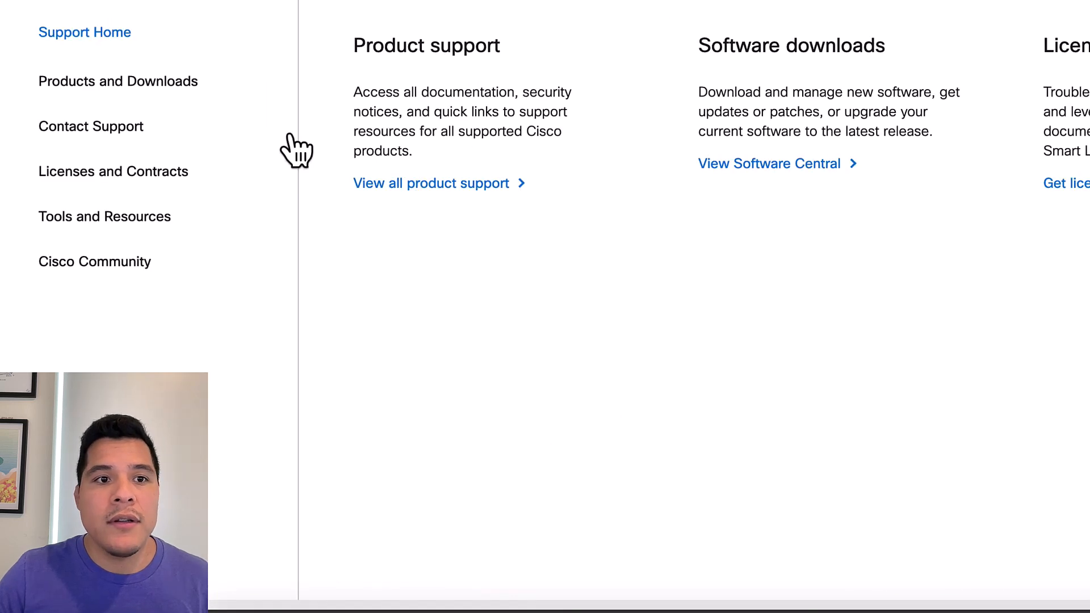
Download the Secure Client 5.1.7.80 Mac OS Headend Deployment Package, accepting Cisco's General Terms
left_click(142, 83)
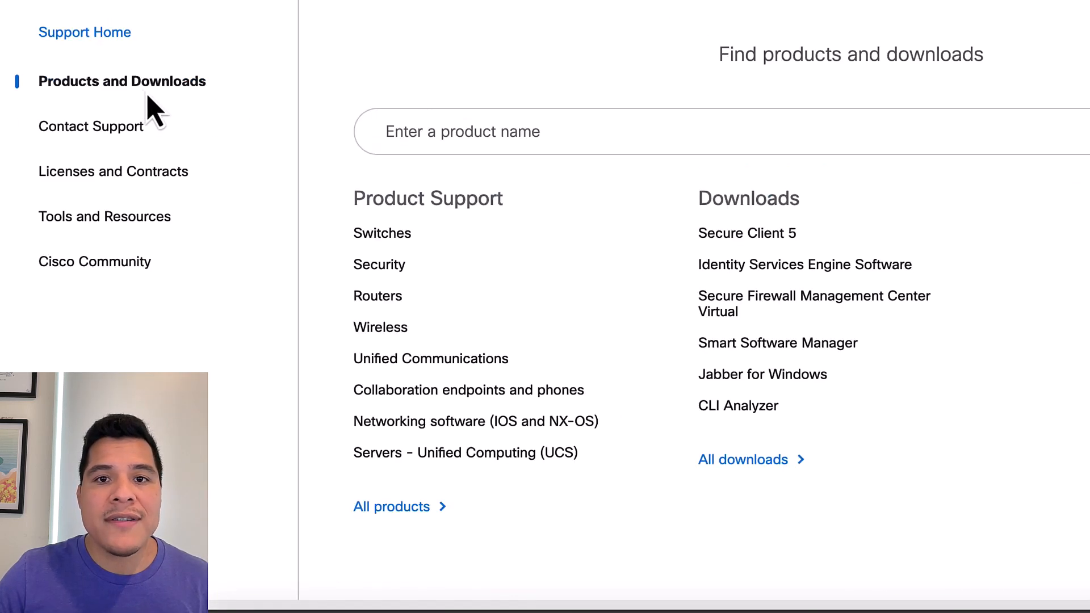
left_click(742, 241)
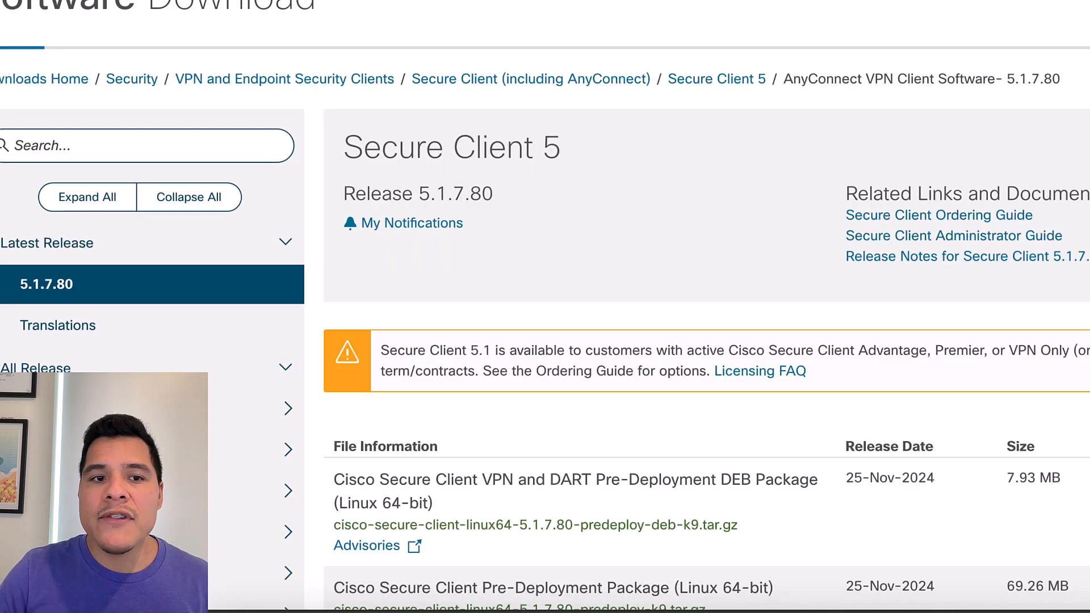
scroll(707, 307, "down", 8)
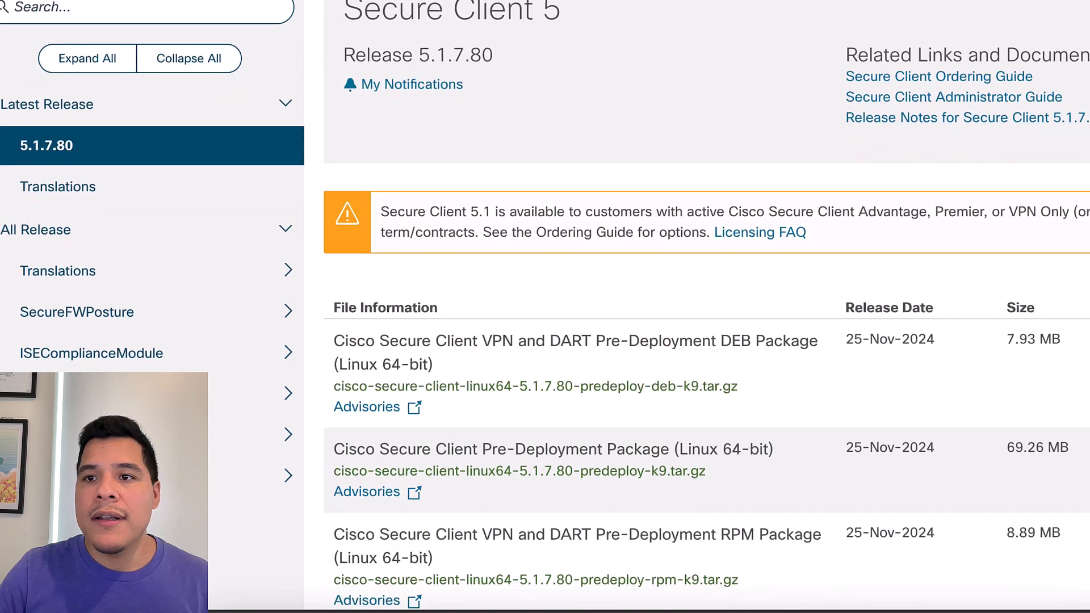
scroll(707, 306, "down", 11)
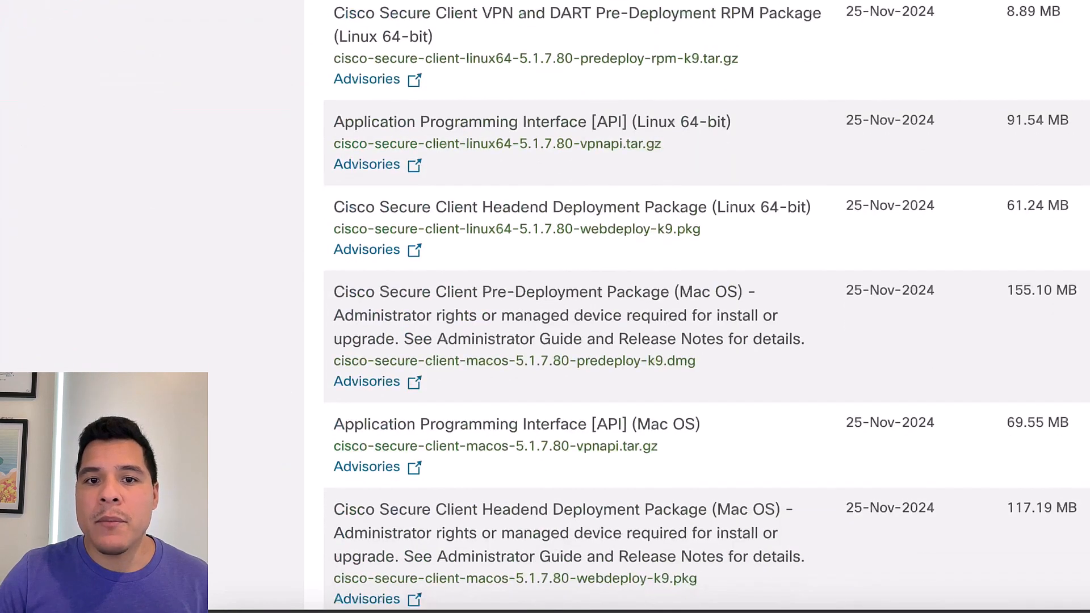
scroll(707, 306, "down", 7)
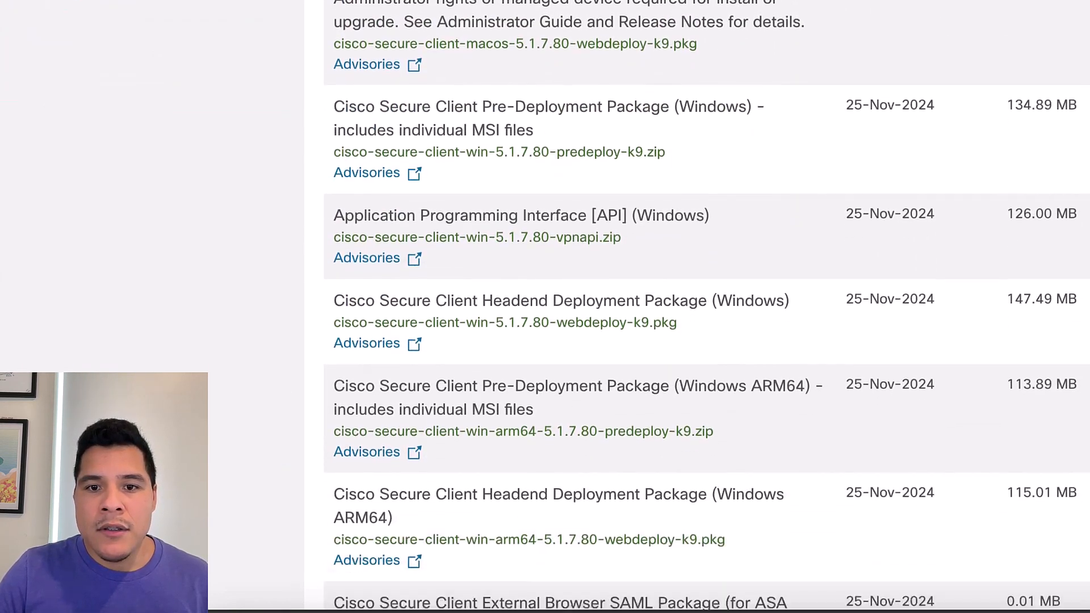
scroll(707, 306, "up", 6)
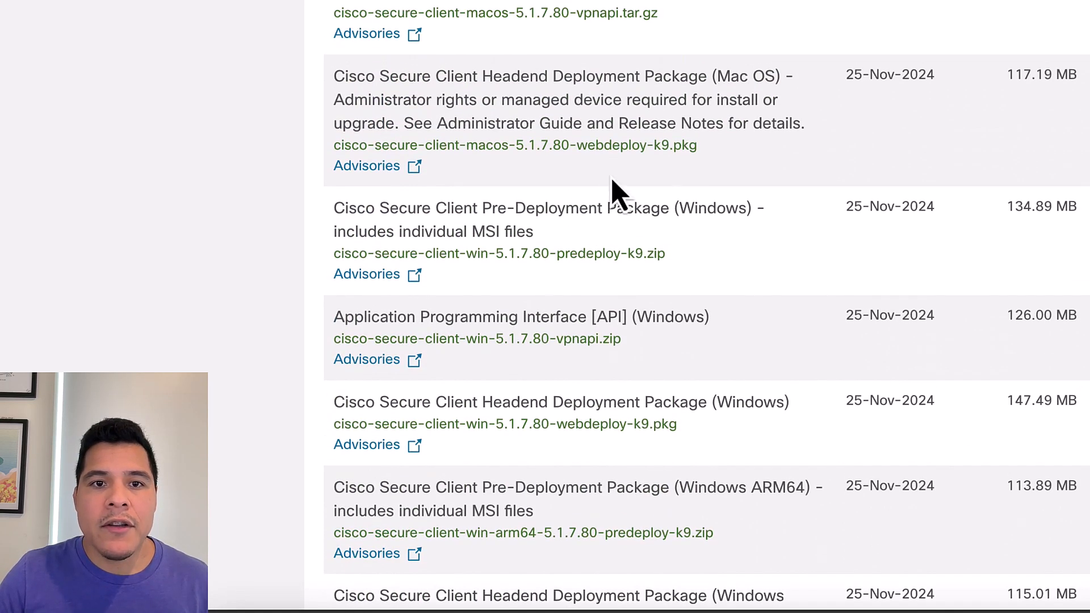
left_click(347, 93)
left_click(270, 86)
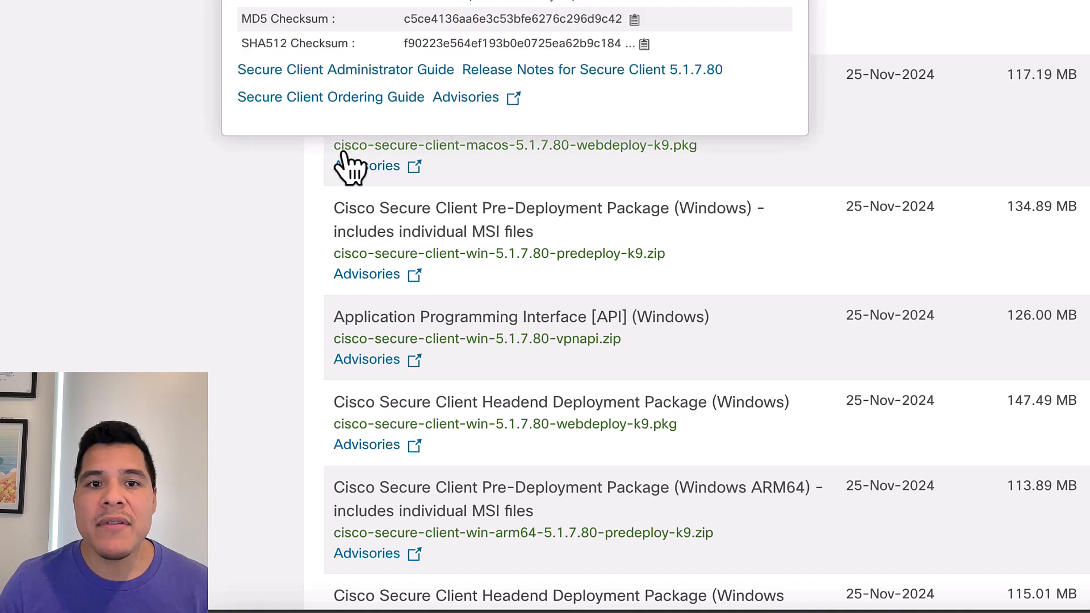
mouse_move(420, 155)
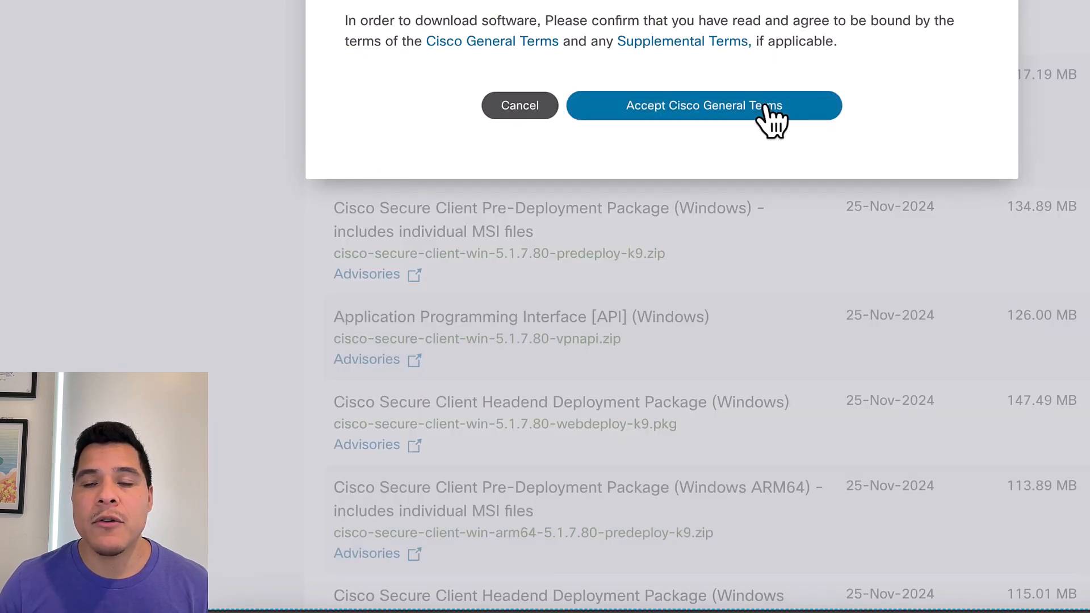
left_click(768, 108)
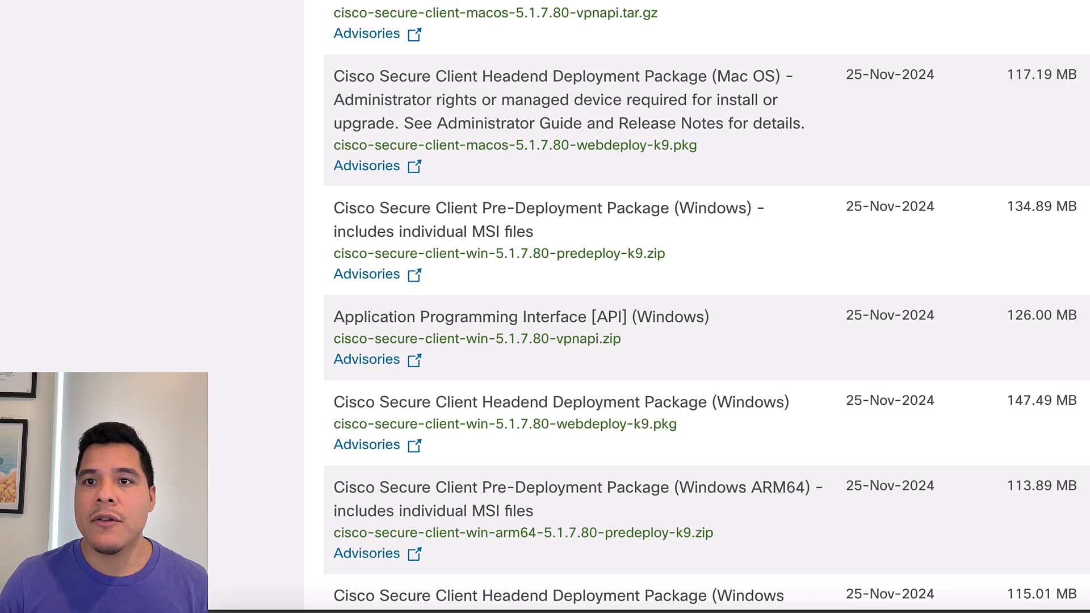
Extract cisco-secure-client-macos-5.1.7.80-webdeploy-k9.pkg into the Downloads folder with PeaZip
key("Return")
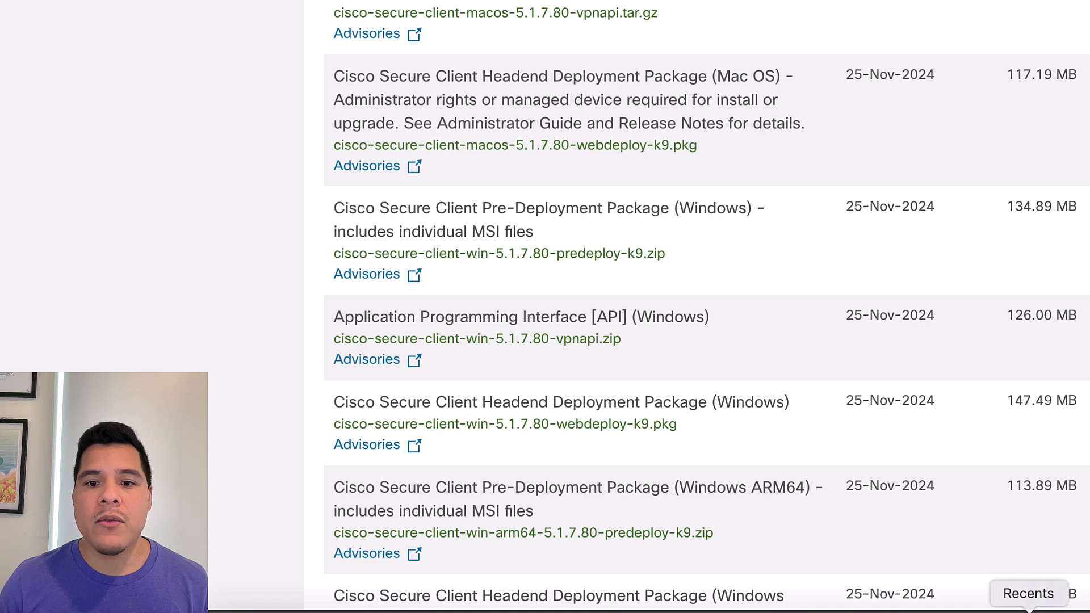
left_click(799, 610)
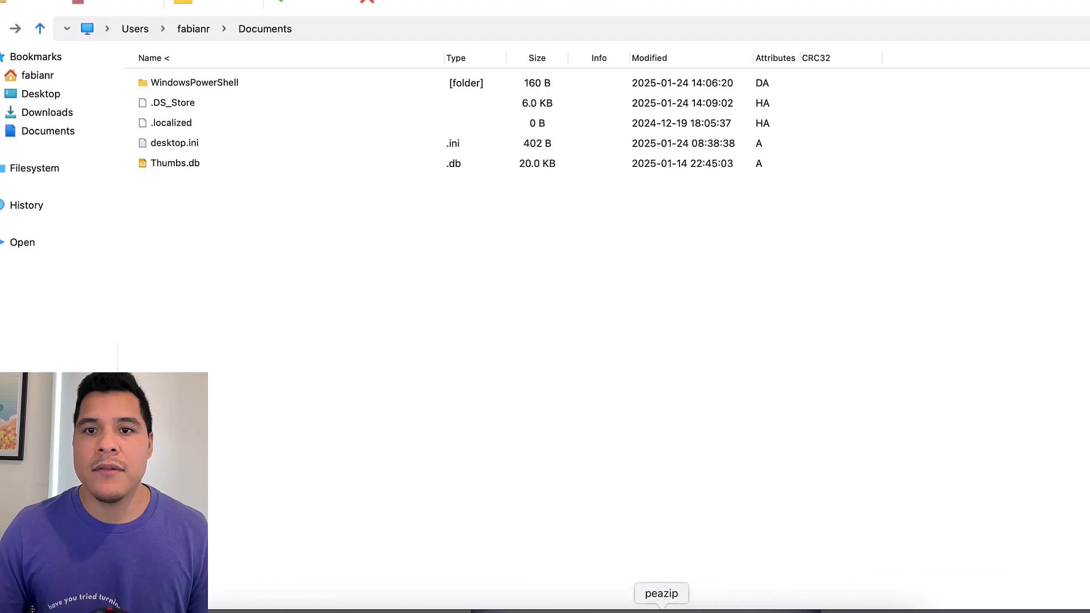
left_click(45, 113)
left_click(788, 32)
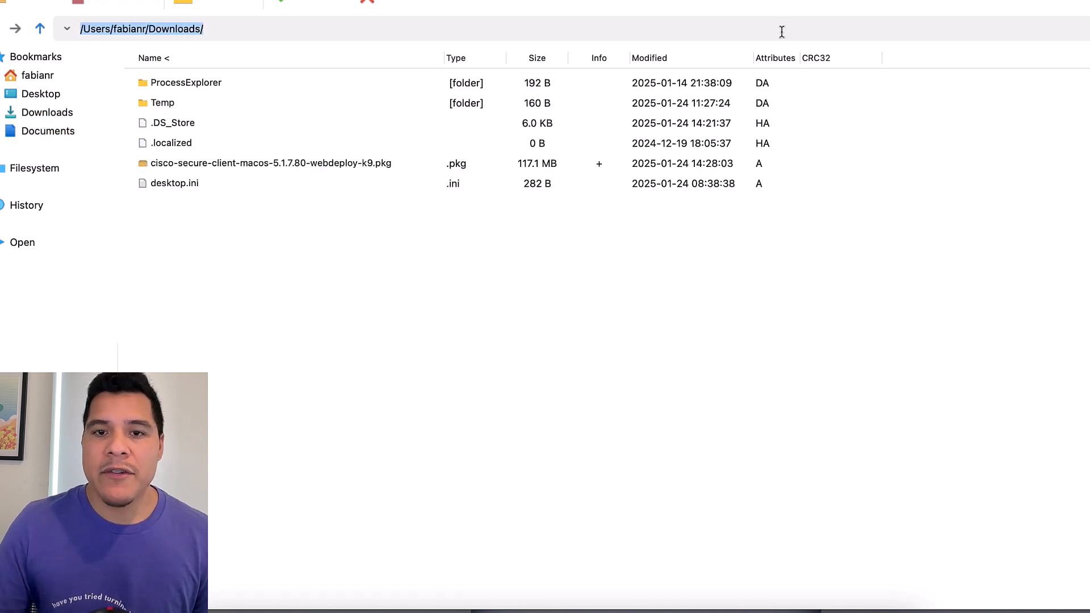
key("Return")
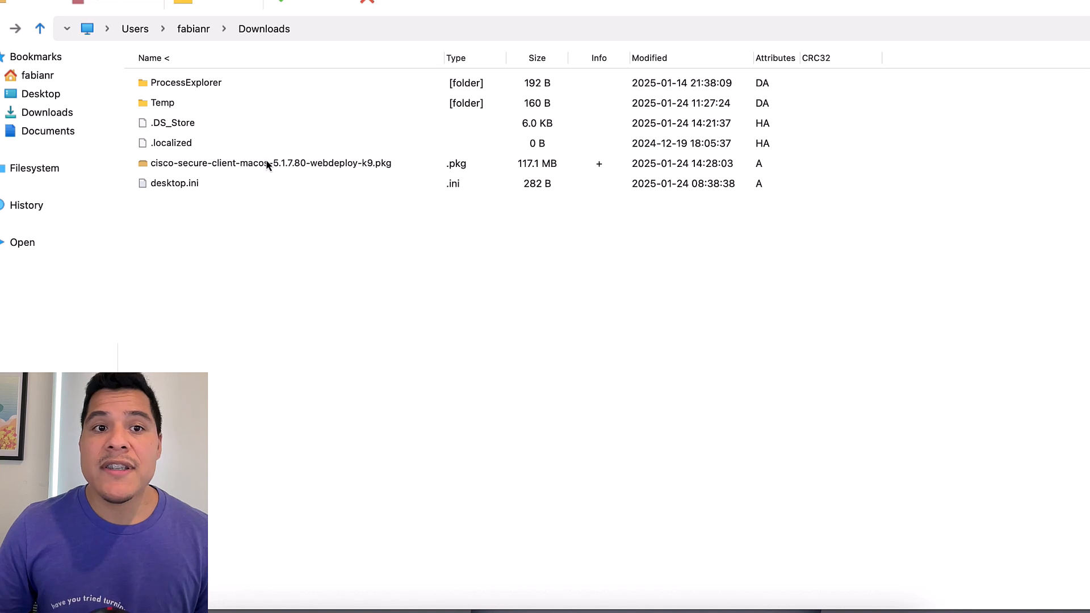
mouse_move(243, 170)
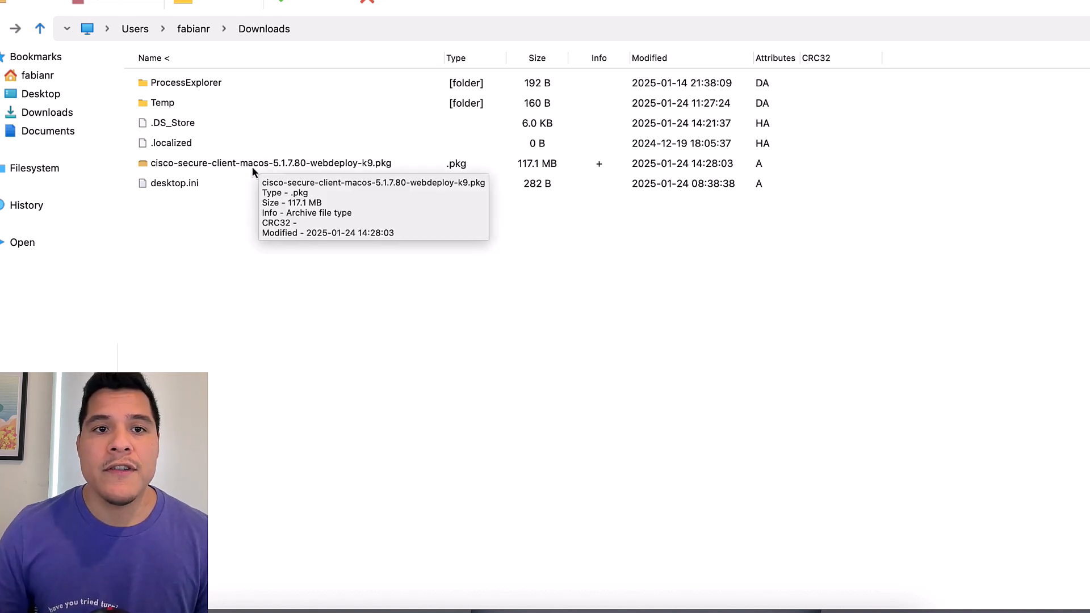
left_click(252, 170)
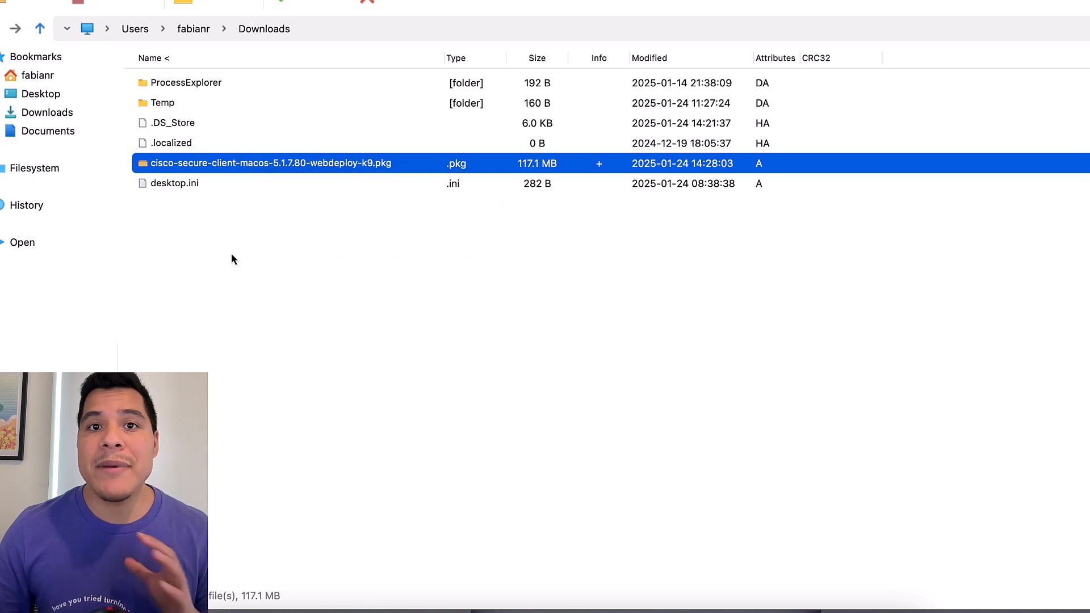
right_click(267, 176)
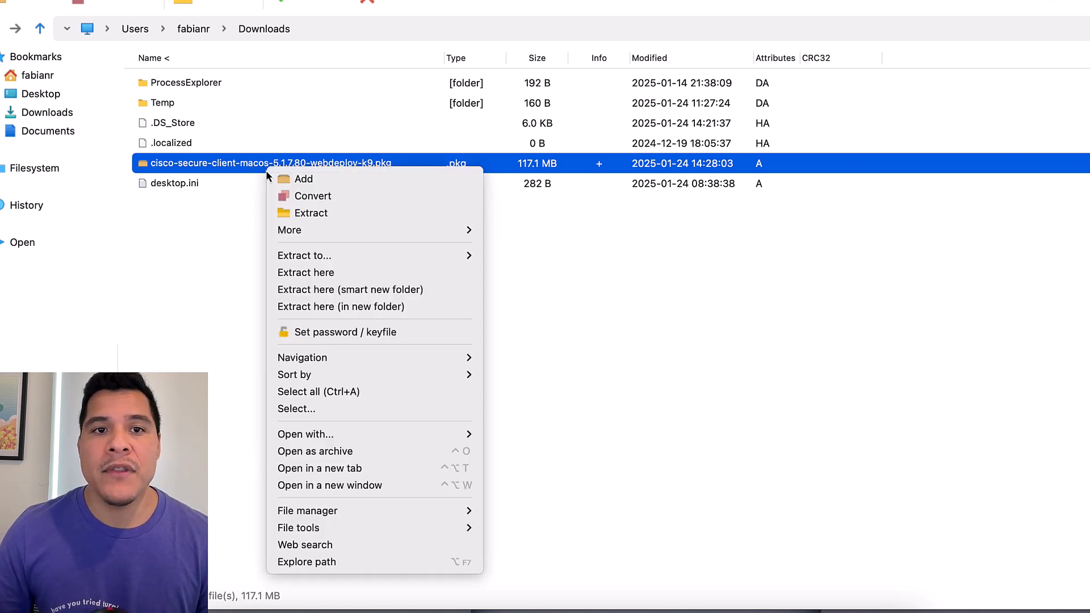
left_click(305, 215)
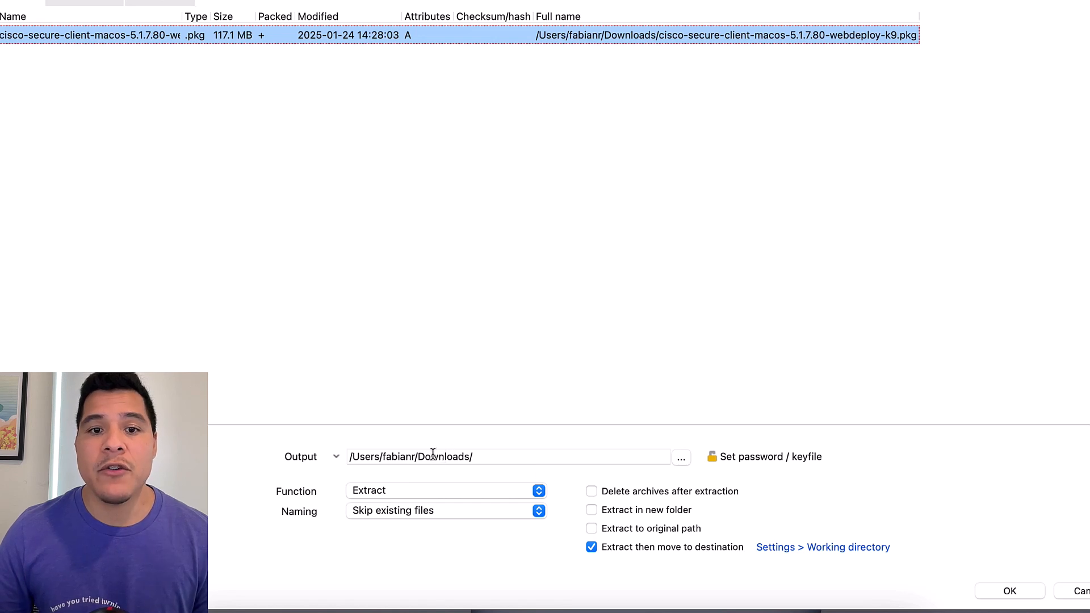
left_click(1010, 591)
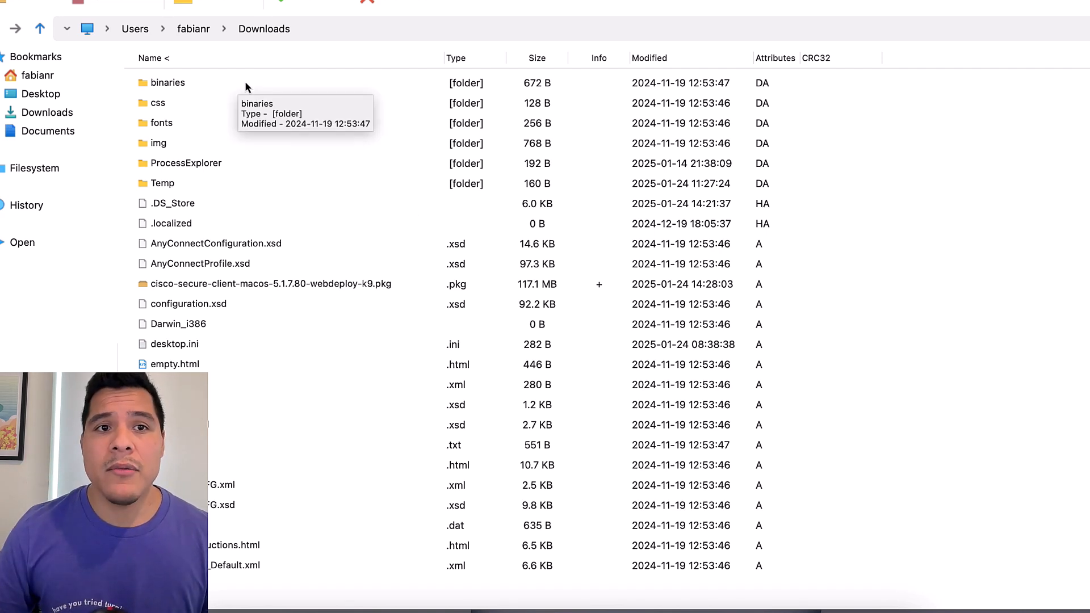
Browse into binaries, the core-vpn disk image, and the AnyConnect VPN 5.1.7.80 folder
double_click(180, 89)
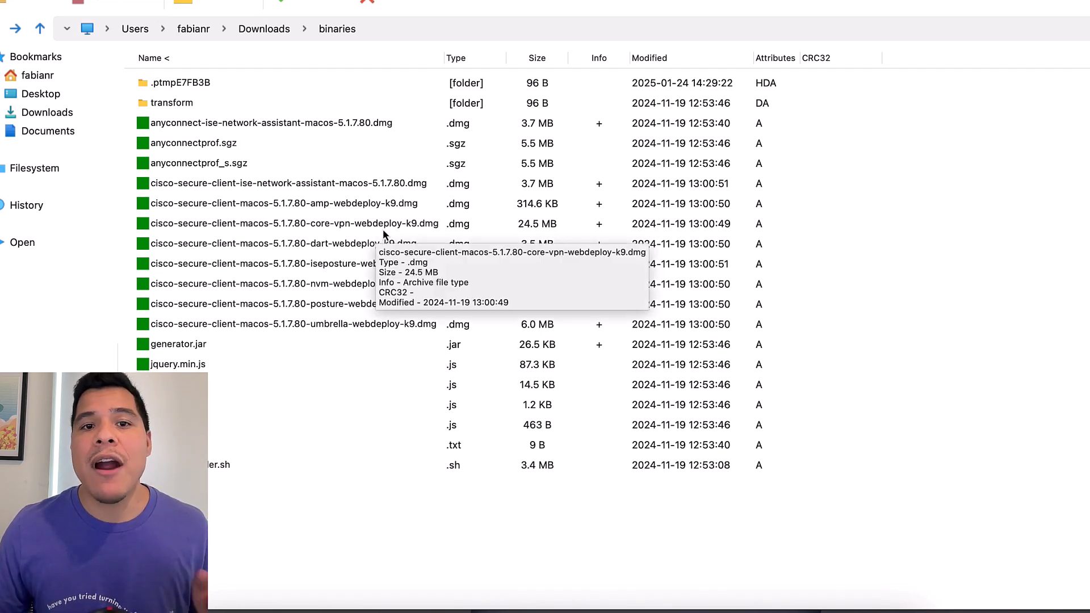
left_click(384, 232)
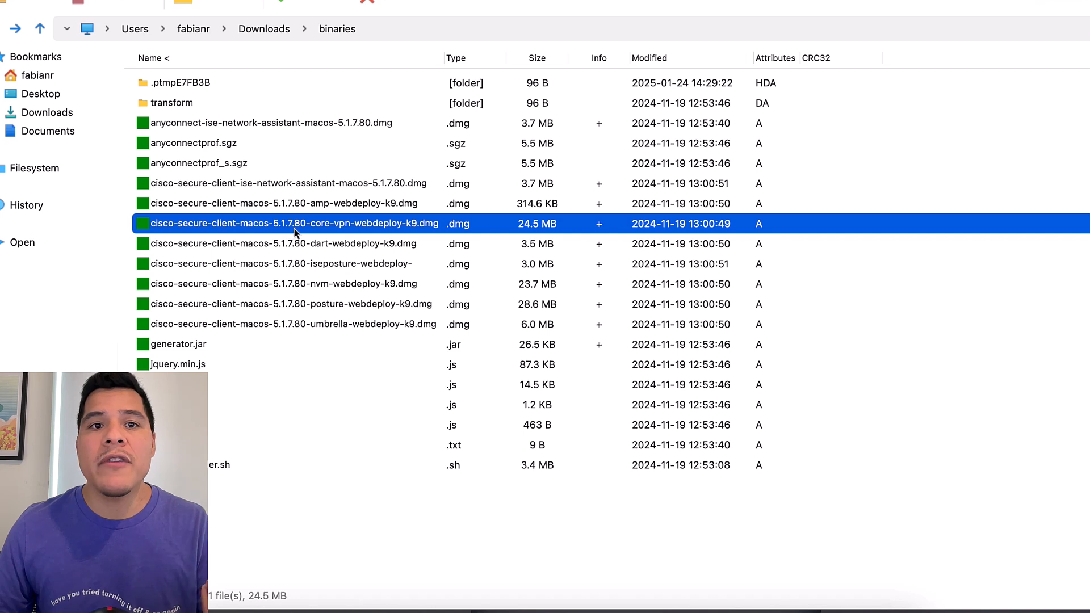
double_click(371, 226)
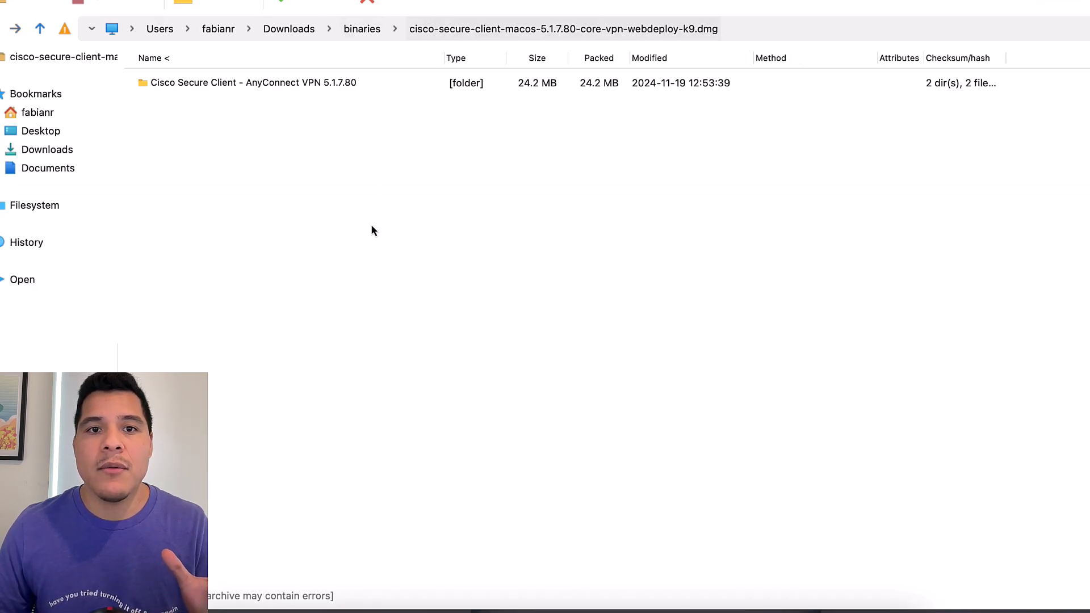
double_click(329, 87)
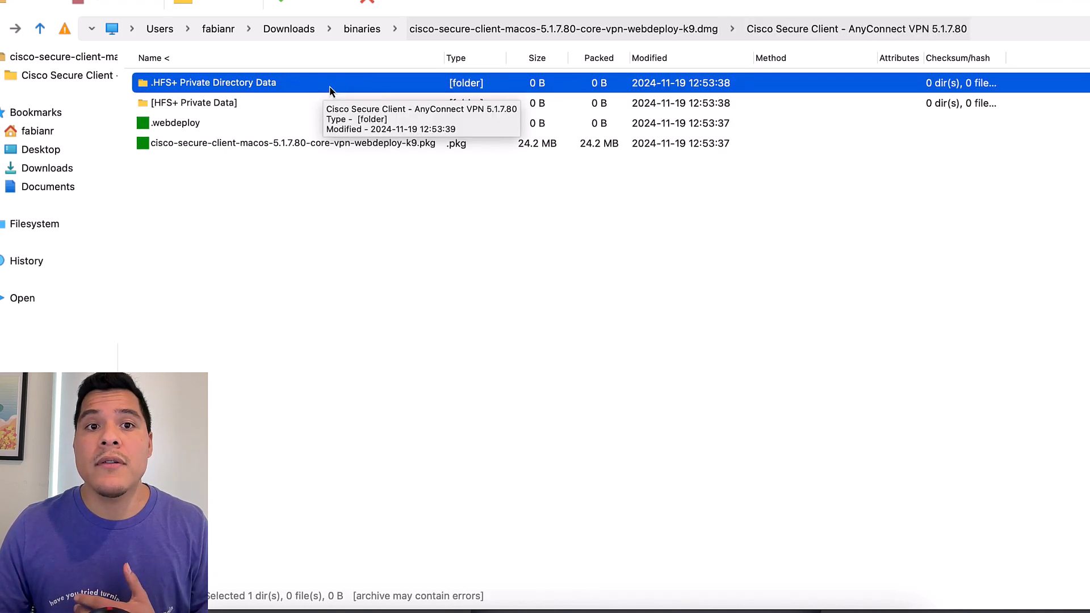
Copy the core-vpn-webdeploy .pkg into Documents and confirm it appears there
left_click(371, 146)
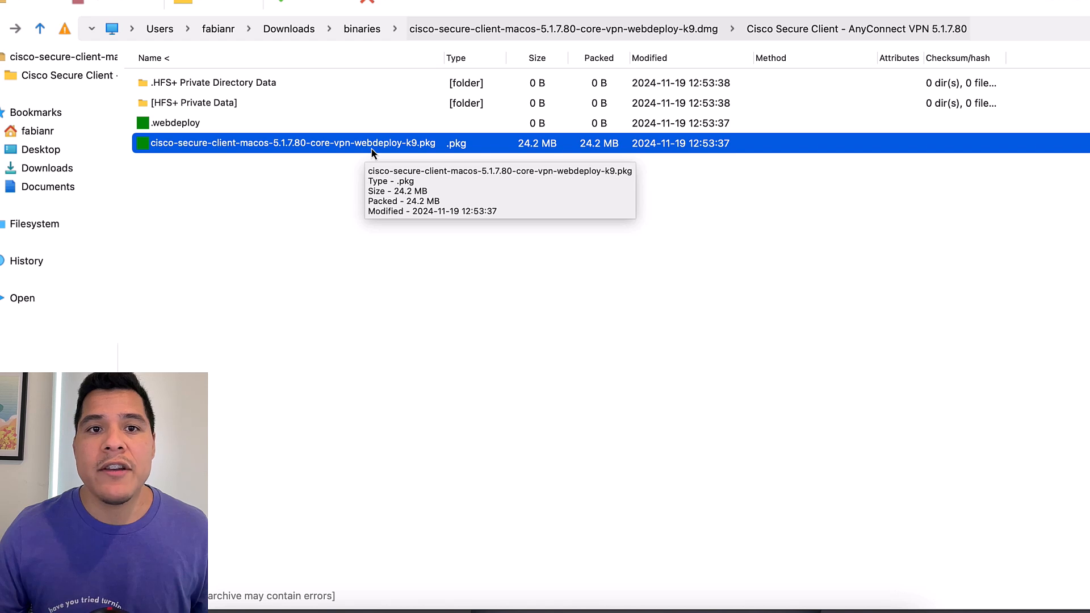
right_click(290, 150)
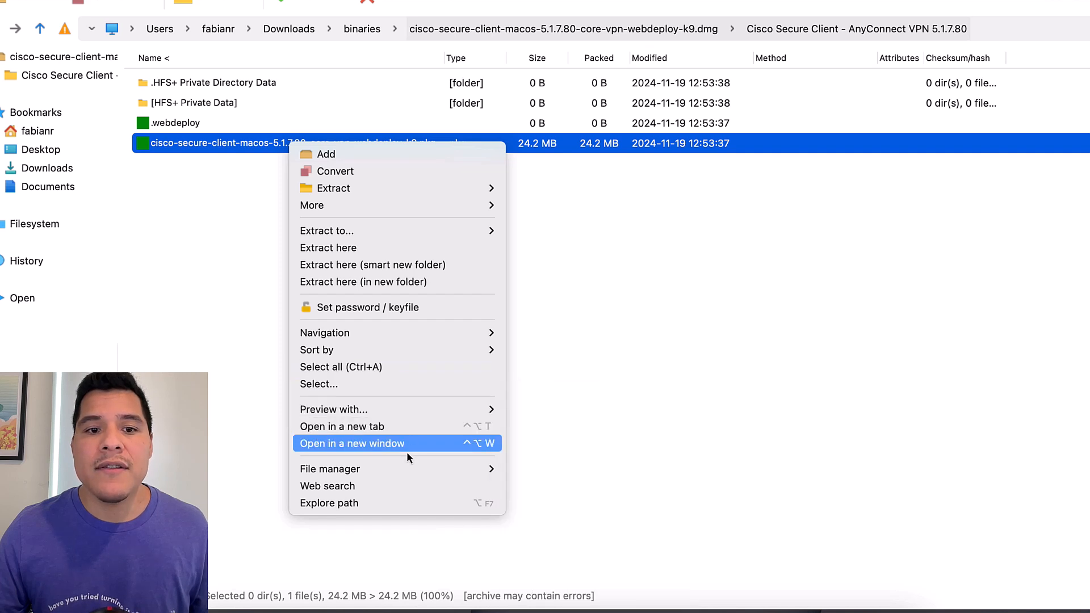
mouse_move(407, 474)
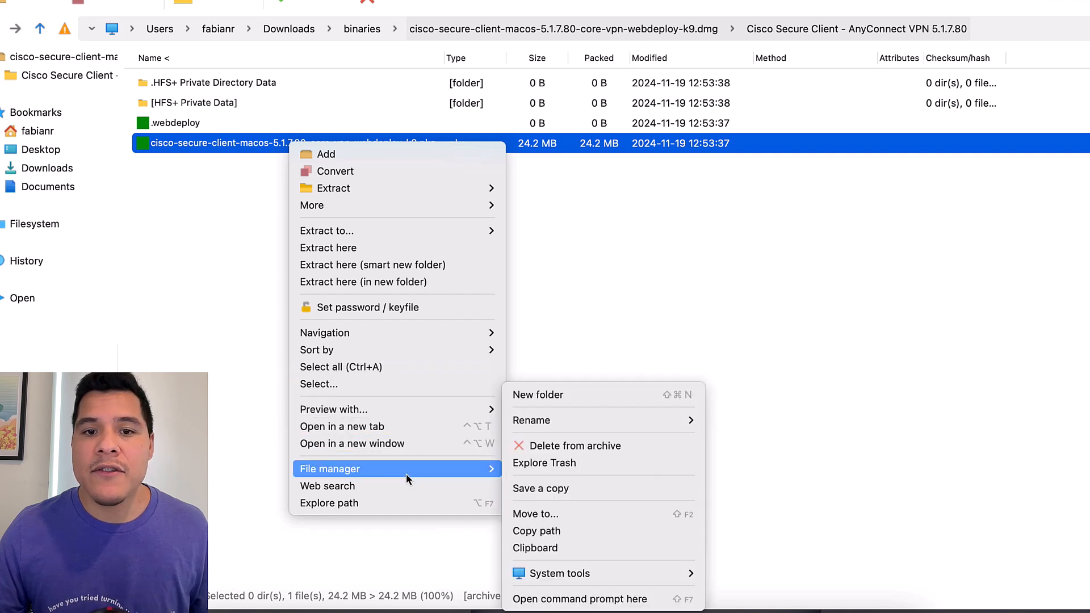
left_click(582, 520)
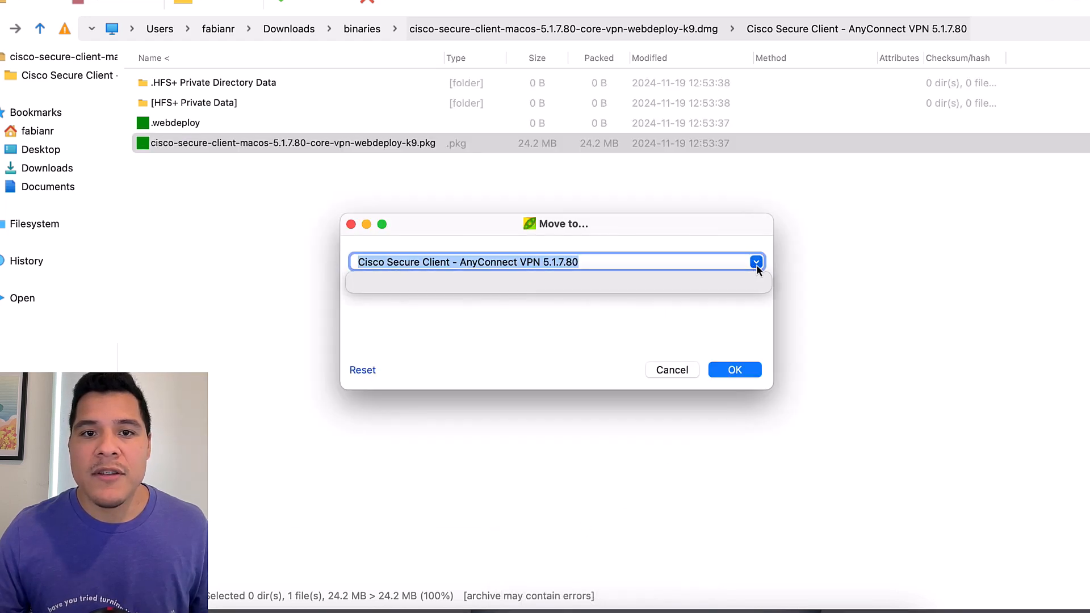
left_click(676, 372)
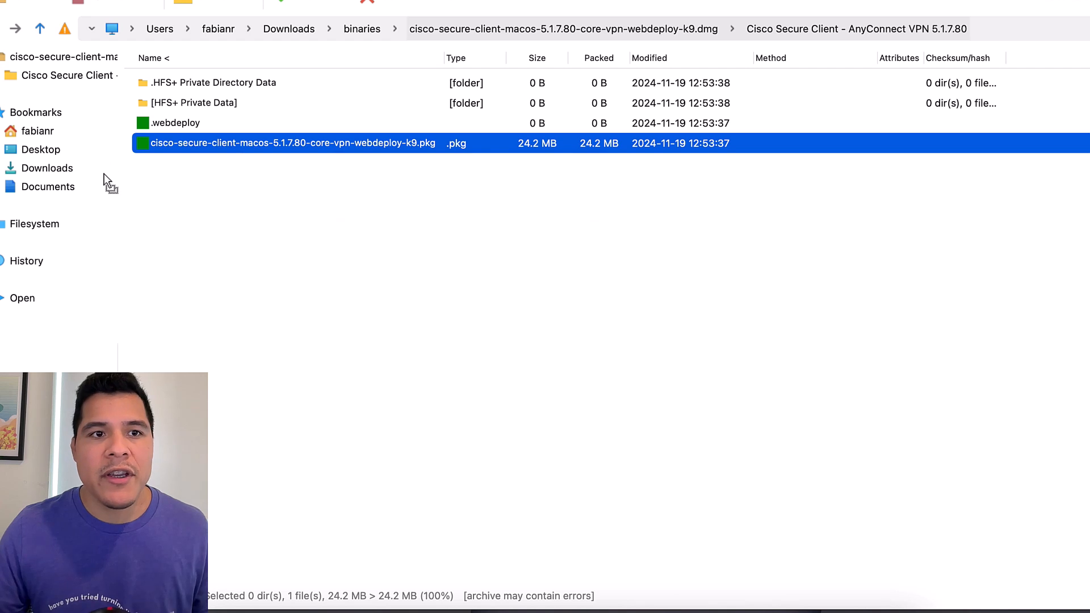
left_click_drag(104, 175, 60, 189)
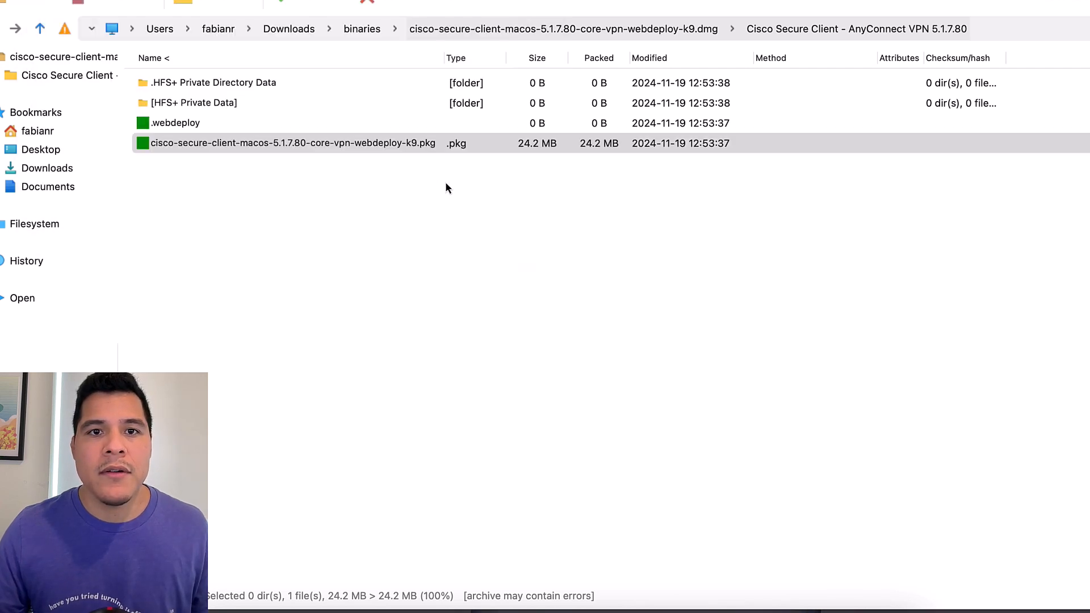
left_click(54, 192)
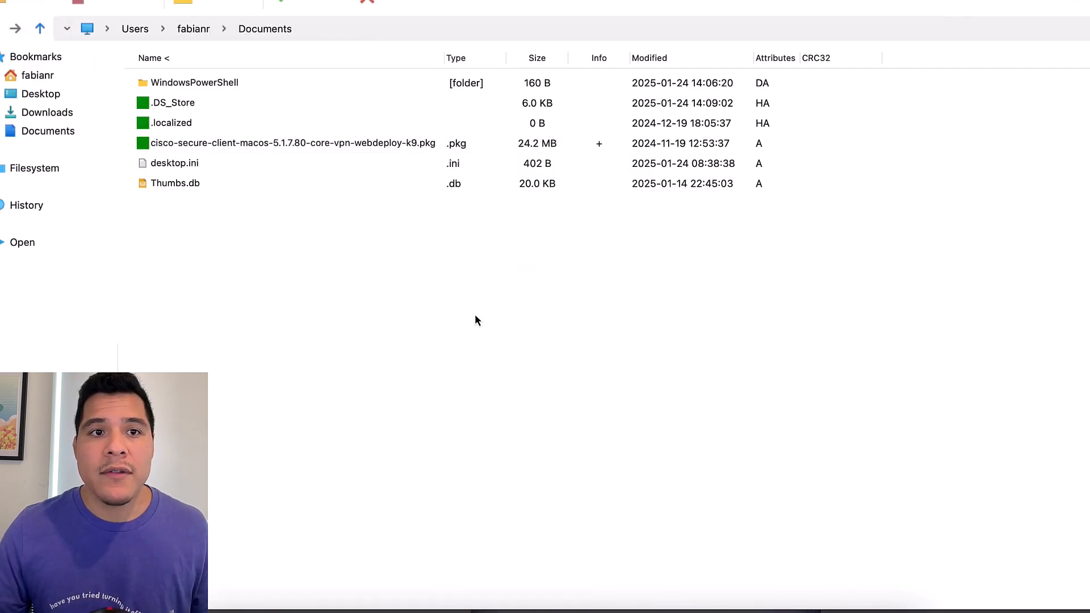
left_click(410, 149)
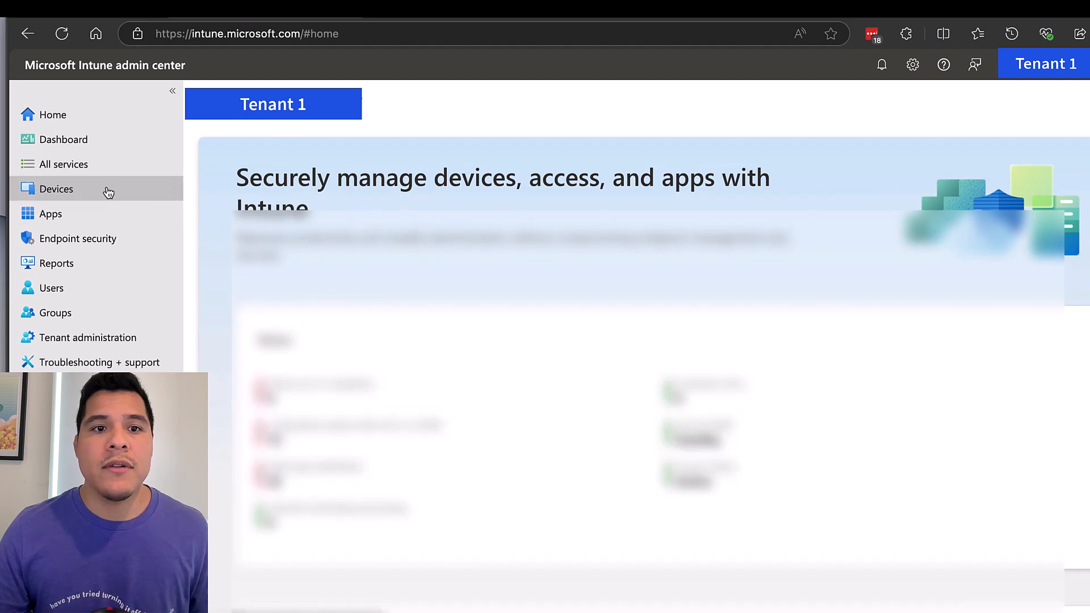
Create a new Settings catalog policy under Devices > macOS > Configuration
left_click(108, 193)
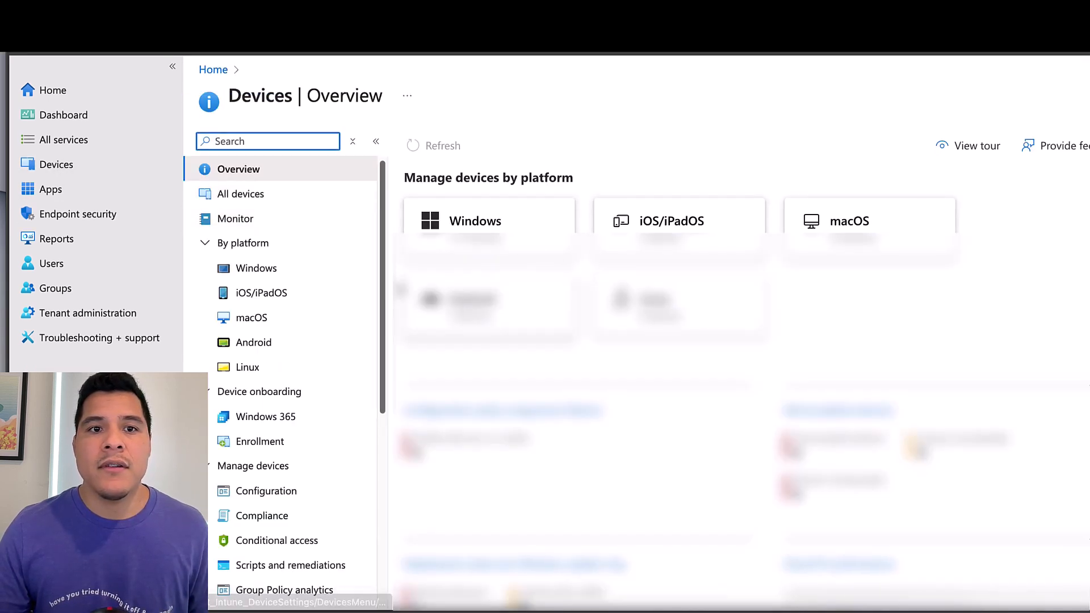
left_click(284, 316)
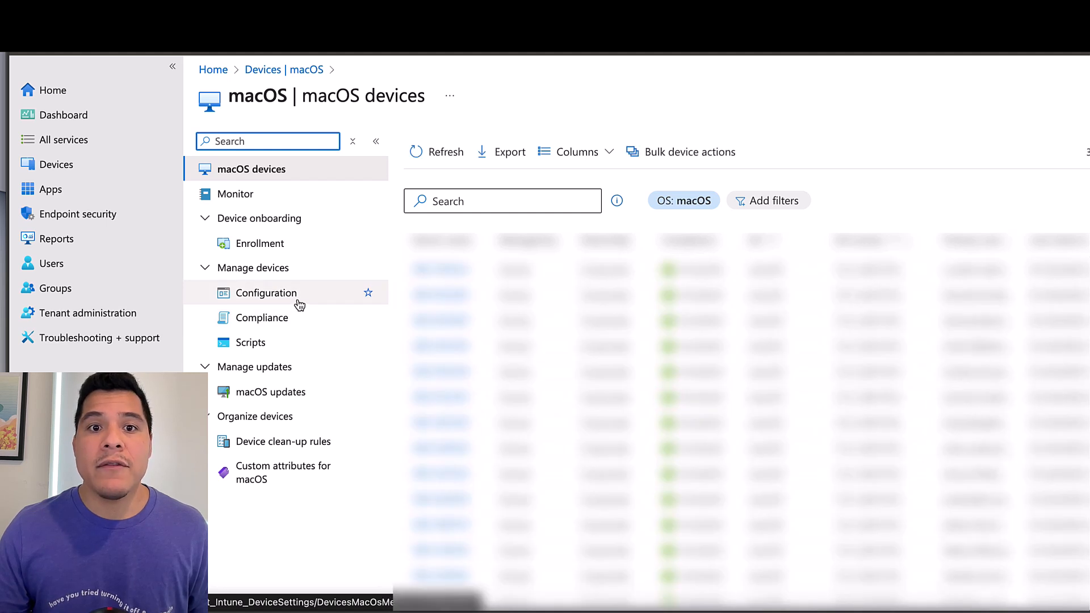
left_click(299, 305)
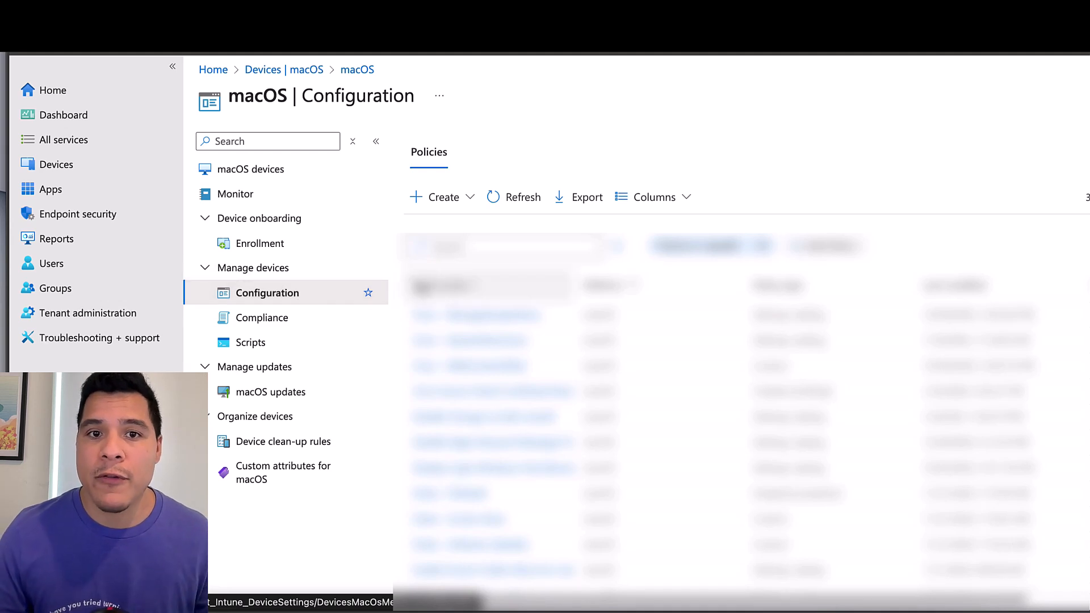
left_click(470, 199)
left_click(445, 226)
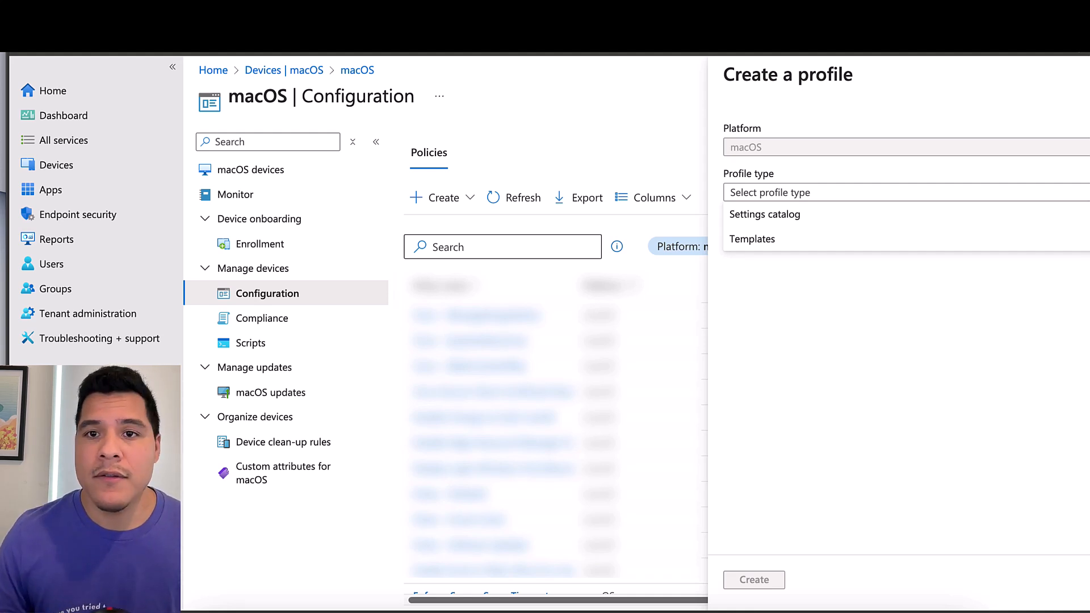
left_click(779, 219)
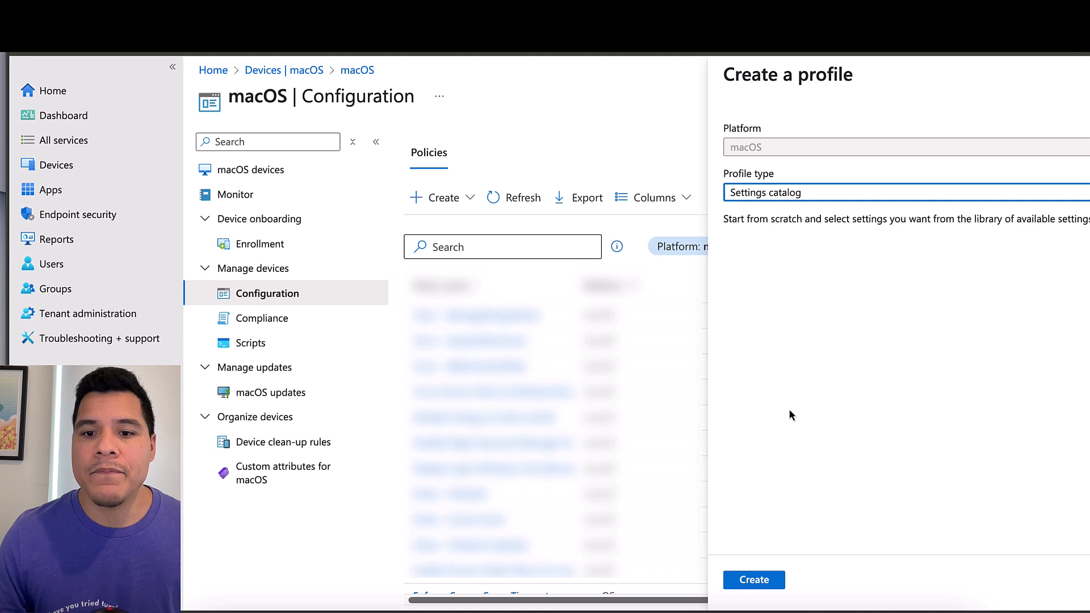
left_click(755, 580)
Enter 'Cisco VPN - System Extensions' as the profile name and continue to Configuration settings
left_click(494, 186)
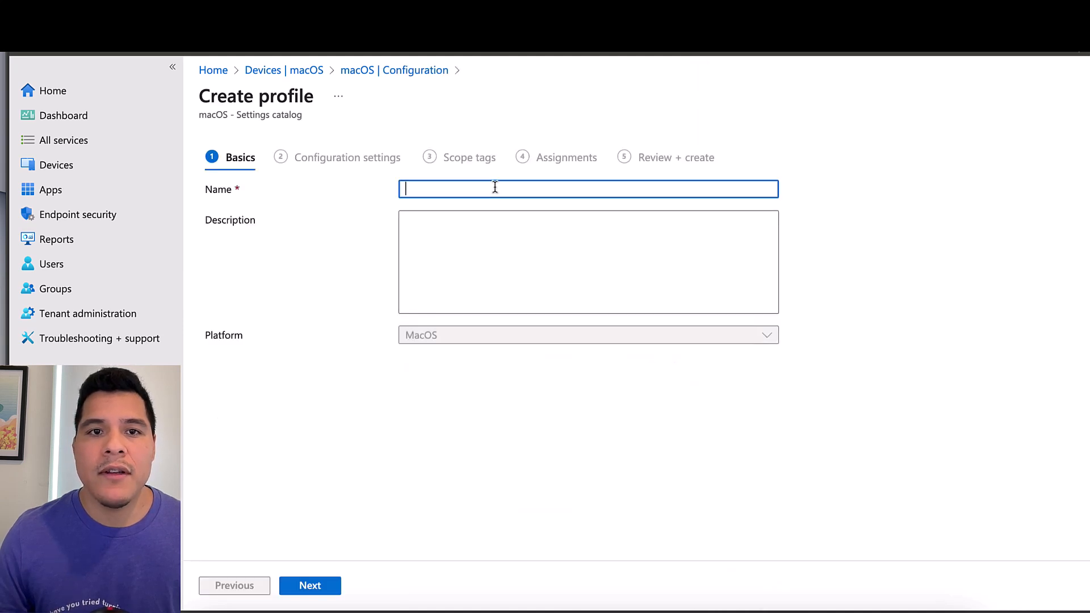
type("Cisco ")
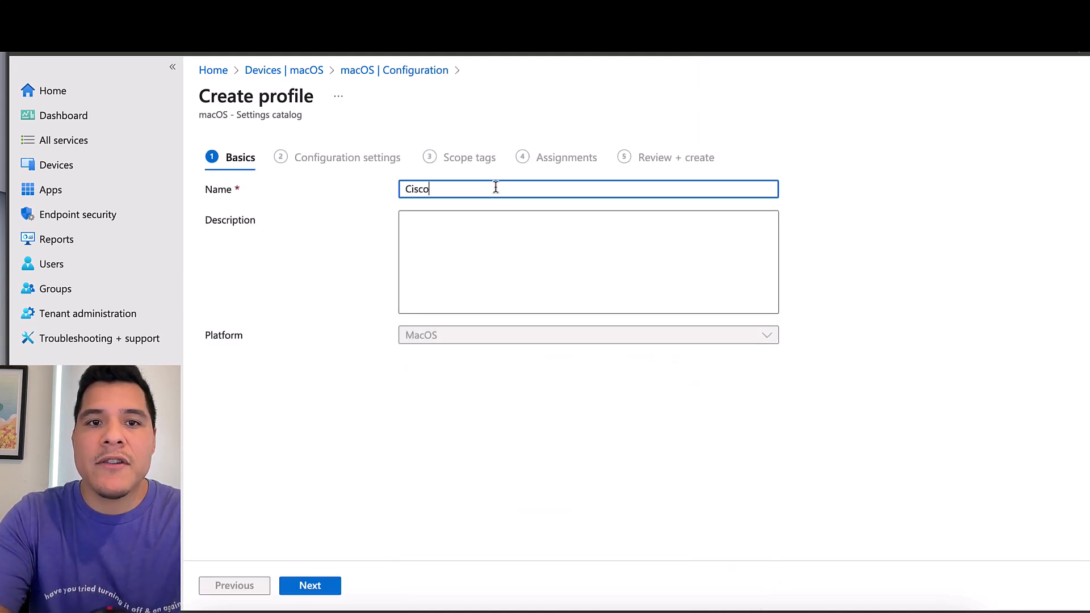
type("VPN -")
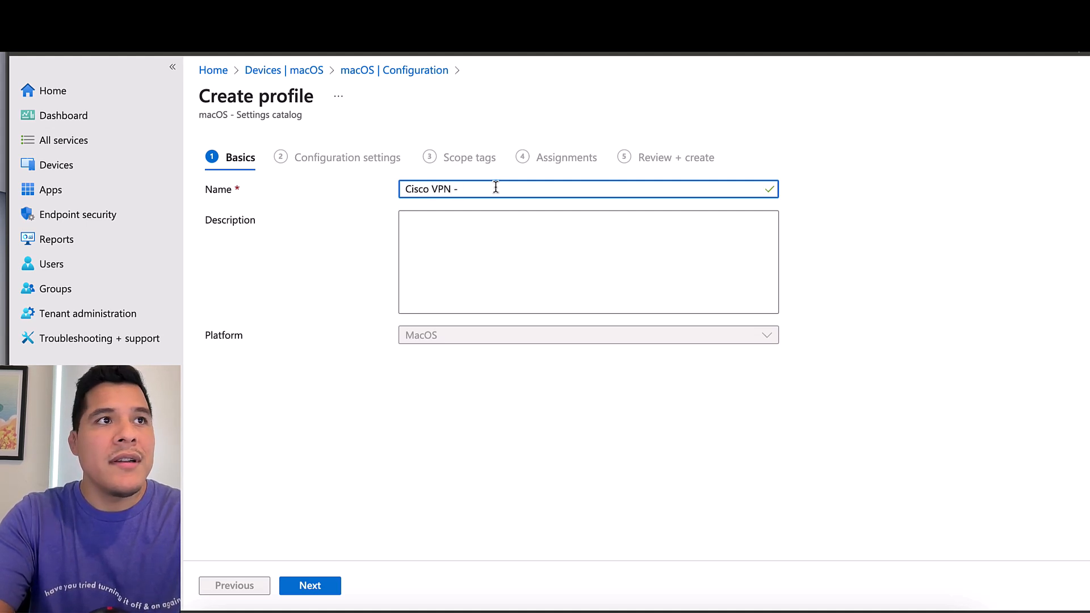
type(" System Exent")
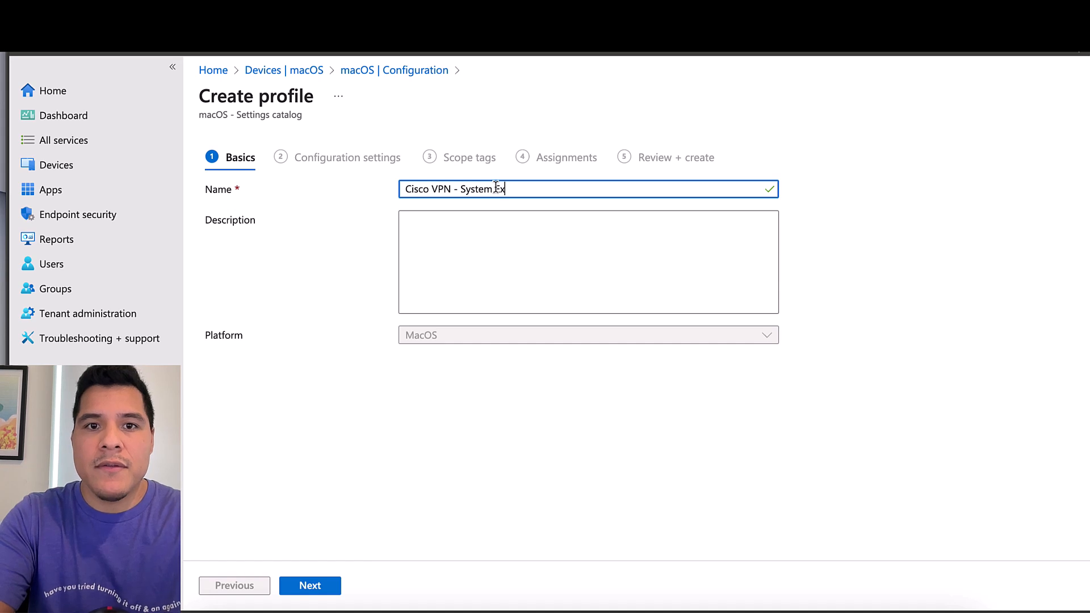
key("BackSpace")
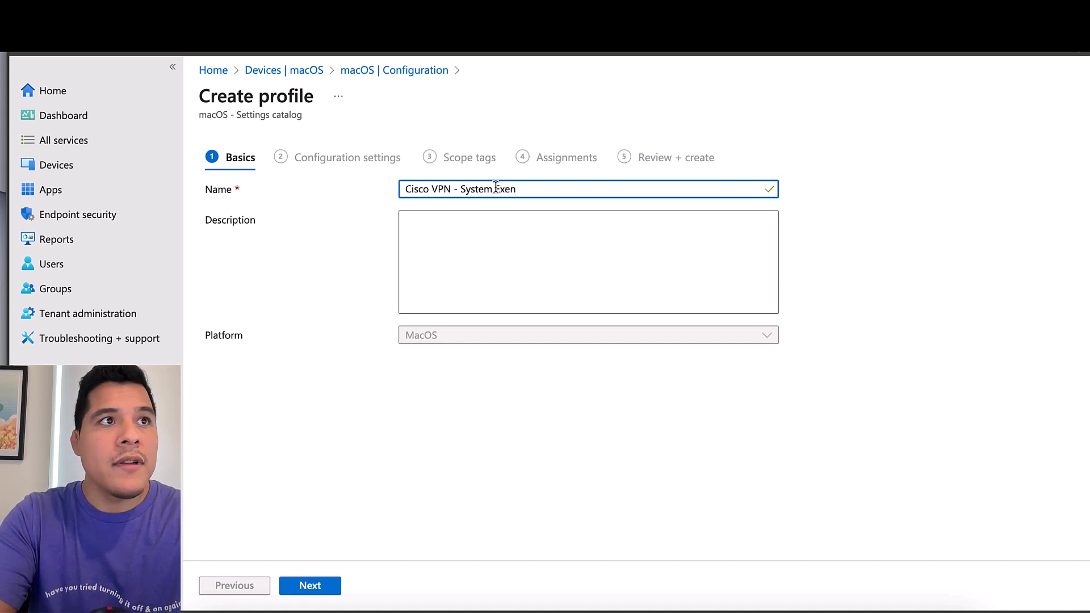
key("BackSpace")
key("BackSpace")
key("BackSpace")
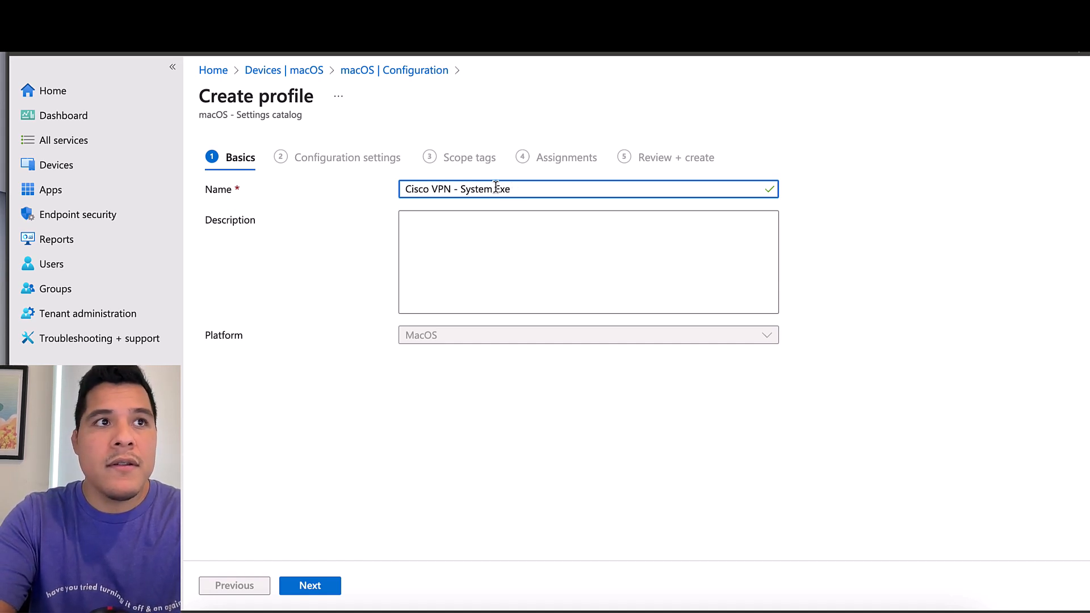
type("xt")
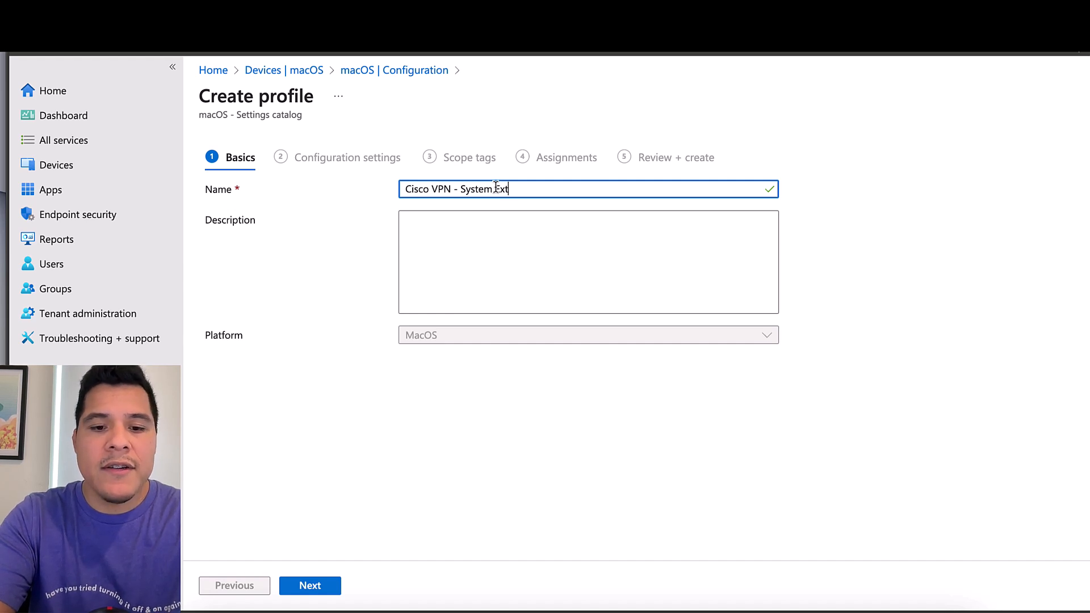
type("ensions")
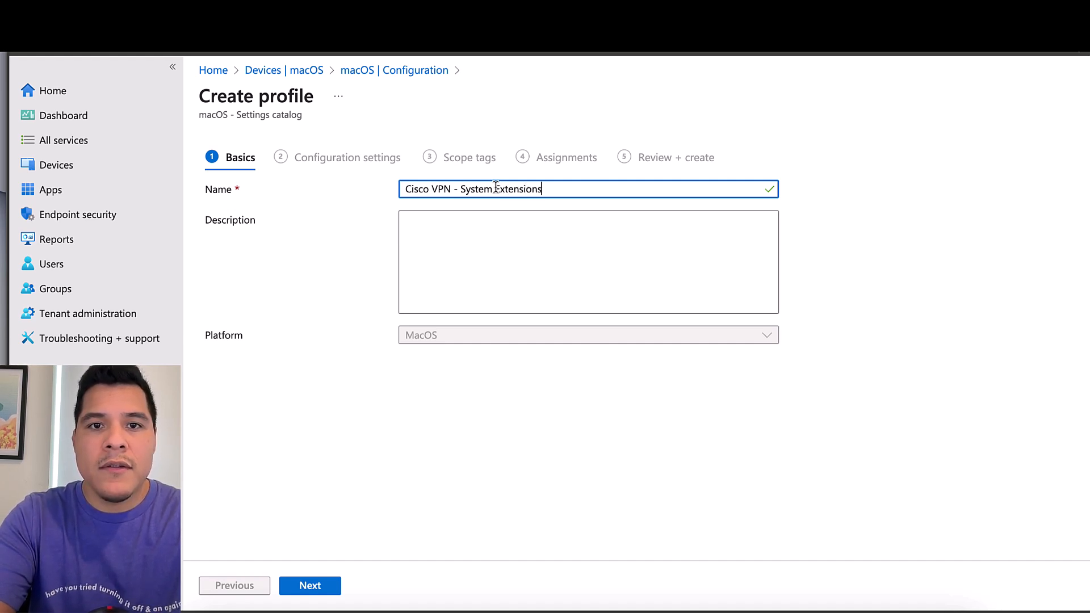
key("Tab")
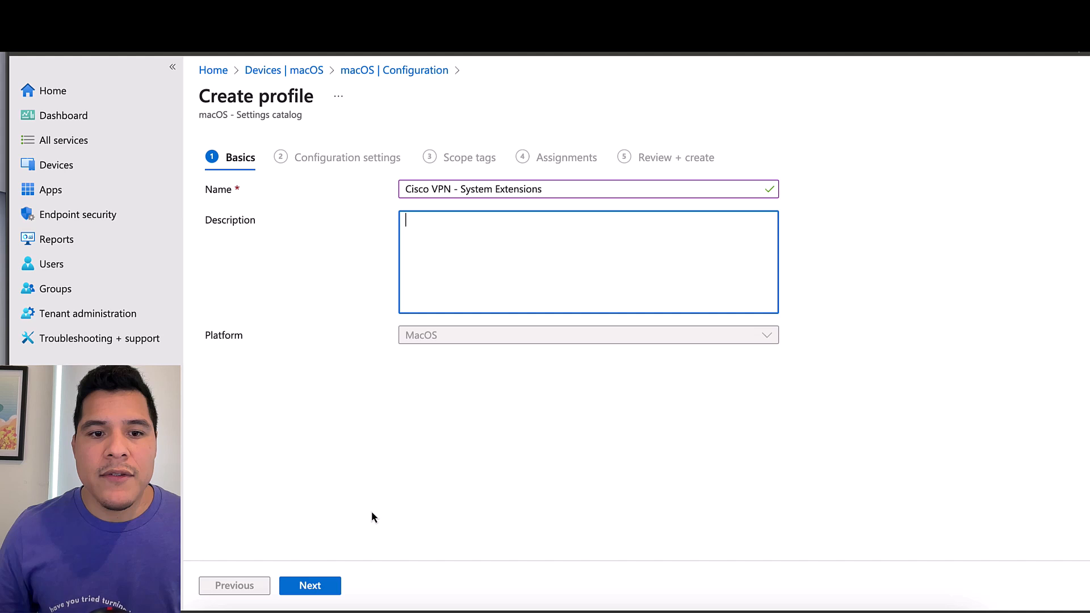
left_click(321, 587)
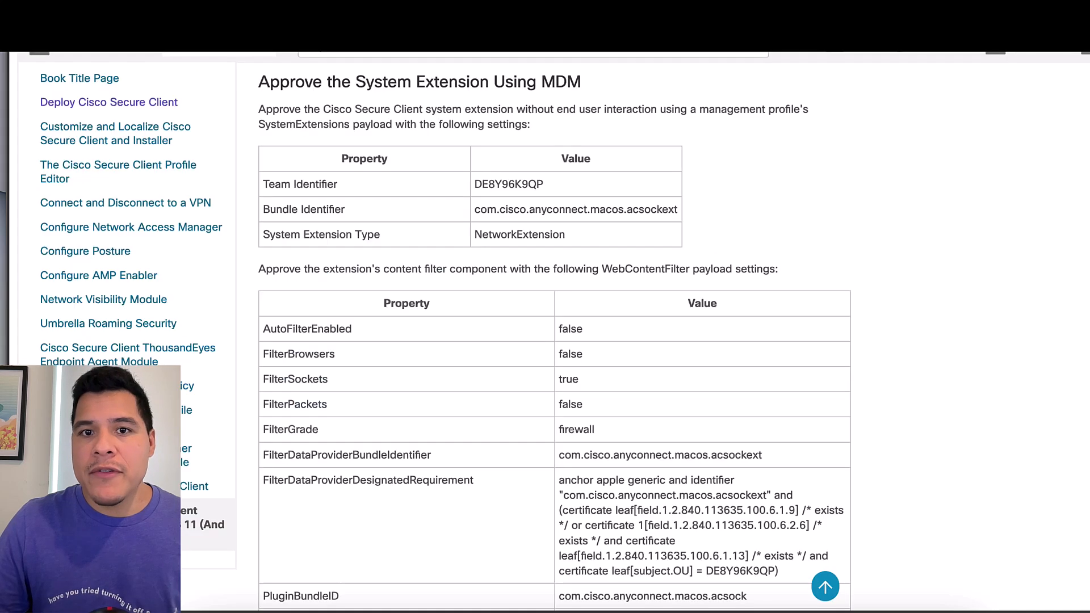
Scroll the macOS 11 appendix and jump to 'Approve the System Extension Using MDM'
scroll(554, 341, "down", 3)
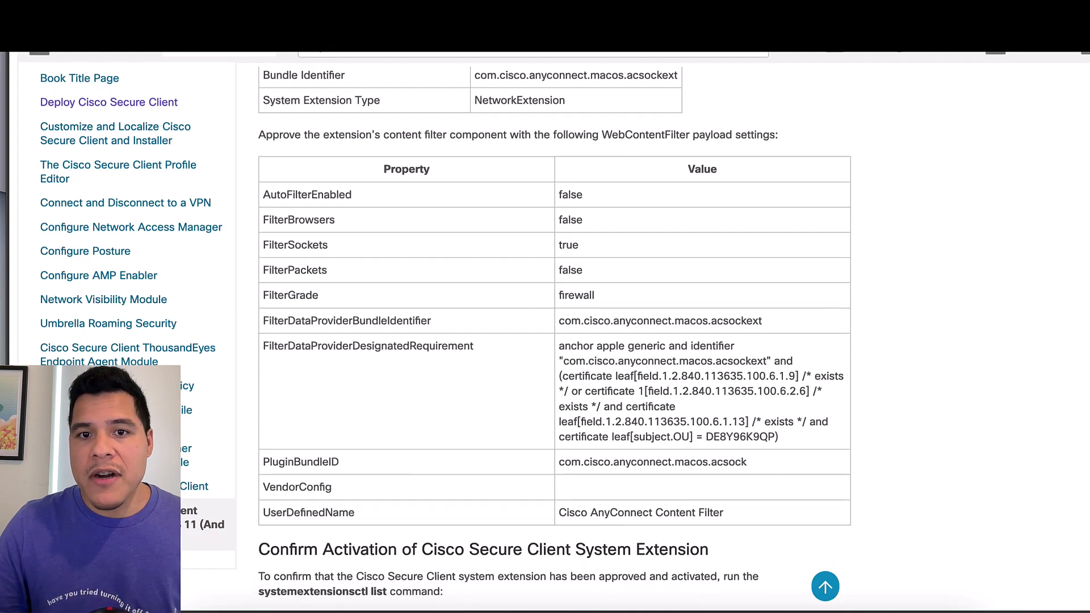
scroll(554, 341, "up", 20)
scroll(221, 180, "up", 5)
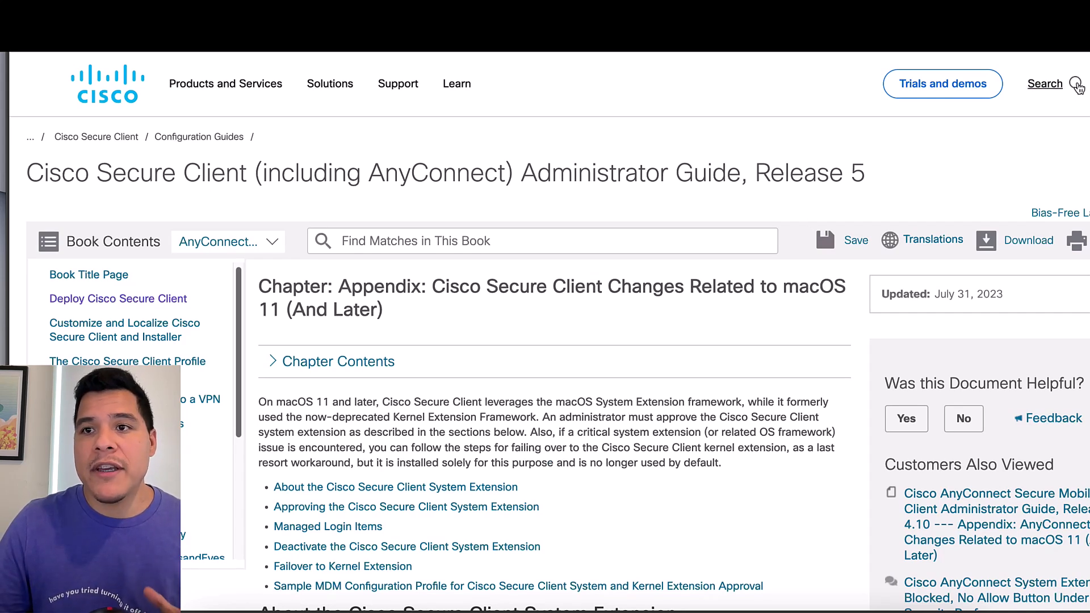
scroll(545, 340, "down", 10)
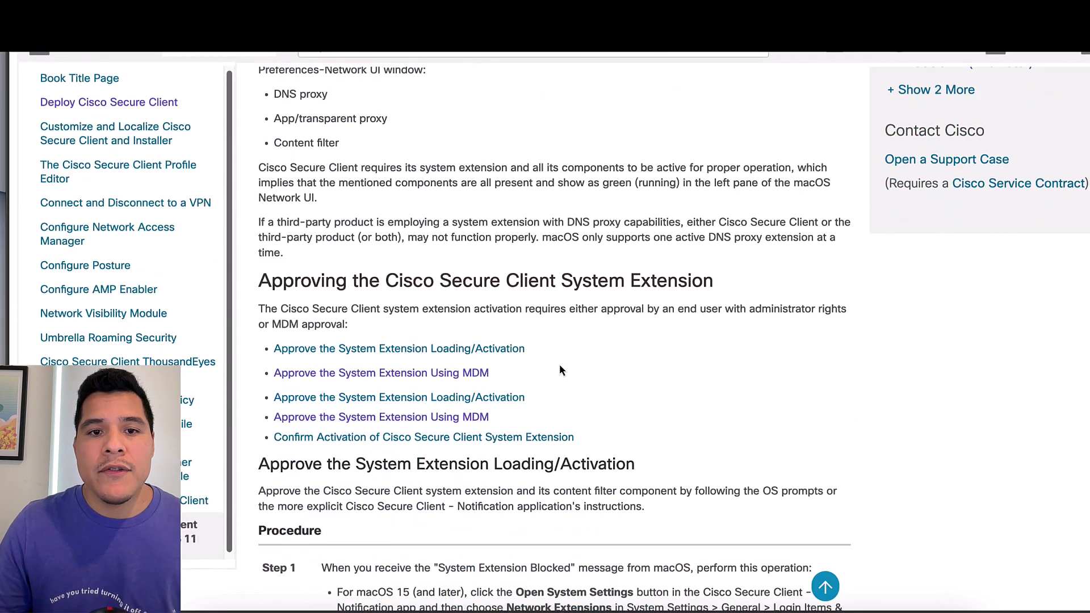
left_click(369, 373)
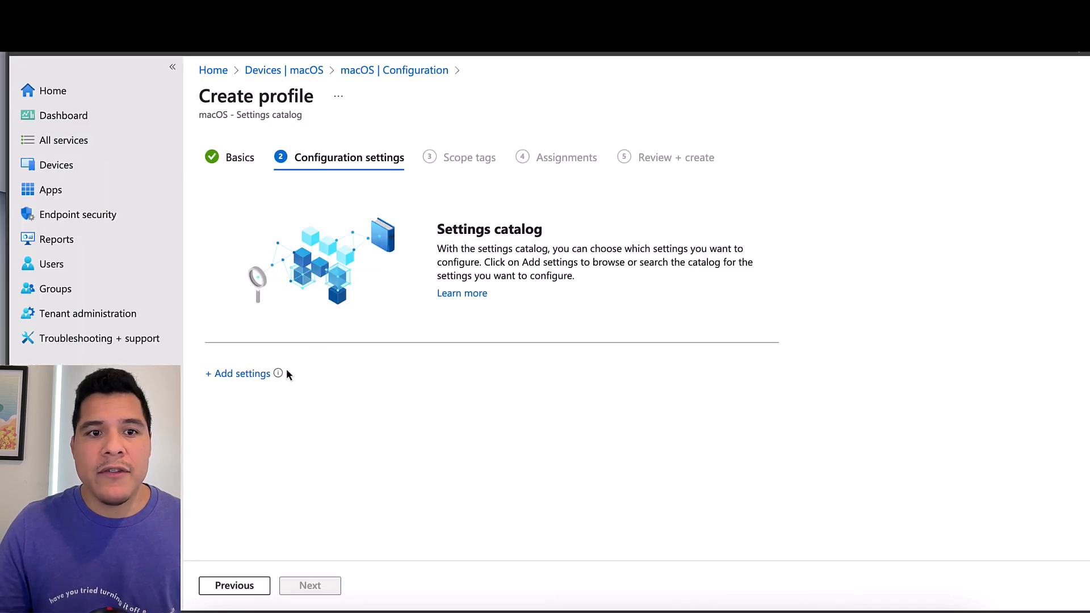
Search 'system ex' and add Allowed System Extension Types and Allowed System Extensions from System Extensions
left_click(243, 374)
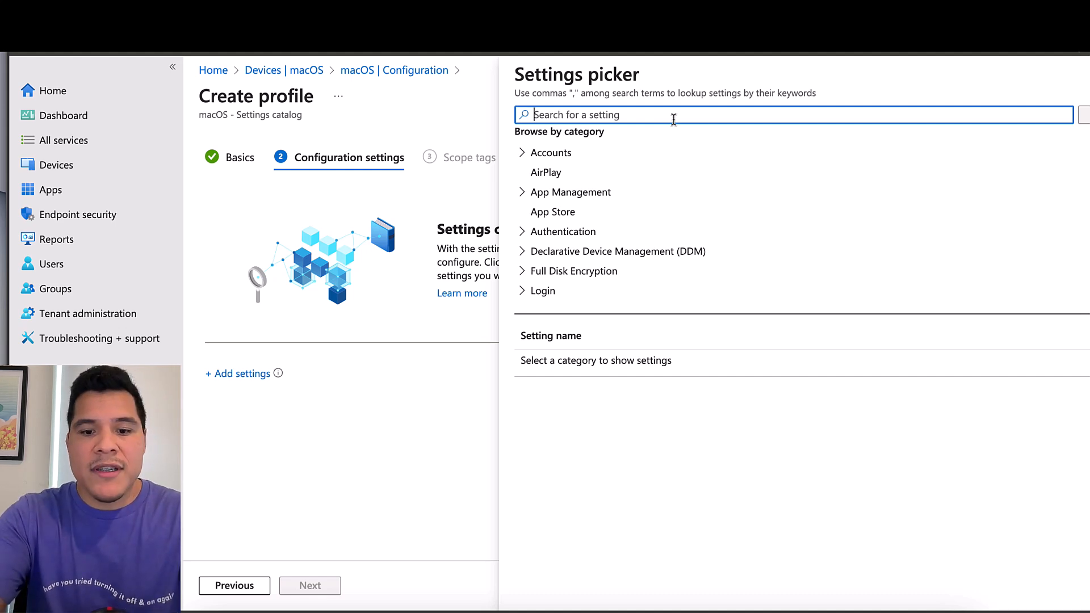
type("system ex")
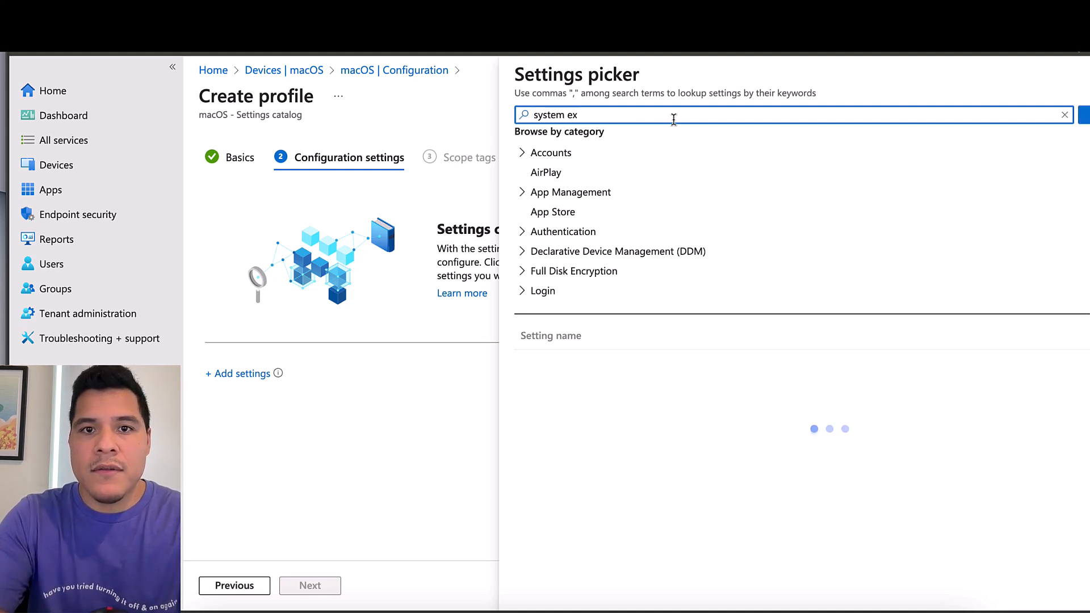
left_click(684, 178)
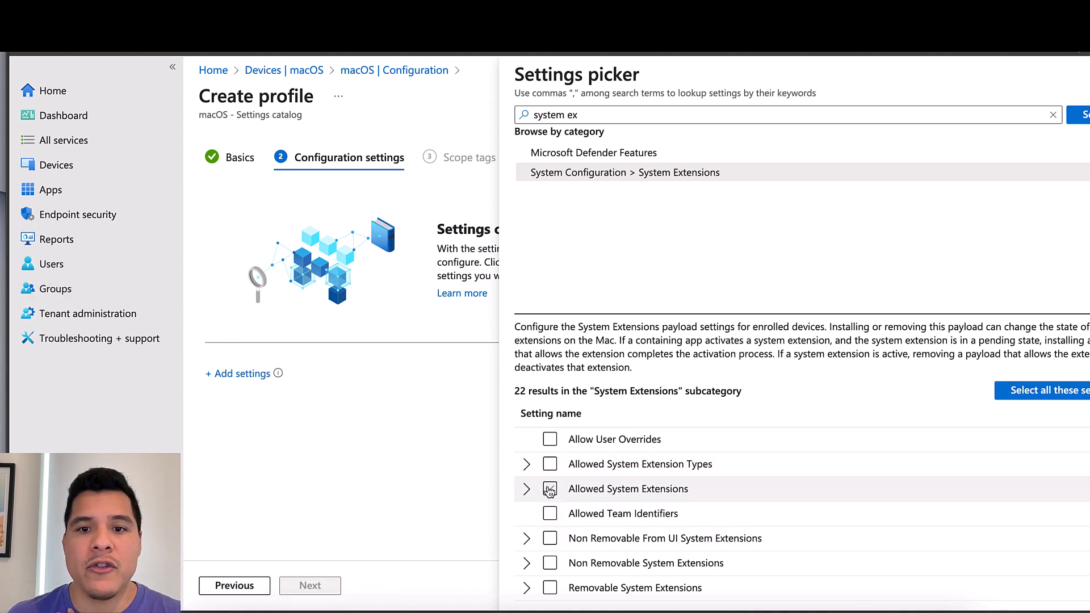
left_click(550, 465)
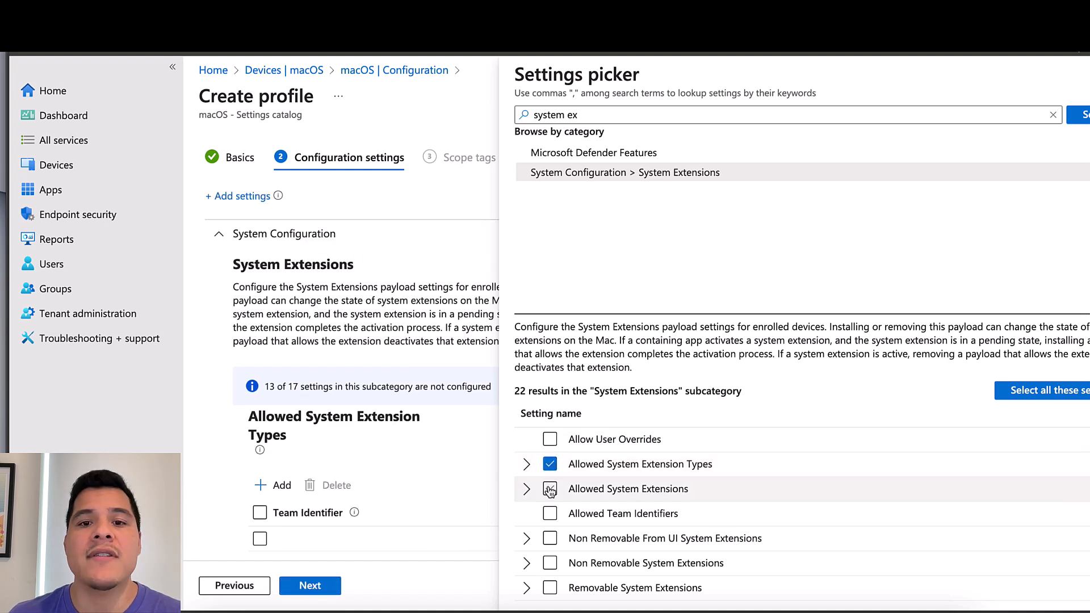
left_click(550, 489)
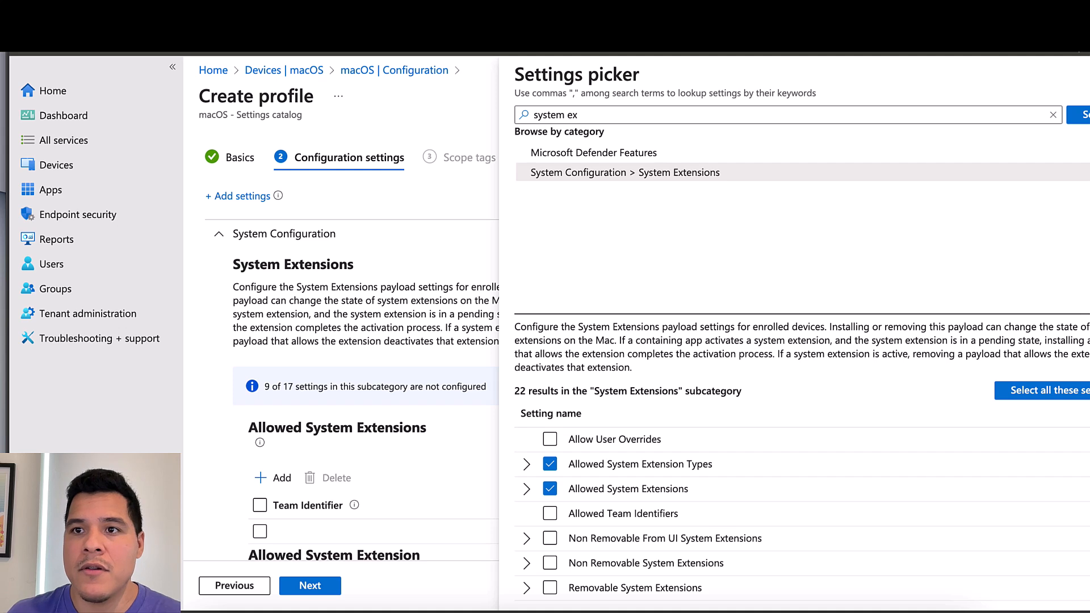
left_click(1073, 116)
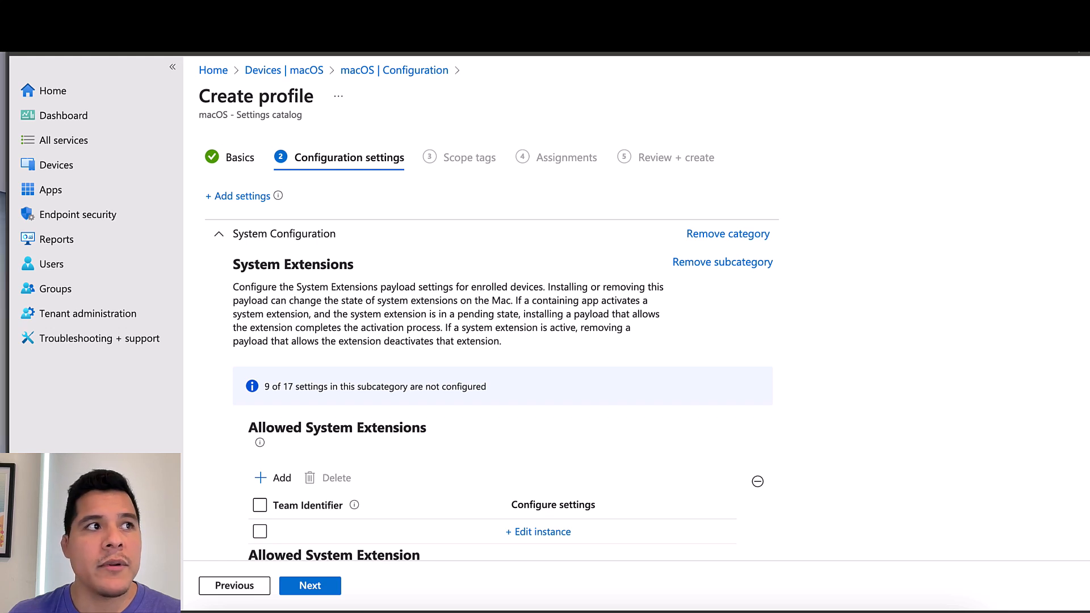
Open the Allowed System Extension Types instance form after dismissing the Allowed System Extensions editor
scroll(493, 347, "down", 2)
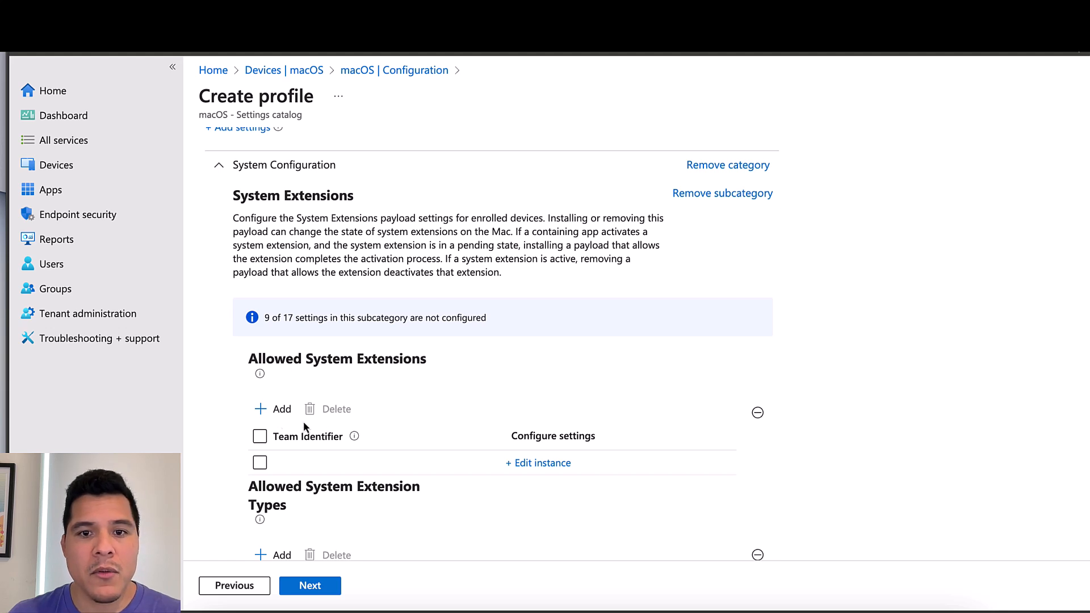
left_click(542, 463)
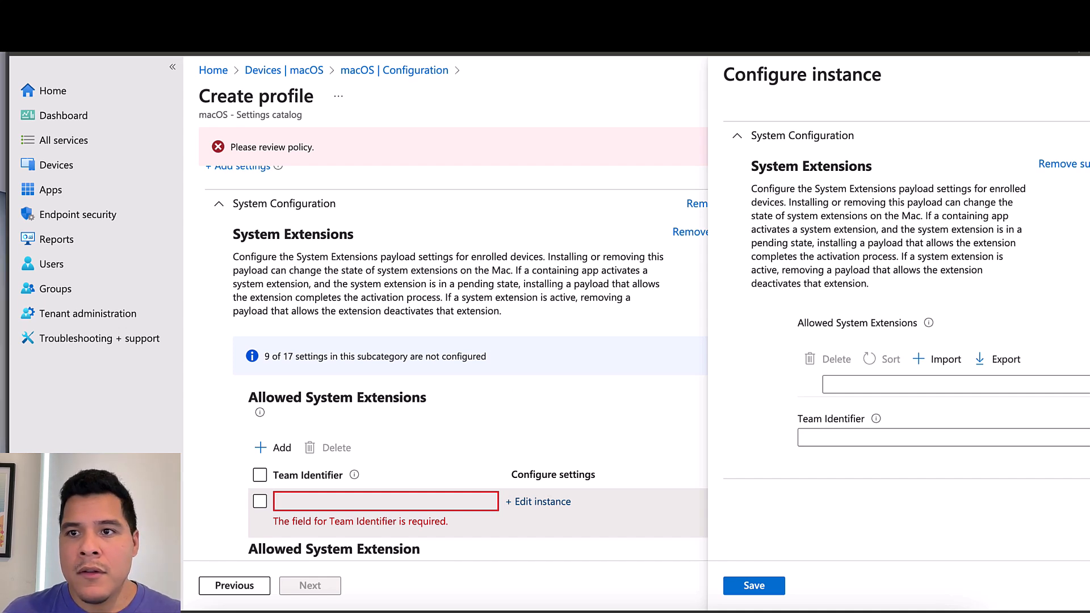
key("Escape")
scroll(492, 363, "down", 3)
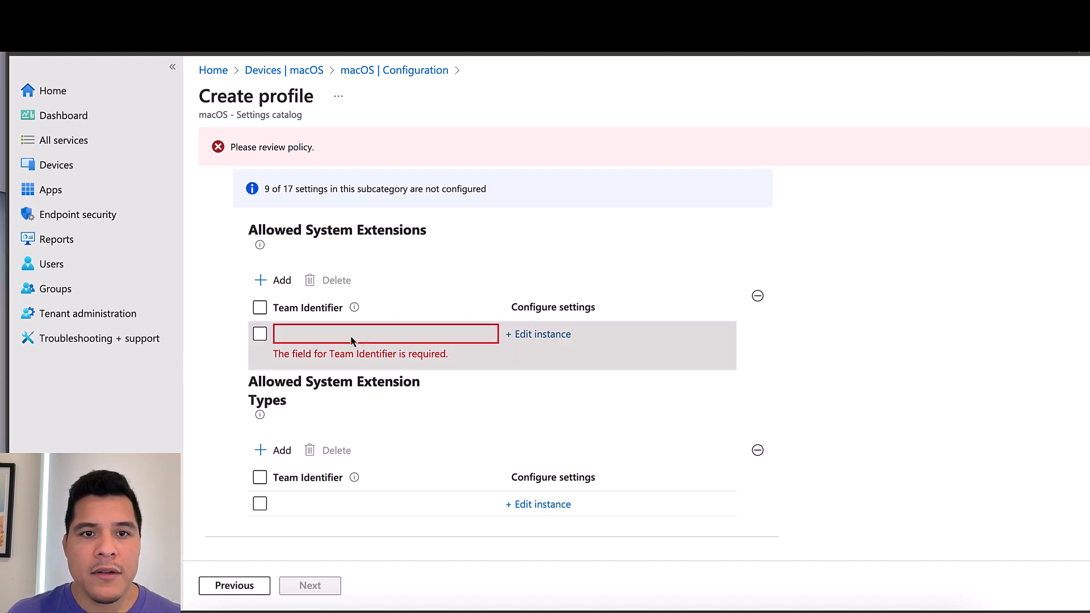
left_click(538, 504)
Enter 'Network extensions' as the allowed system extension type
left_click(848, 384)
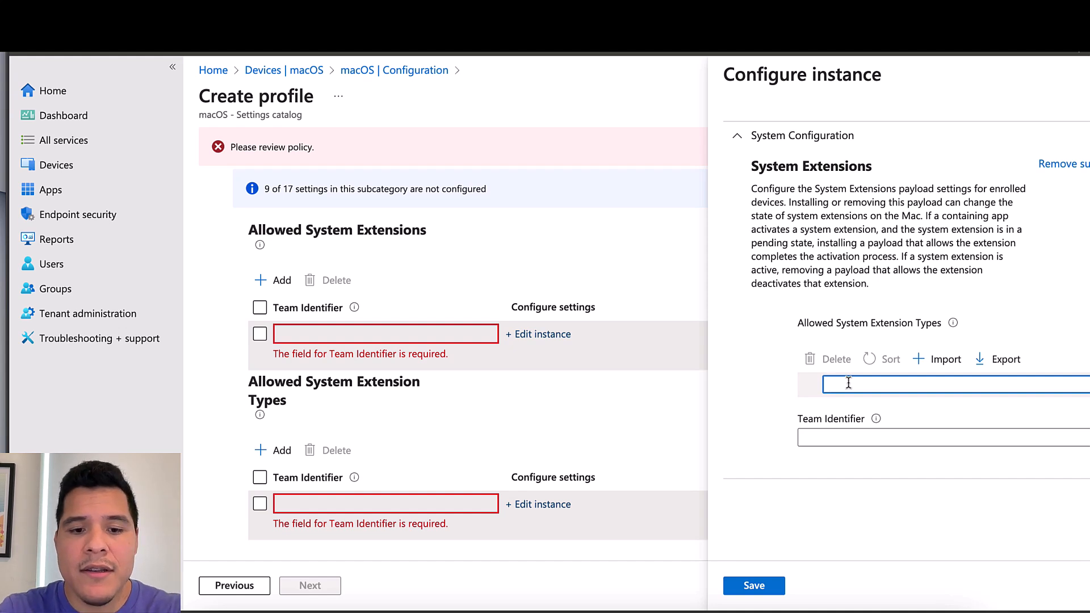
type("Network")
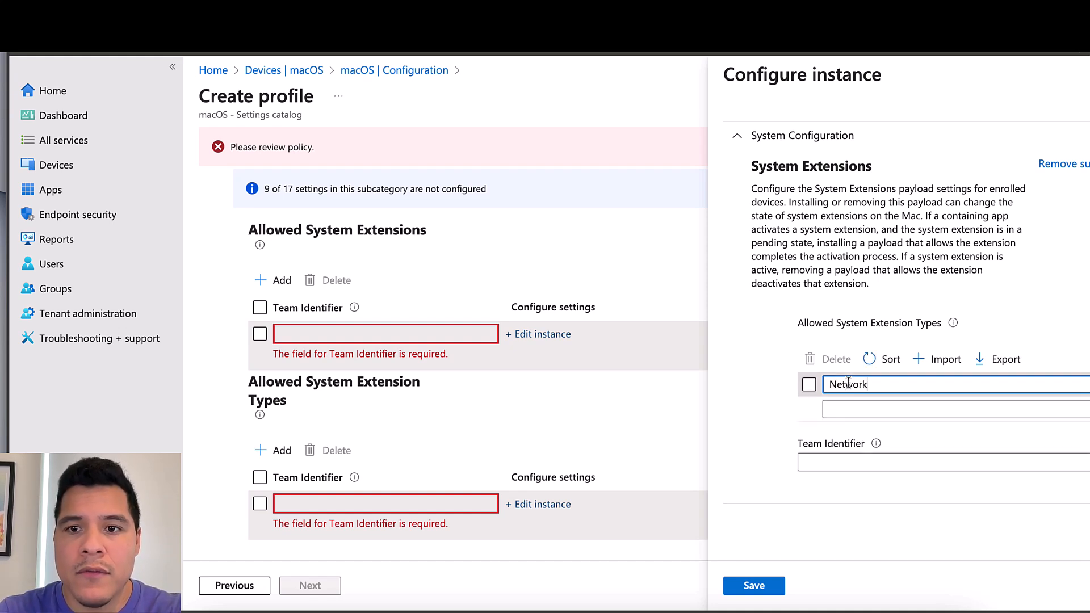
type(" exten")
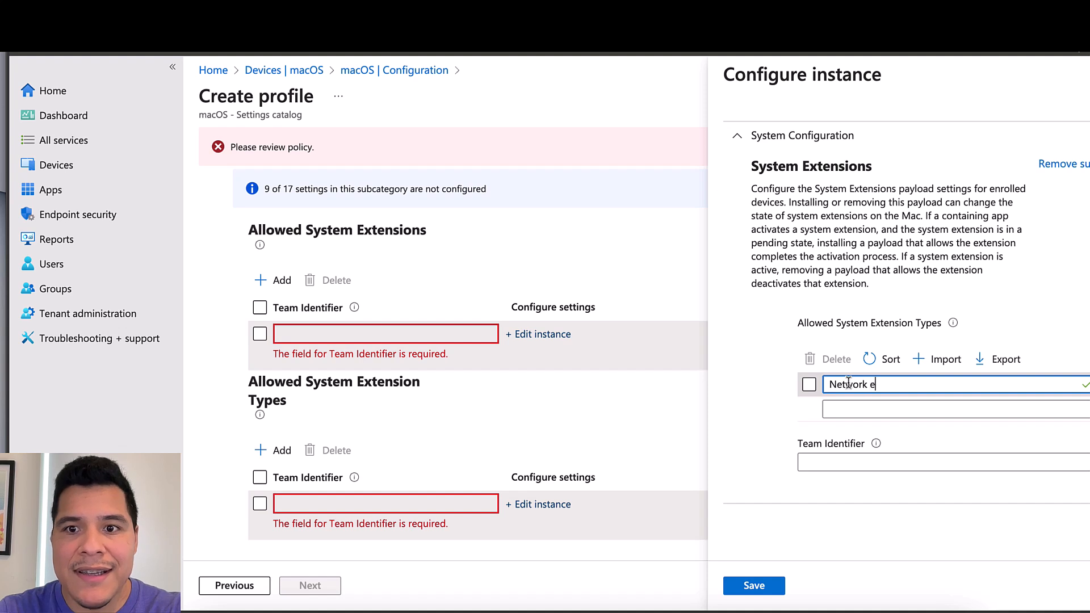
key("BackSpace")
key("BackSpace")
key("BackSpace")
type("tensions")
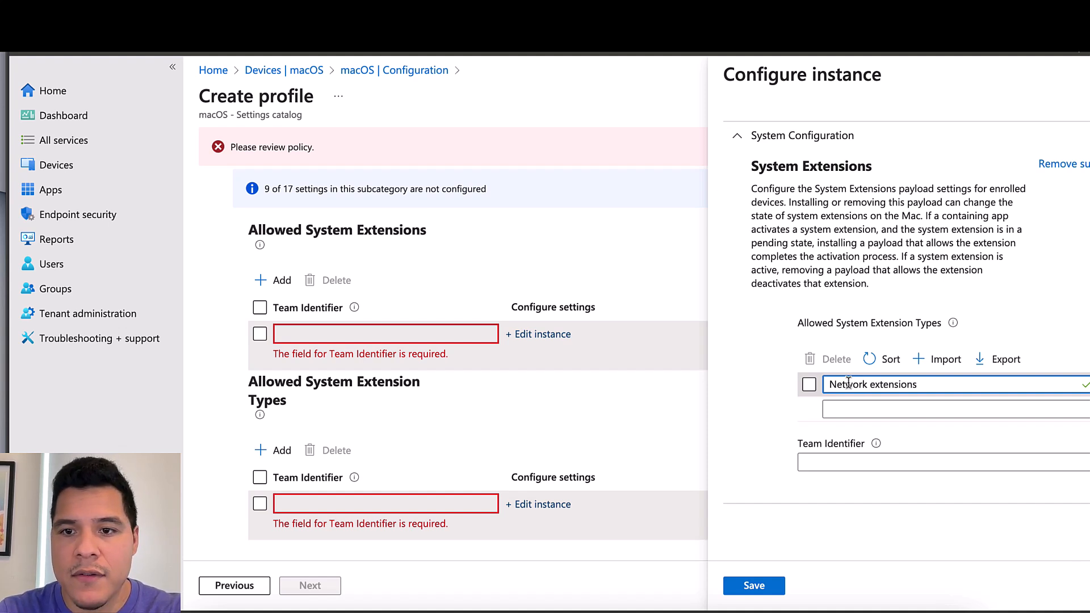
key("Tab")
key("Tab")
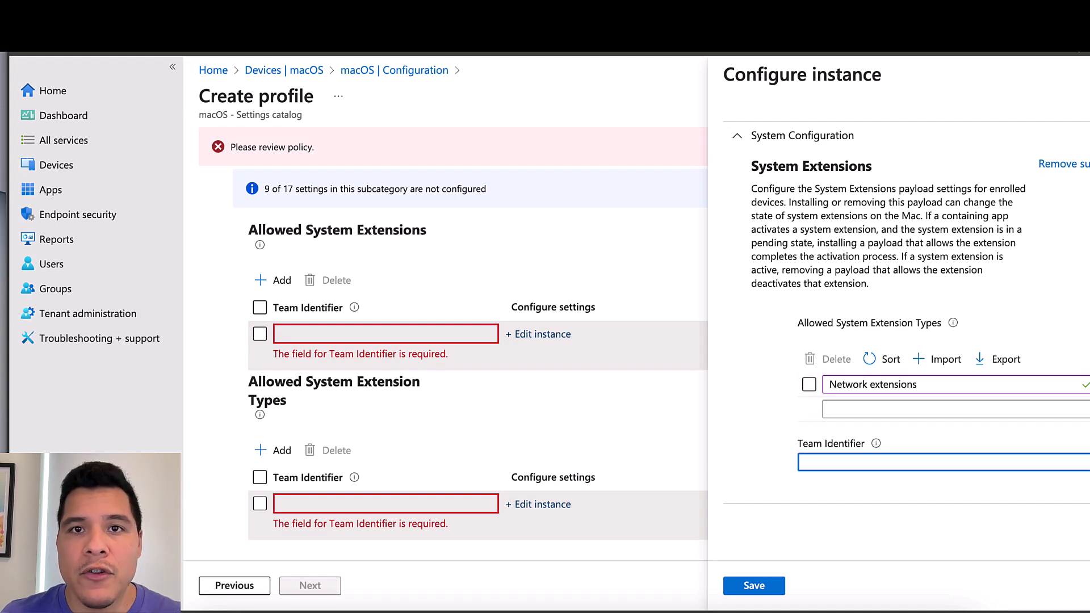
Paste Team Identifier DE8Y96K9QP from the Cisco docs and save the instance
key("ctrl+Tab")
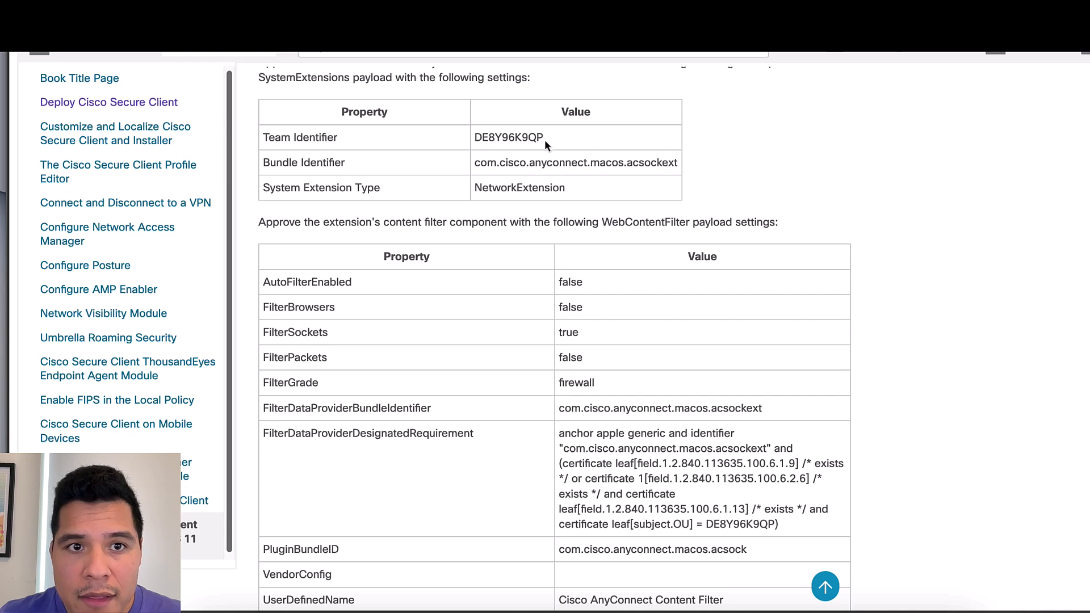
left_click_drag(544, 139, 474, 138)
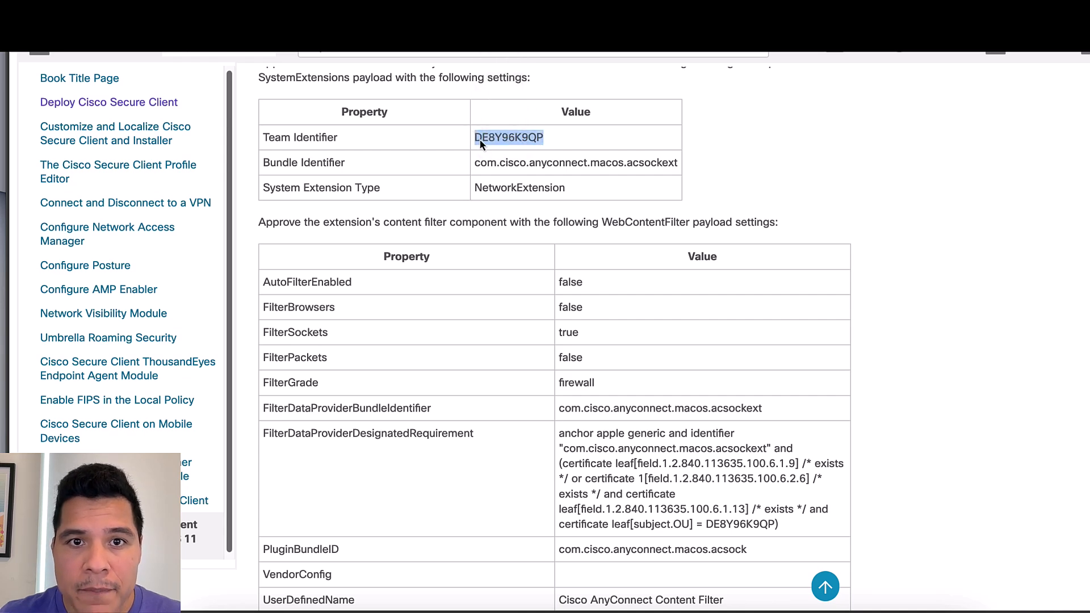
right_click(481, 140)
left_click(518, 186)
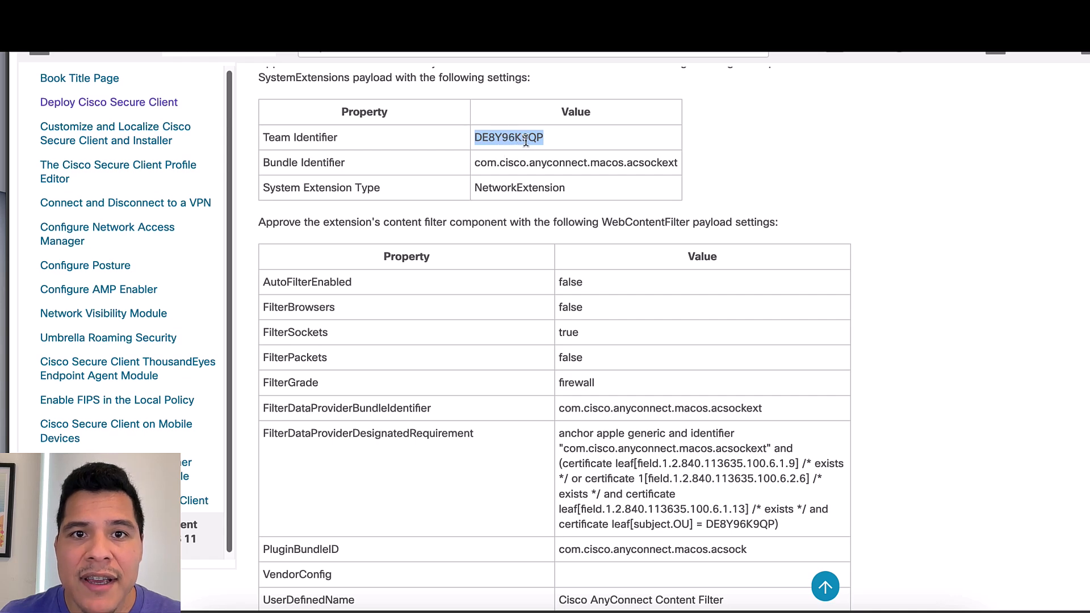
left_click(499, 22)
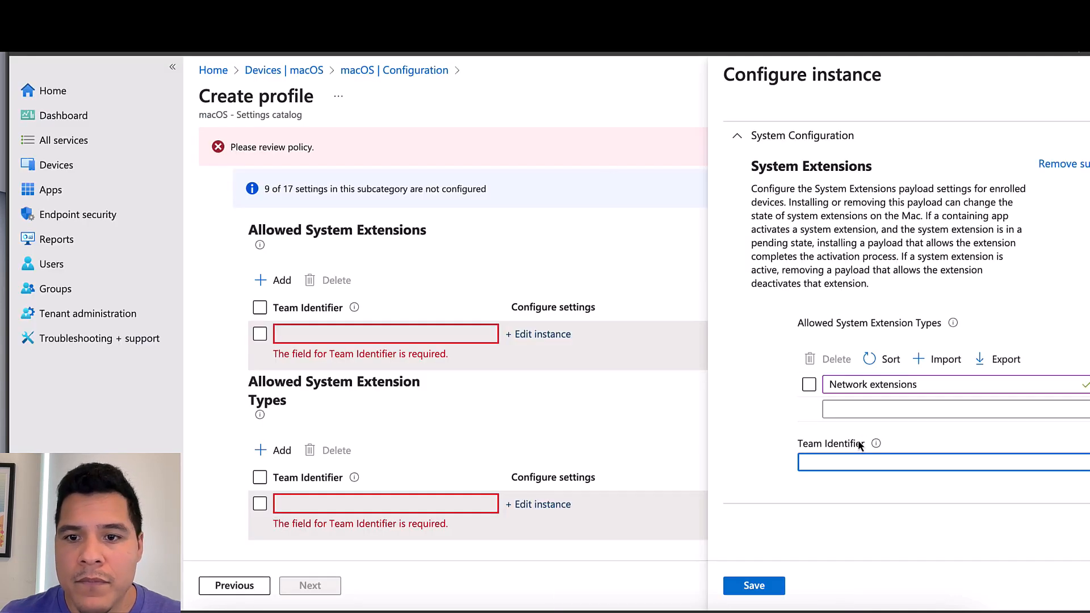
right_click(849, 461)
left_click(878, 267)
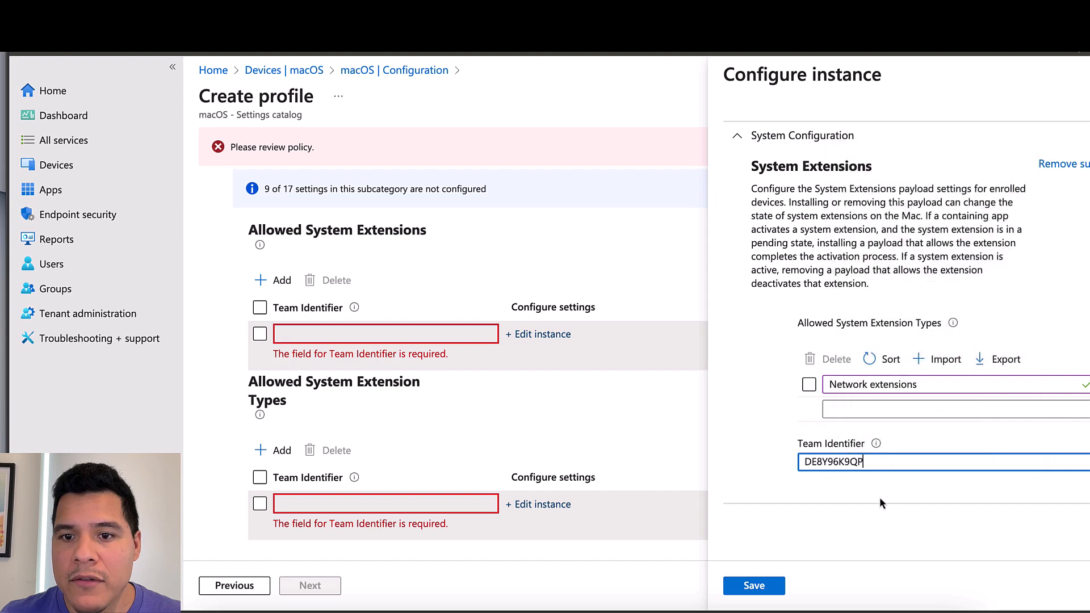
left_click(782, 583)
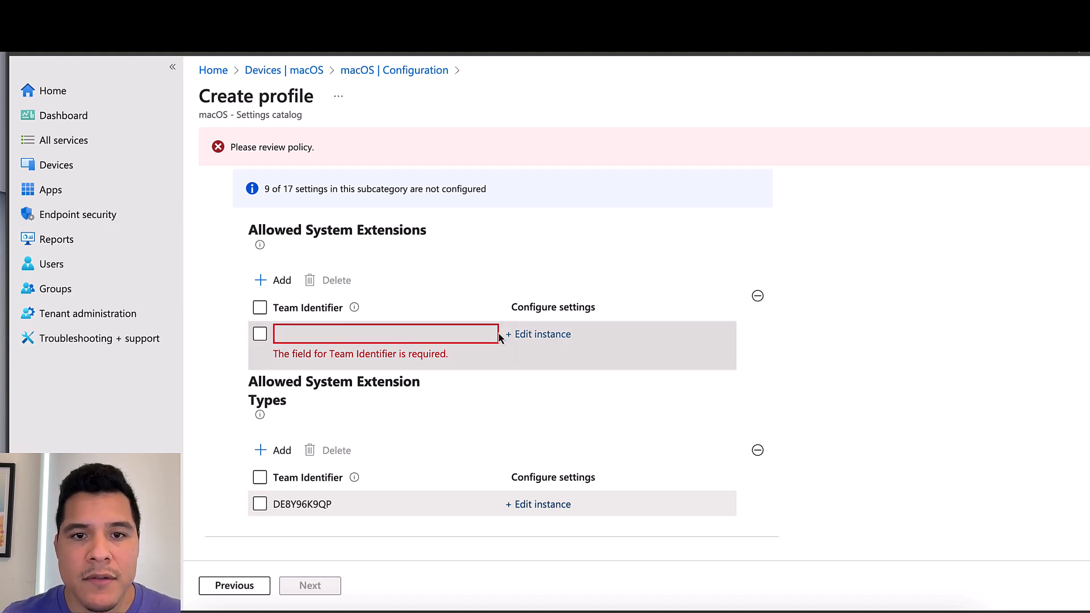
Paste bundle identifier com.cisco.anyconnect.macos.acsockext from the Cisco docs as the allowed extension
left_click(527, 335)
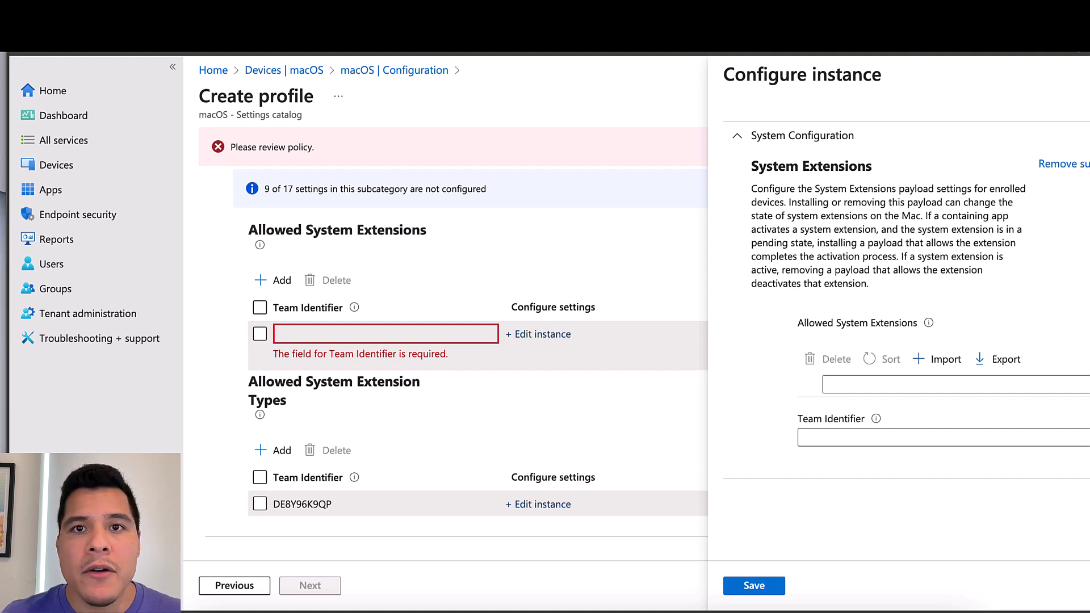
left_click(113, 7)
left_click(534, 177)
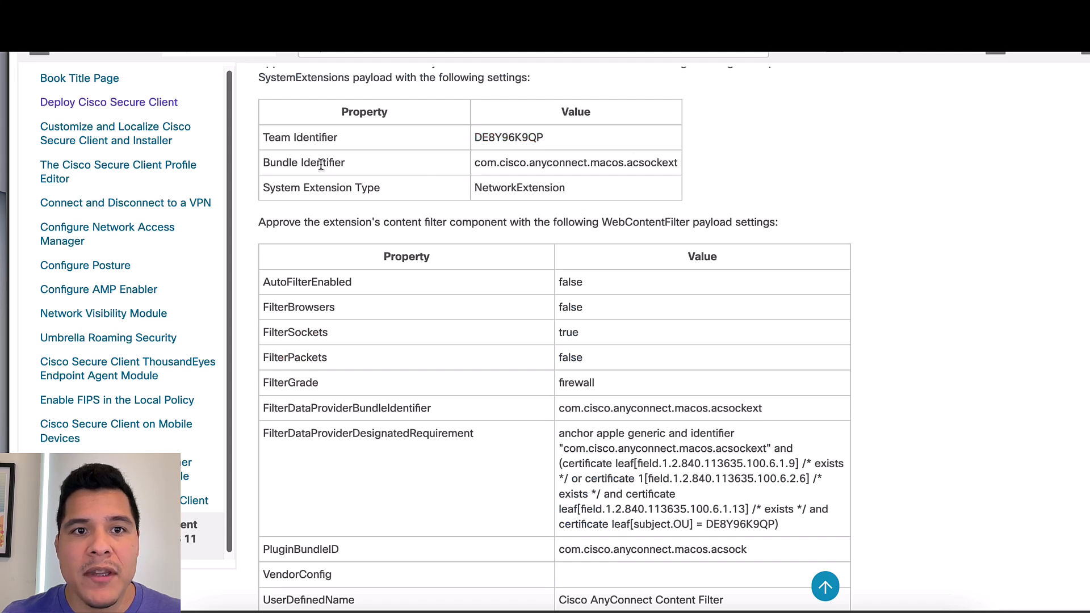
left_click_drag(474, 165, 680, 169)
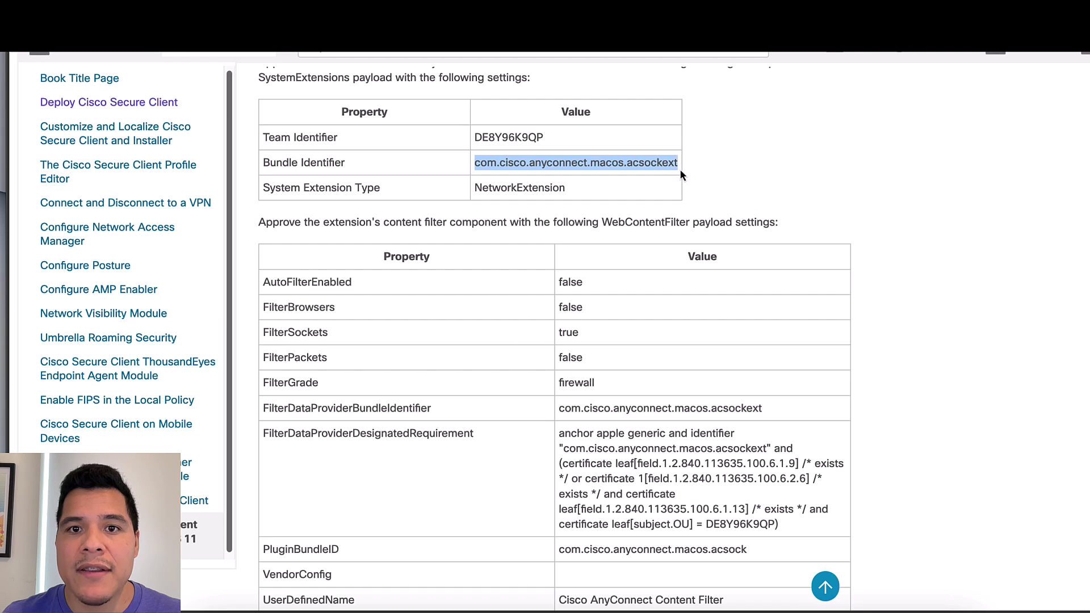
right_click(647, 166)
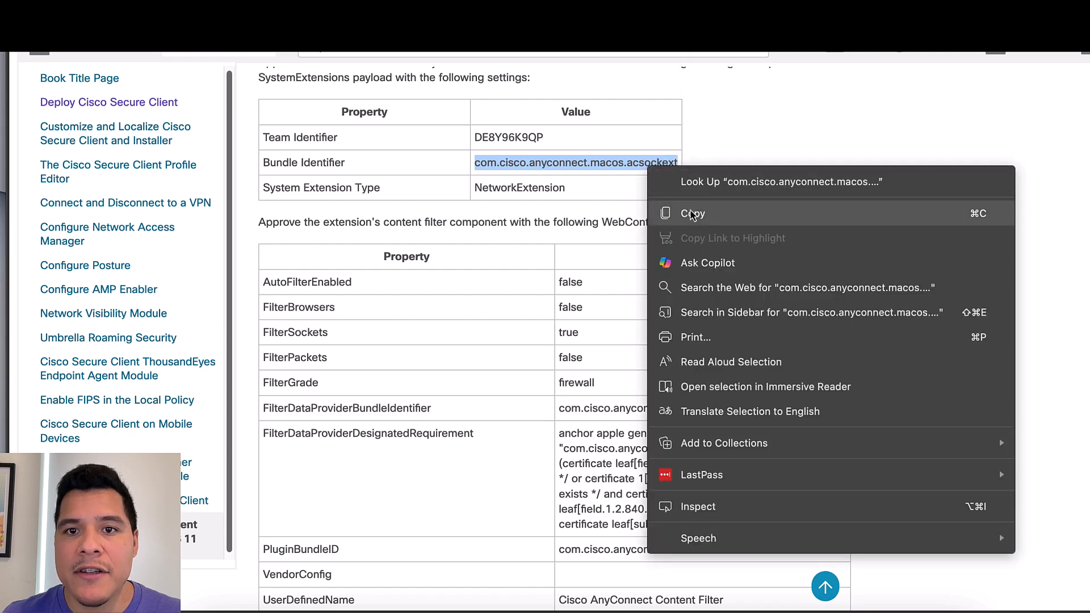
left_click(658, 213)
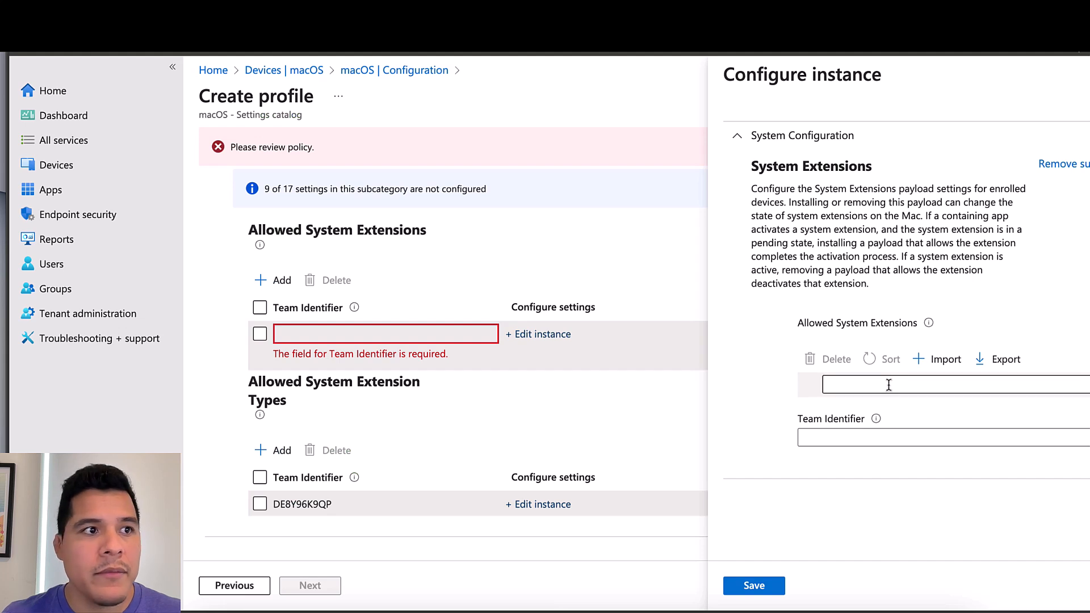
left_click(889, 386)
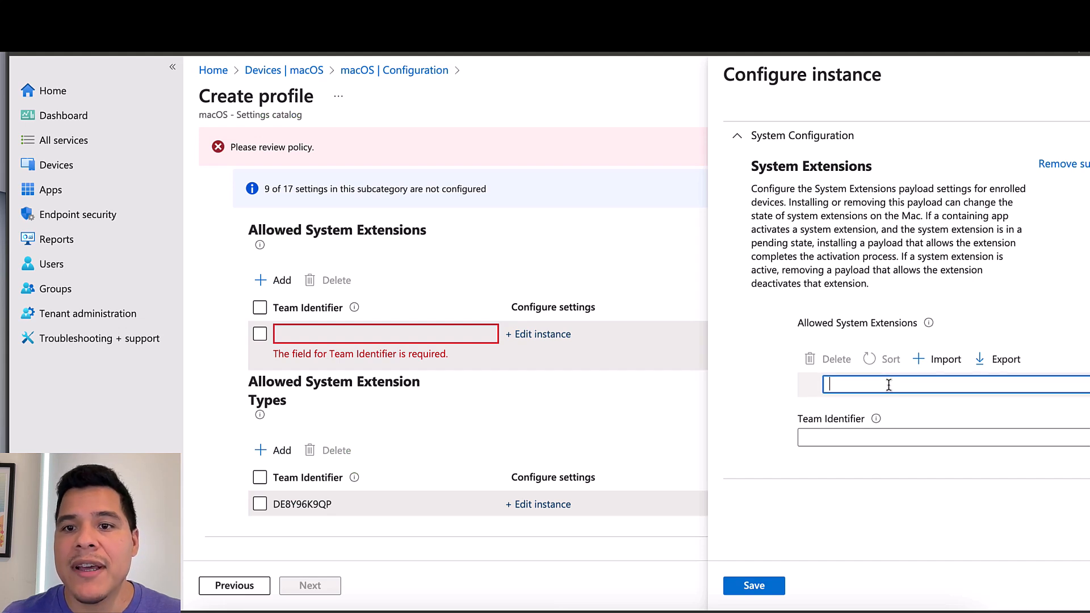
right_click(889, 385)
left_click(932, 205)
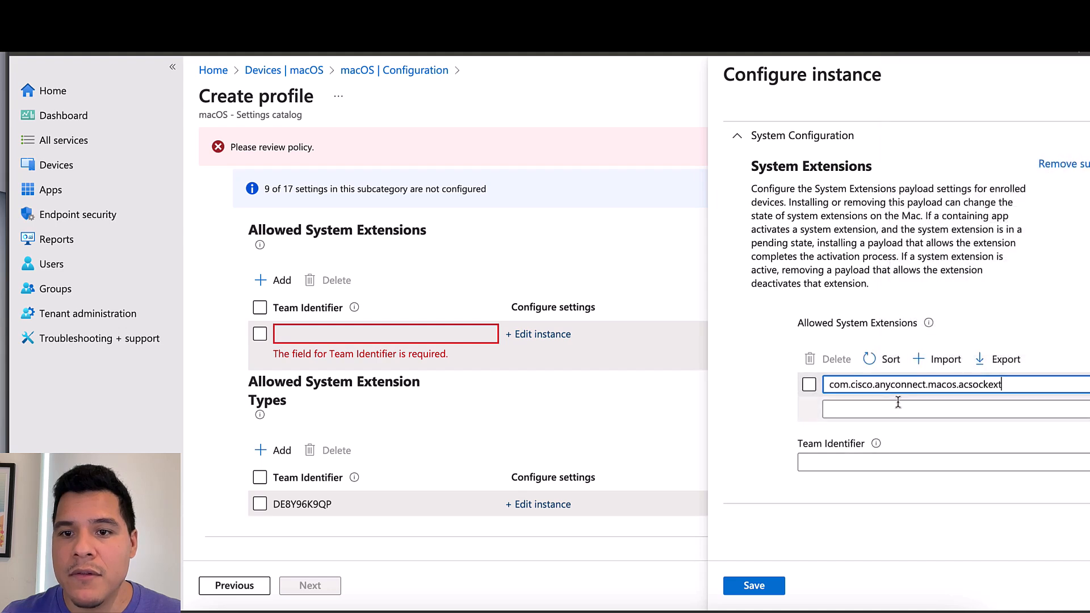
Paste Team Identifier DE8Y96K9QP and save the Allowed System Extensions instance
left_click(866, 463)
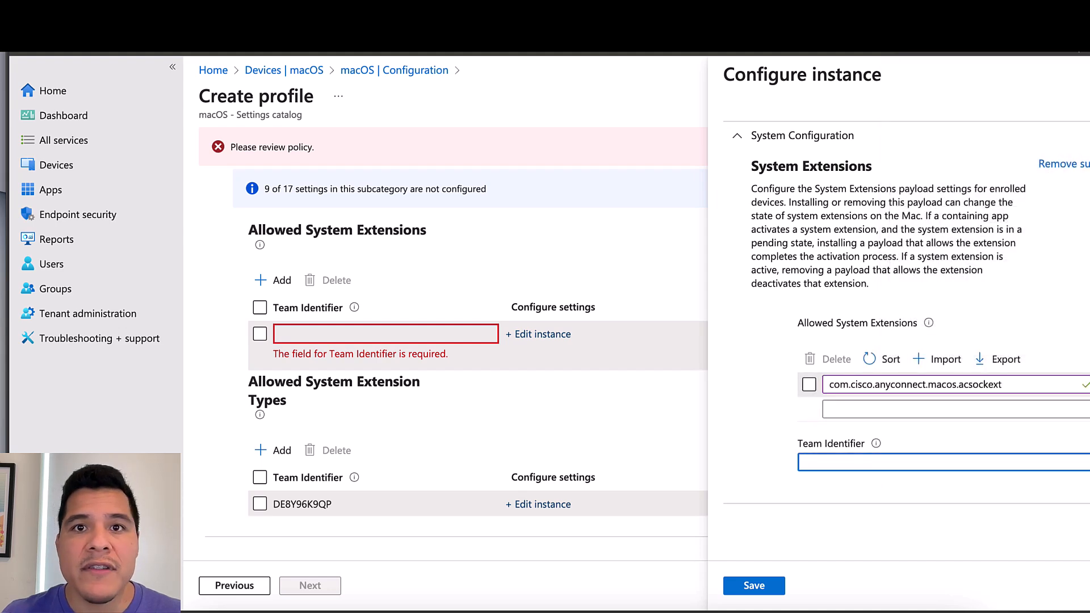
key("alt+Tab")
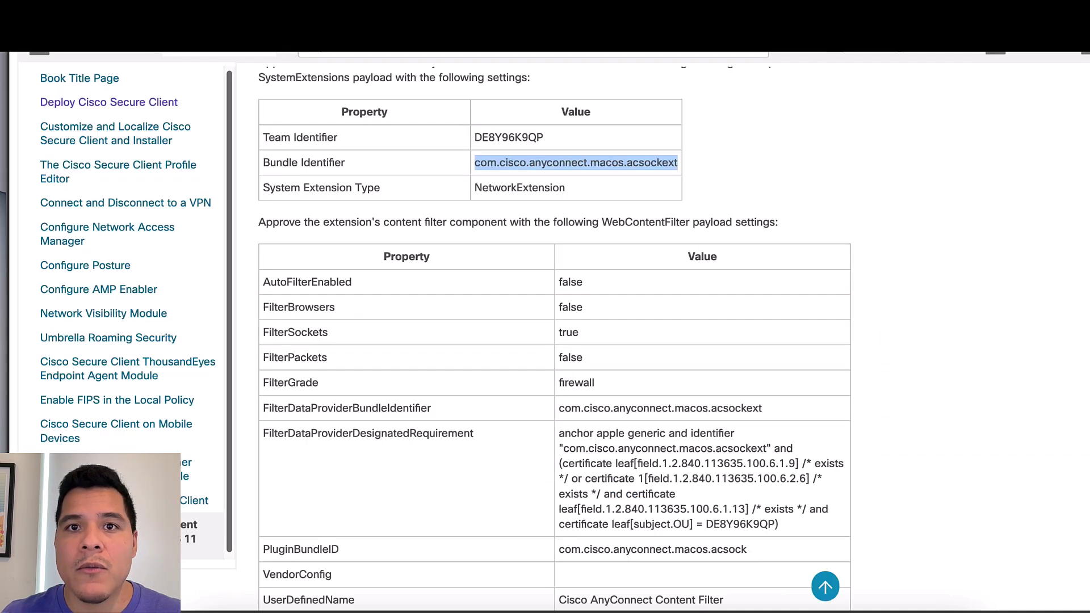
double_click(524, 138)
right_click(524, 139)
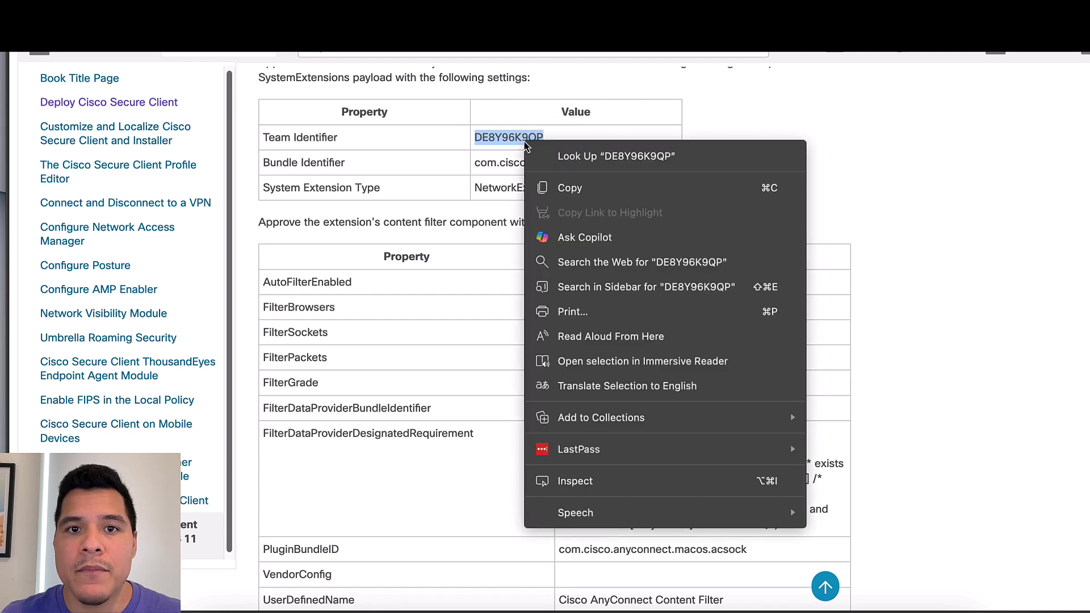
left_click(566, 185)
key("alt+Tab")
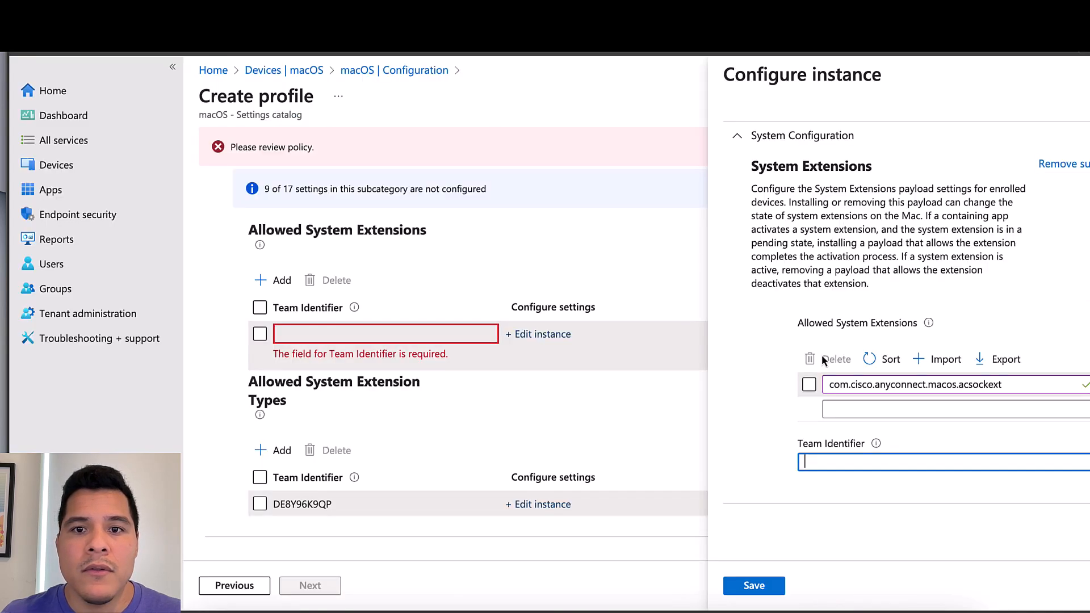
left_click(879, 462)
right_click(879, 461)
left_click(924, 264)
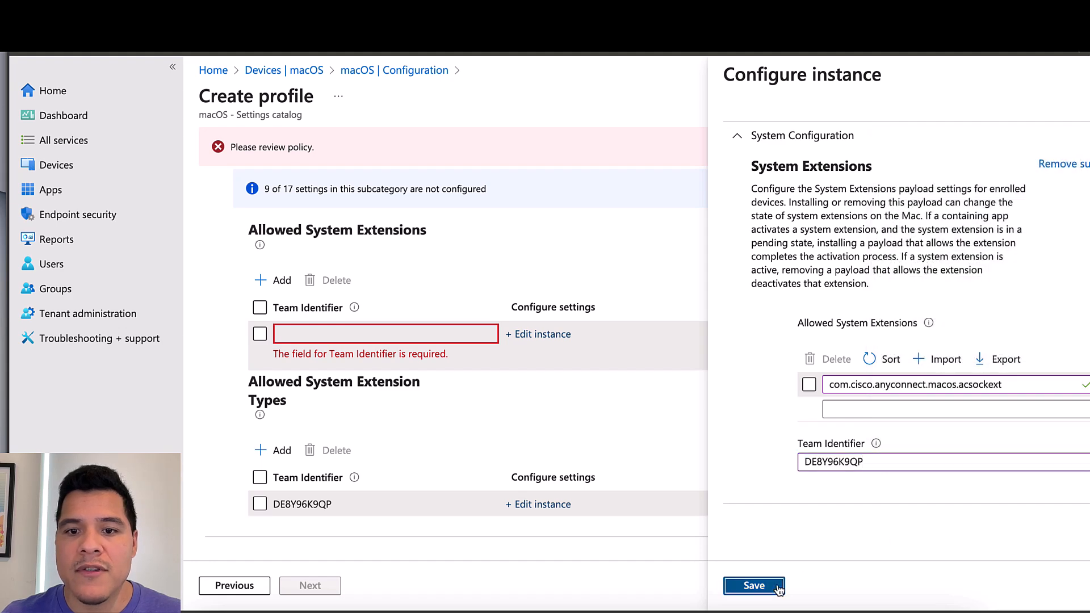
left_click(775, 587)
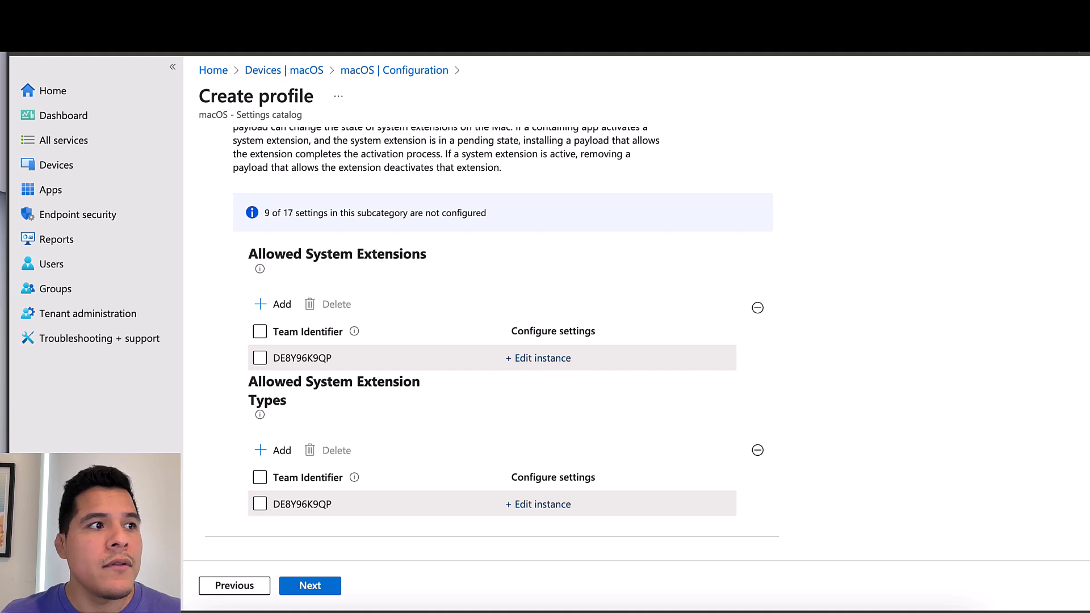
Include the macOS Pilot Users group, found by searching 'macos pilot', and proceed to Review + create
left_click(301, 589)
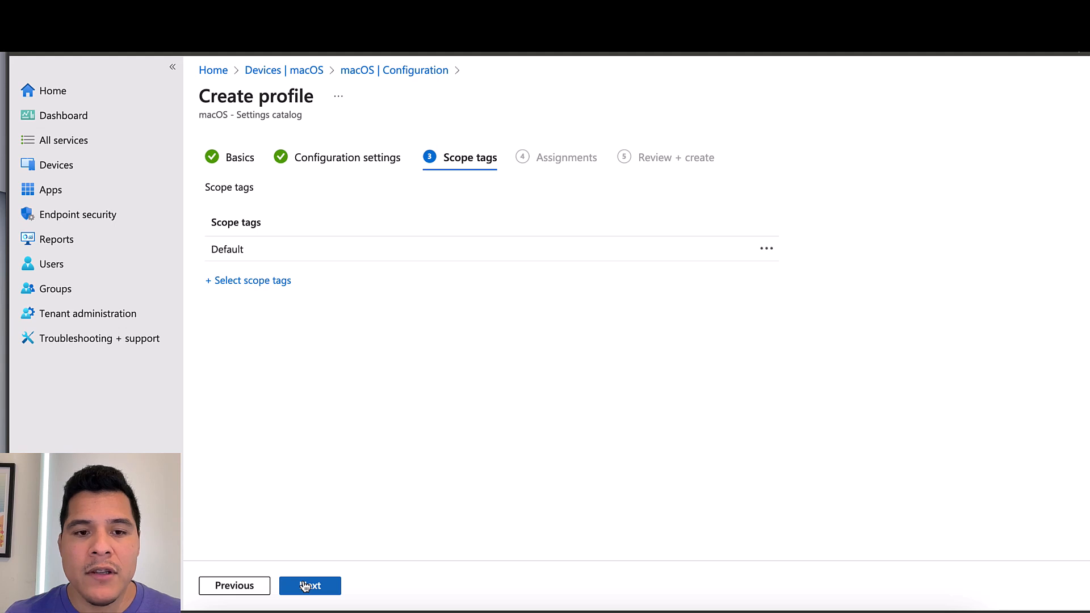
left_click(304, 587)
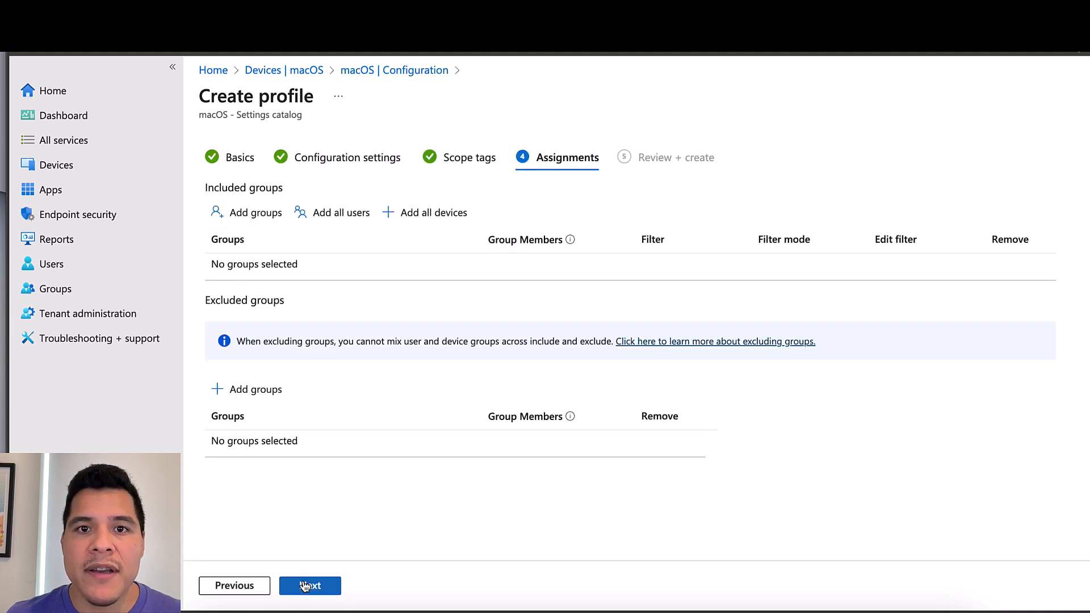
left_click(256, 219)
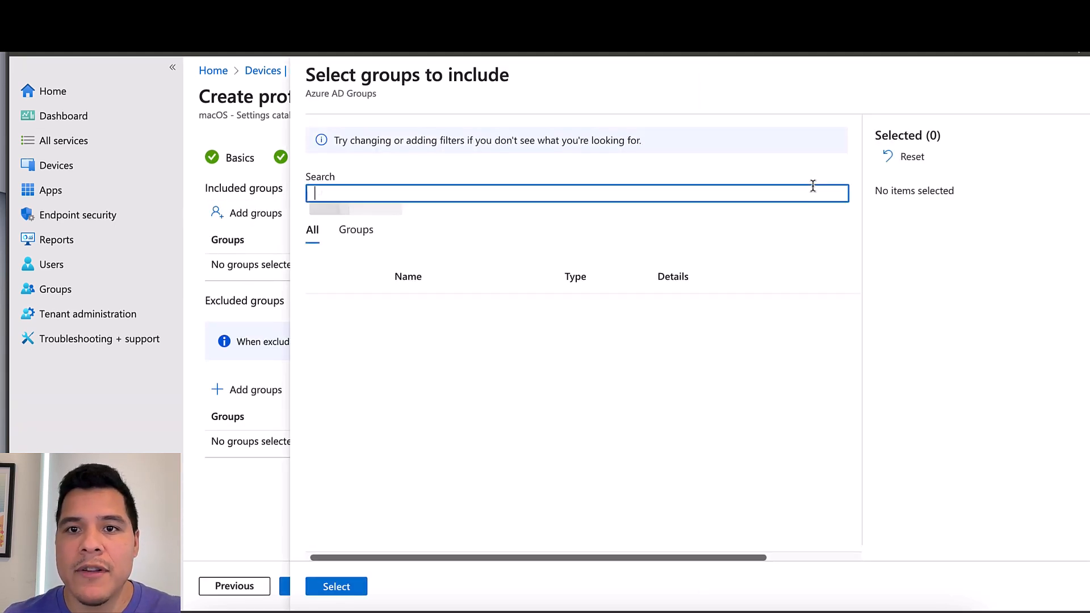
type("macso")
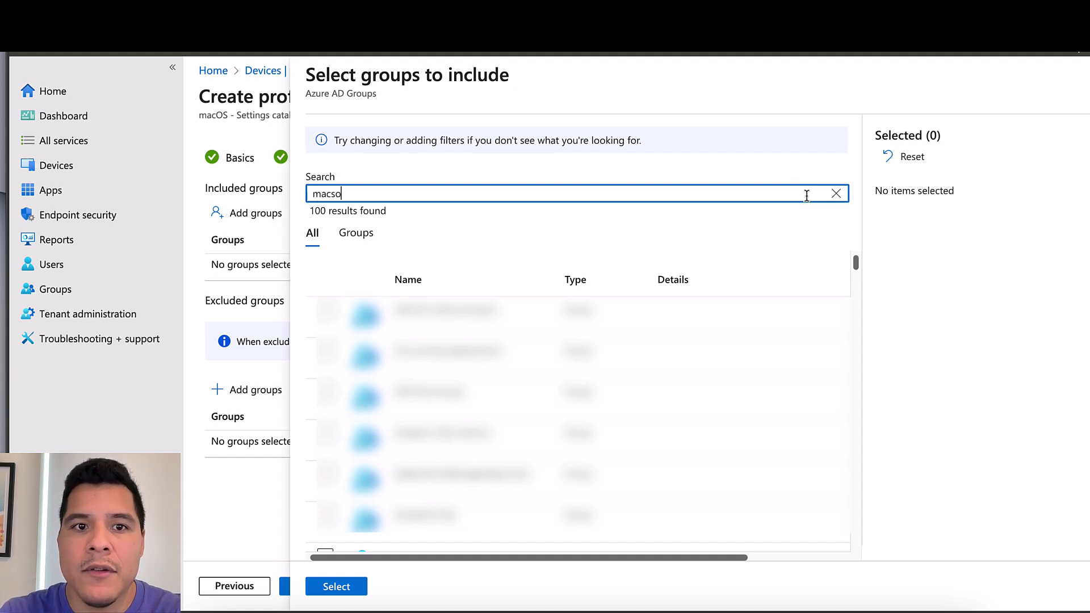
key("BackSpace")
key("BackSpace")
type("os pil")
type("it")
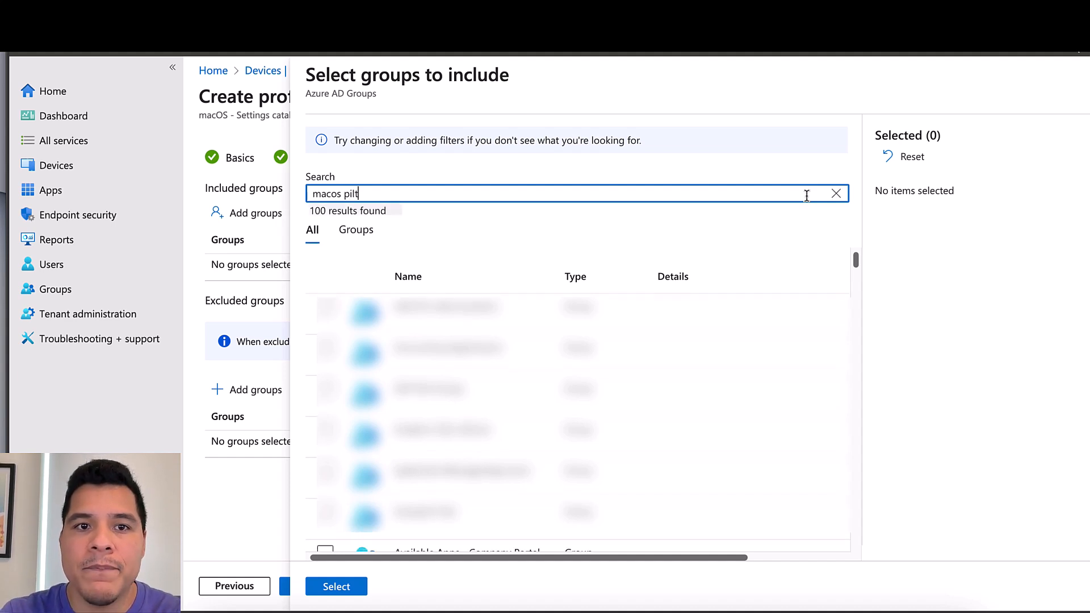
key("BackSpace")
key("BackSpace")
type("o")
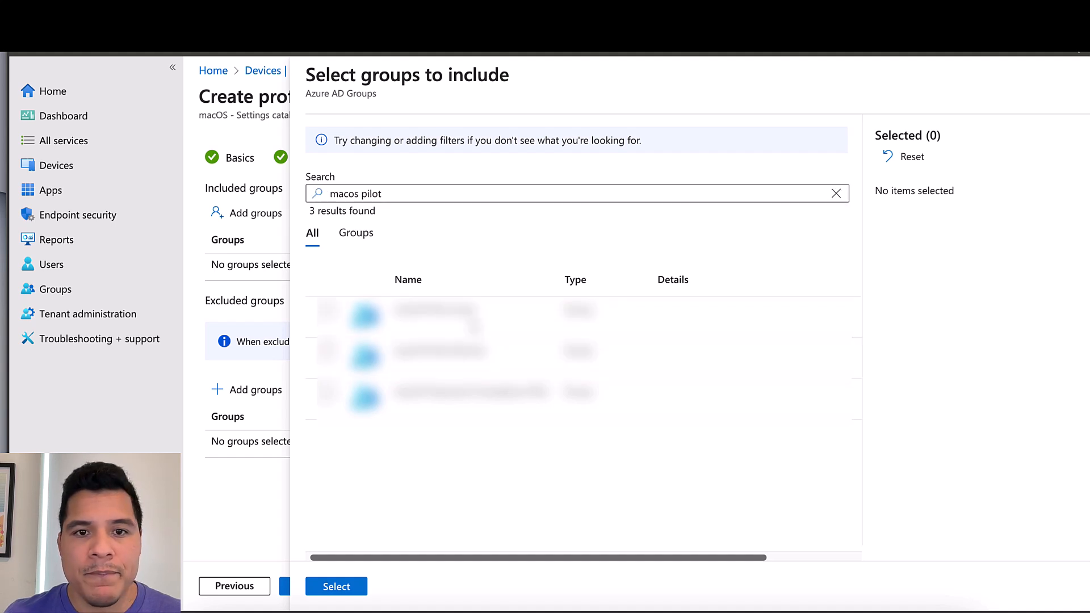
left_click(475, 318)
left_click(340, 587)
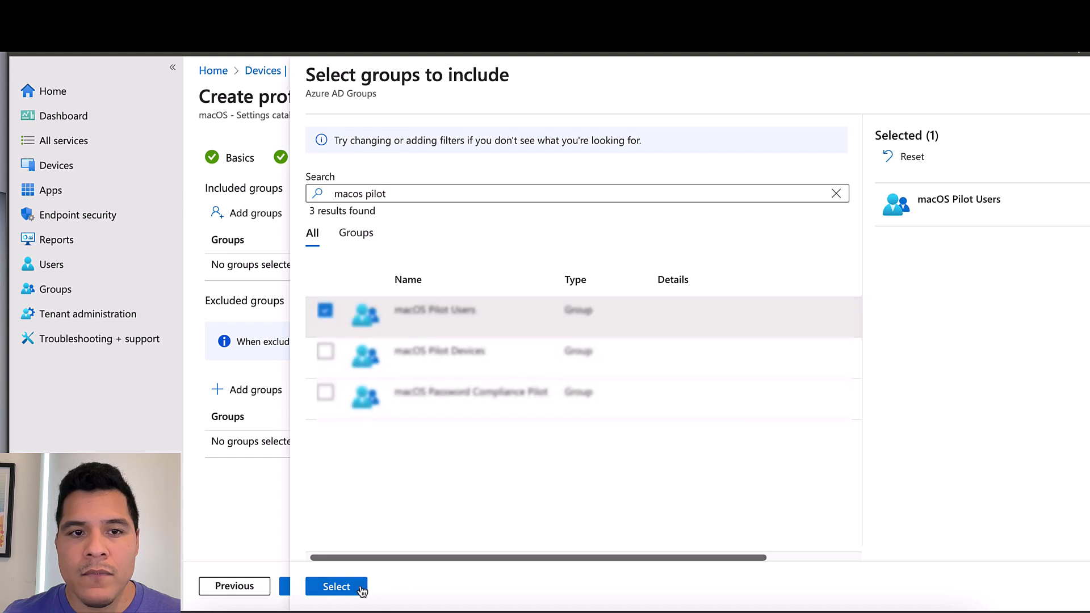
left_click(332, 588)
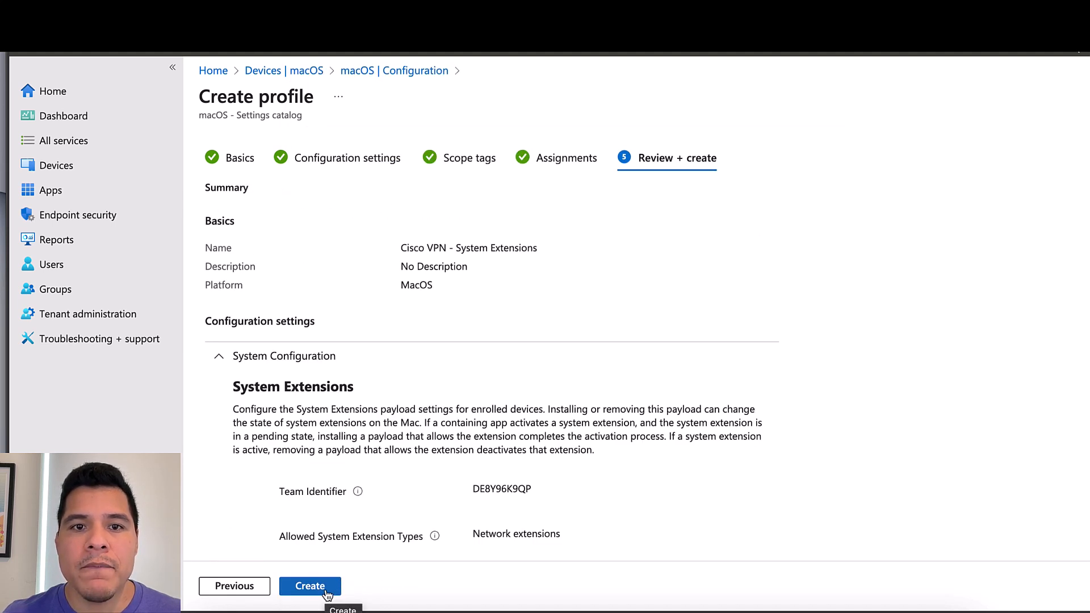
Create the Cisco VPN - System Extensions policy and begin a new macOS policy
left_click(327, 592)
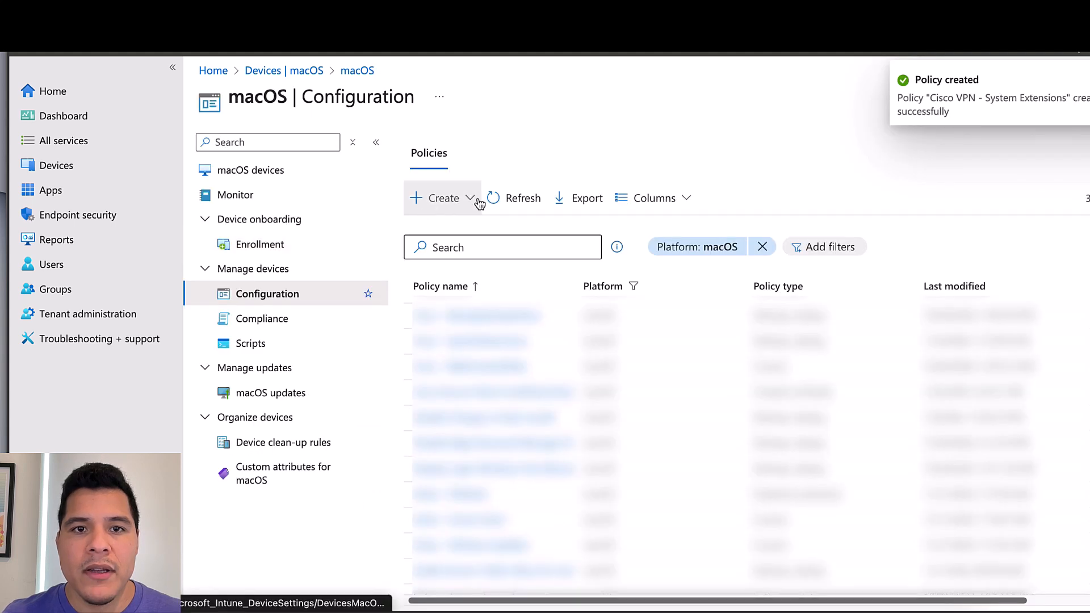
left_click(476, 202)
left_click(473, 229)
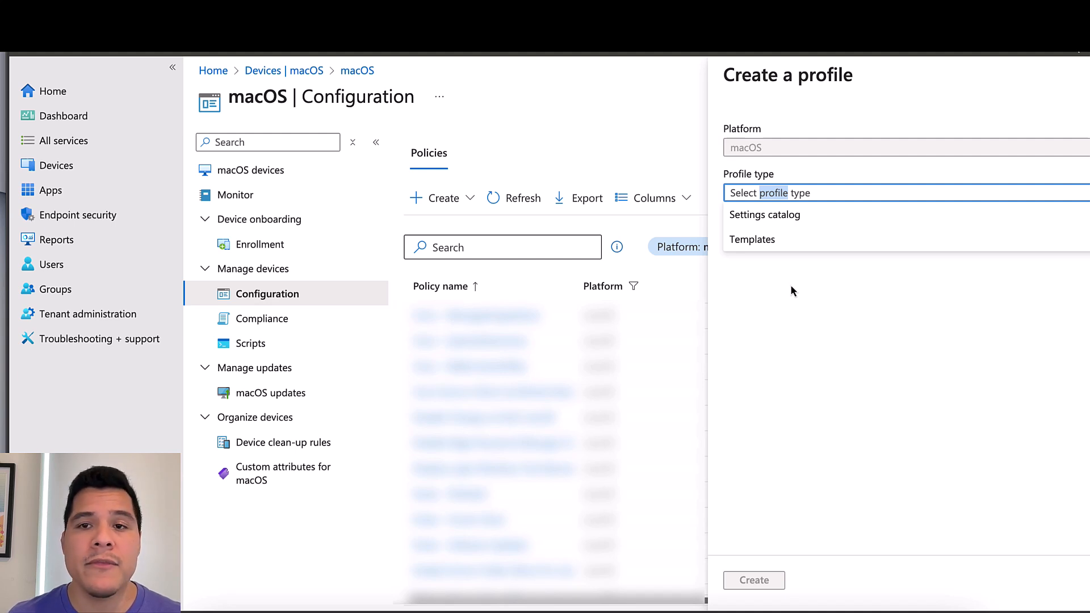
Create a Settings catalog profile named 'Cisco VPN - ManagedLoginItems' and advance to Configuration settings
left_click(800, 220)
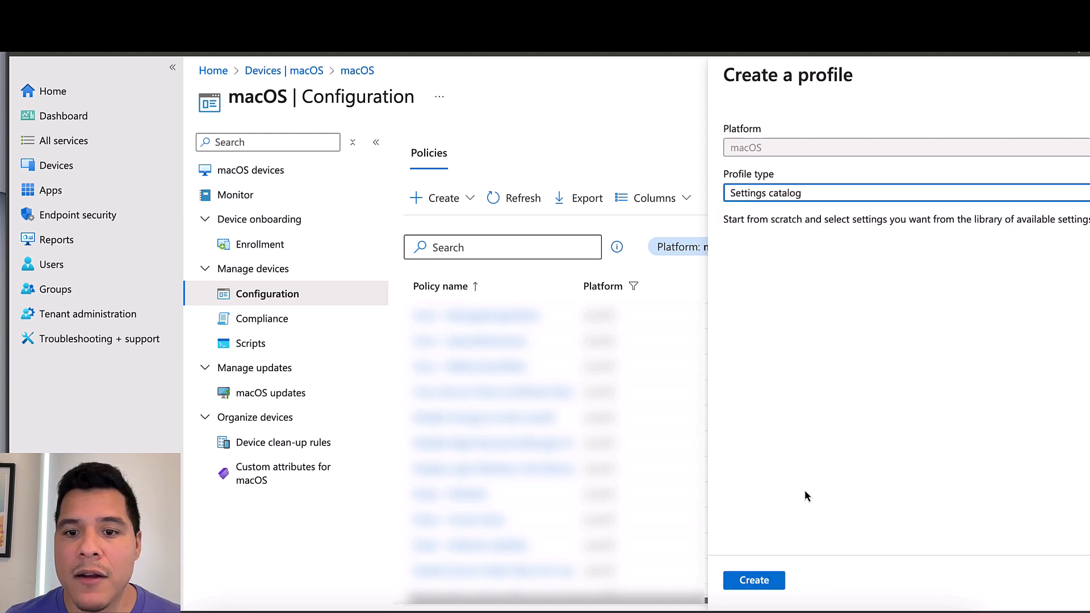
left_click(754, 580)
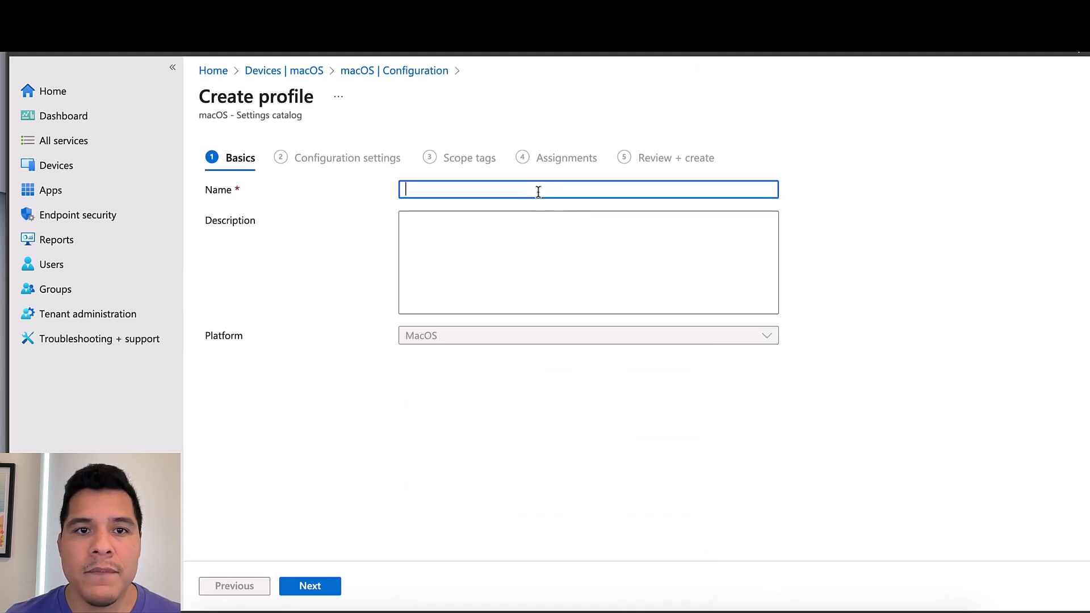
type("Cisco V")
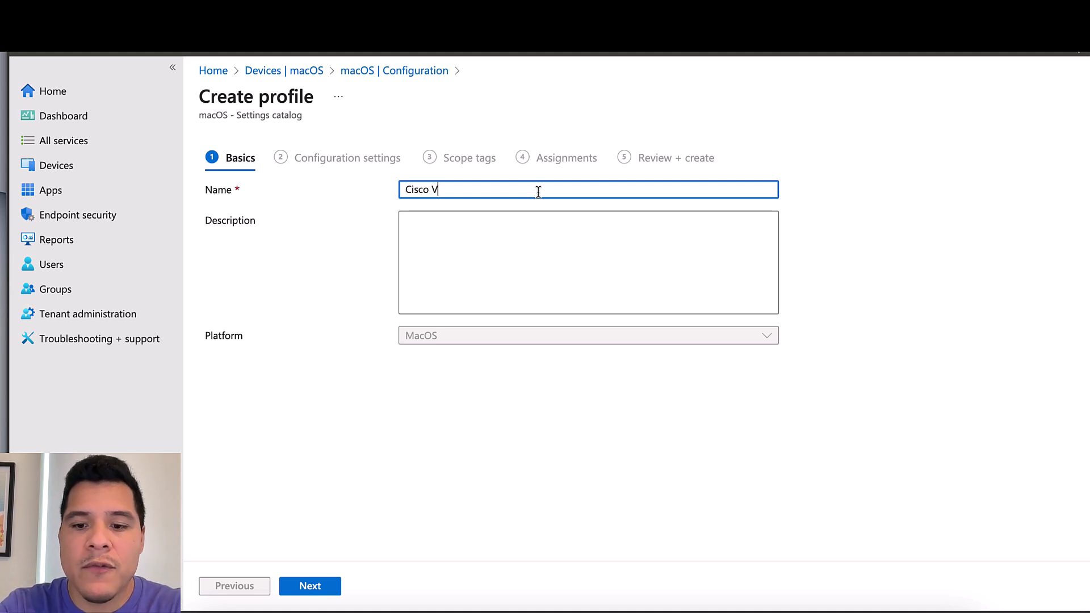
type("PN -")
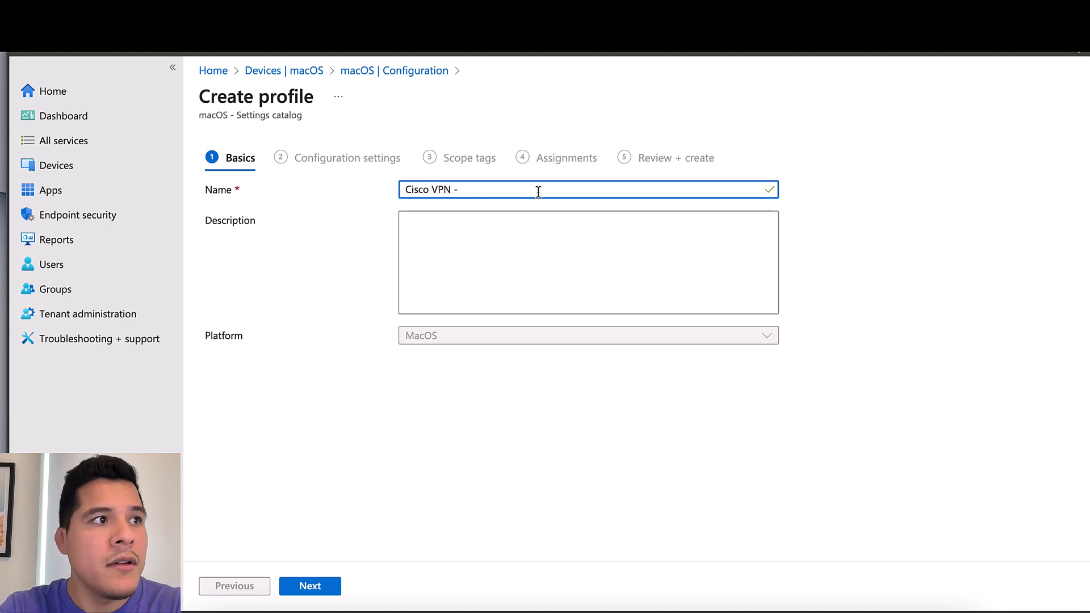
type(" Manageed")
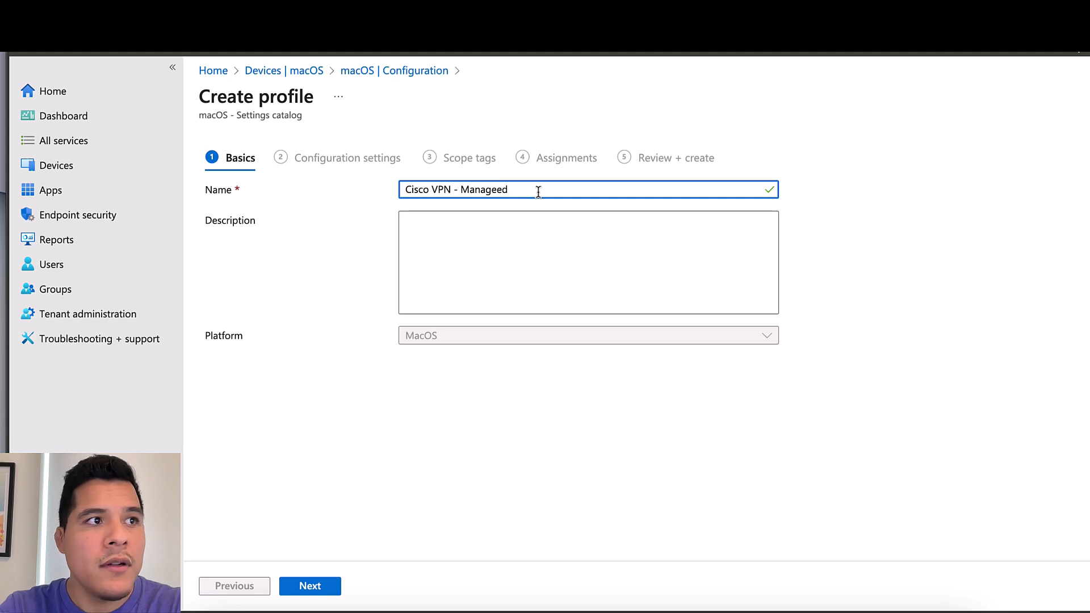
type("Login")
key("BackSpace")
key("BackSpace")
key("BackSpace")
key("BackSpace")
key("BackSpace")
key("BackSpace")
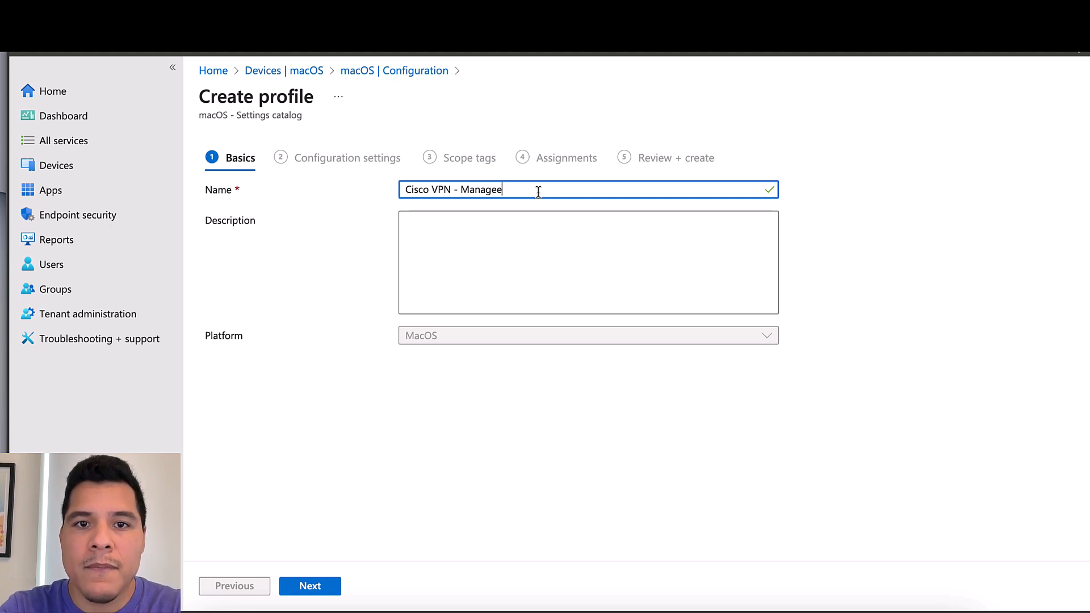
key("BackSpace")
type("dLogin")
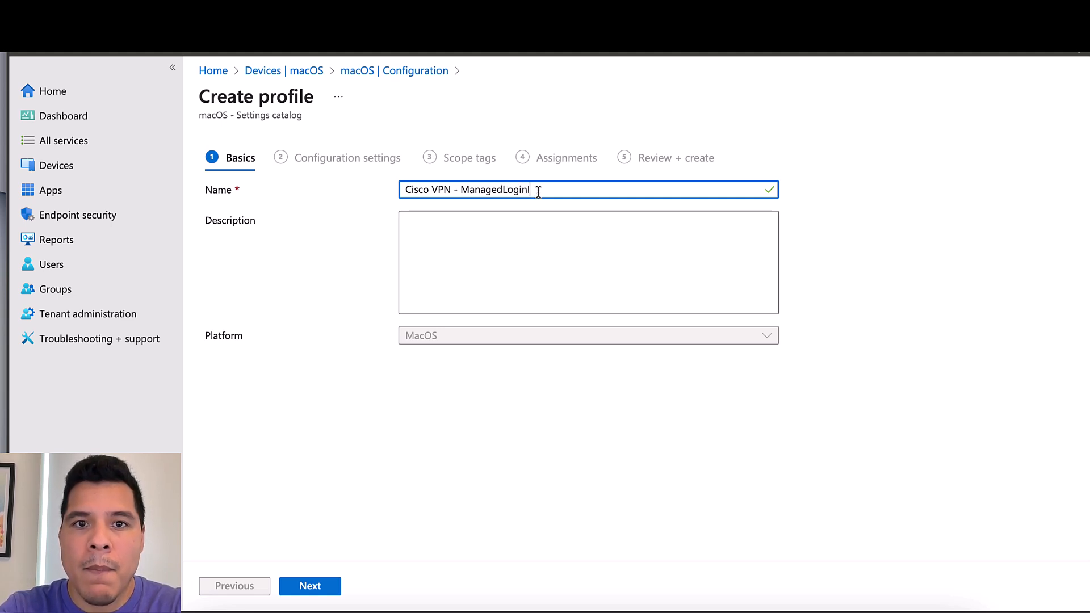
type("Items")
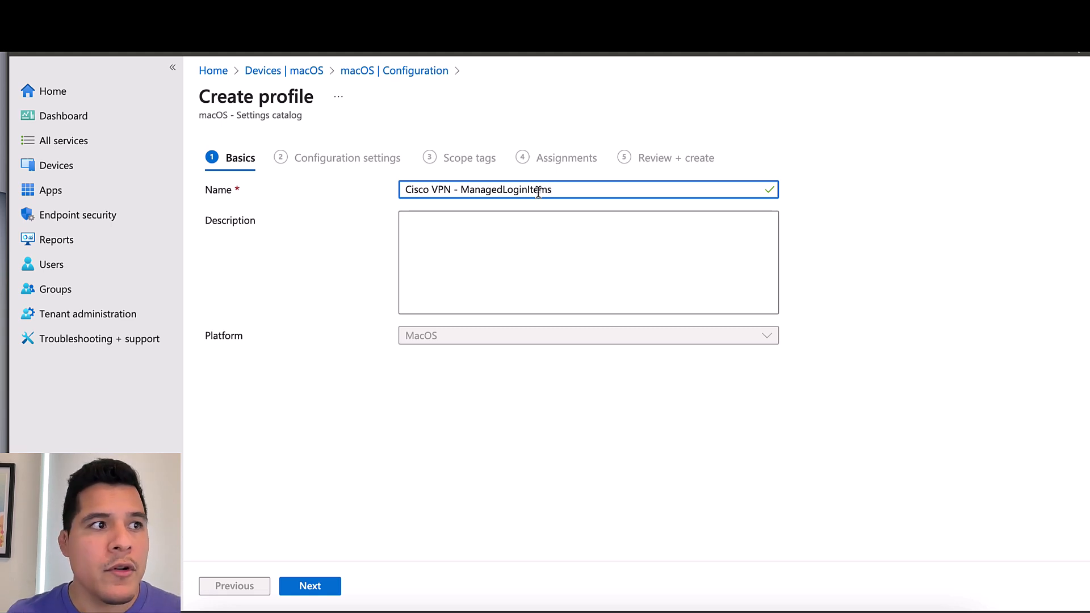
left_click(334, 586)
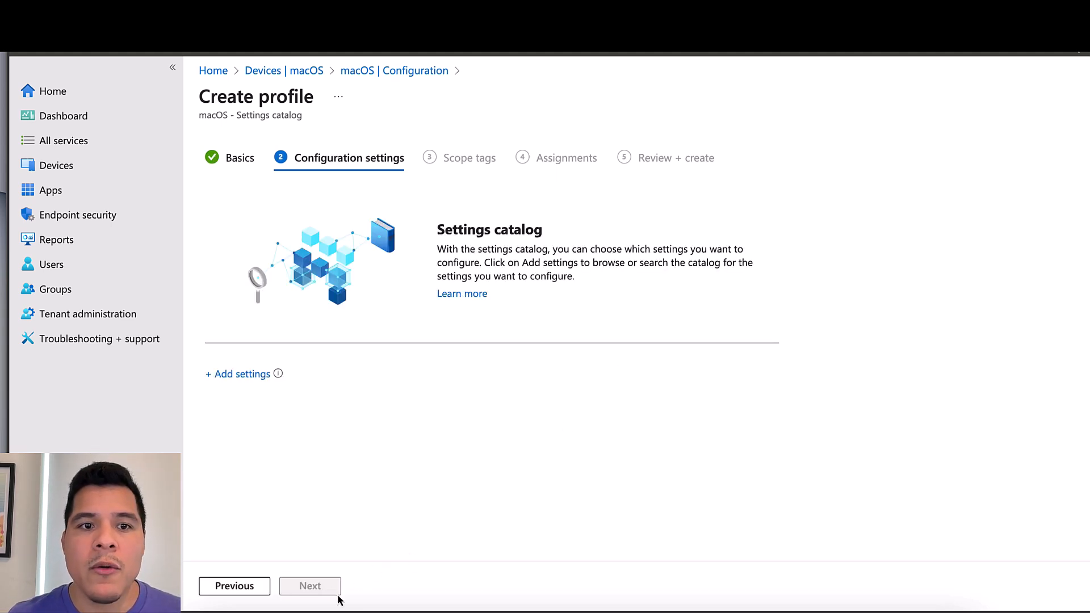
Search 'service management' and add the Managed Login Items Rules setting to the profile
left_click(255, 377)
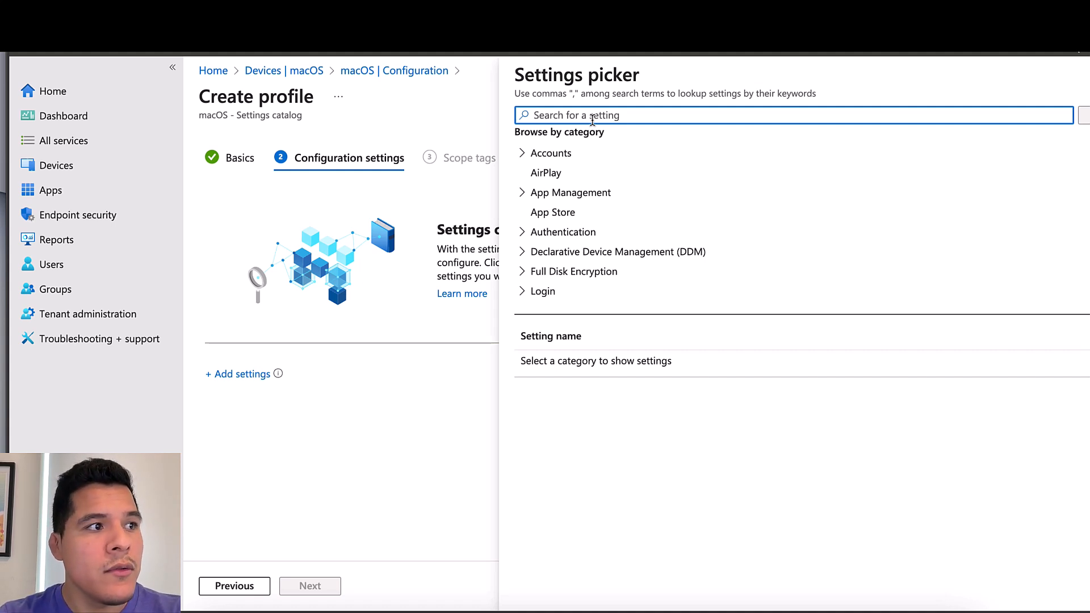
type("service")
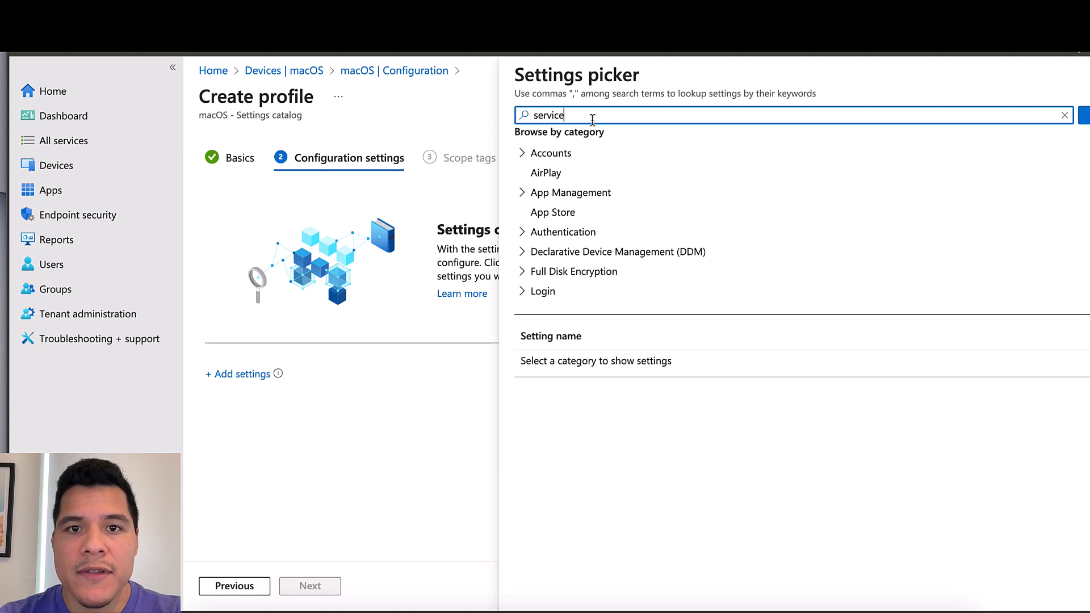
type(" management")
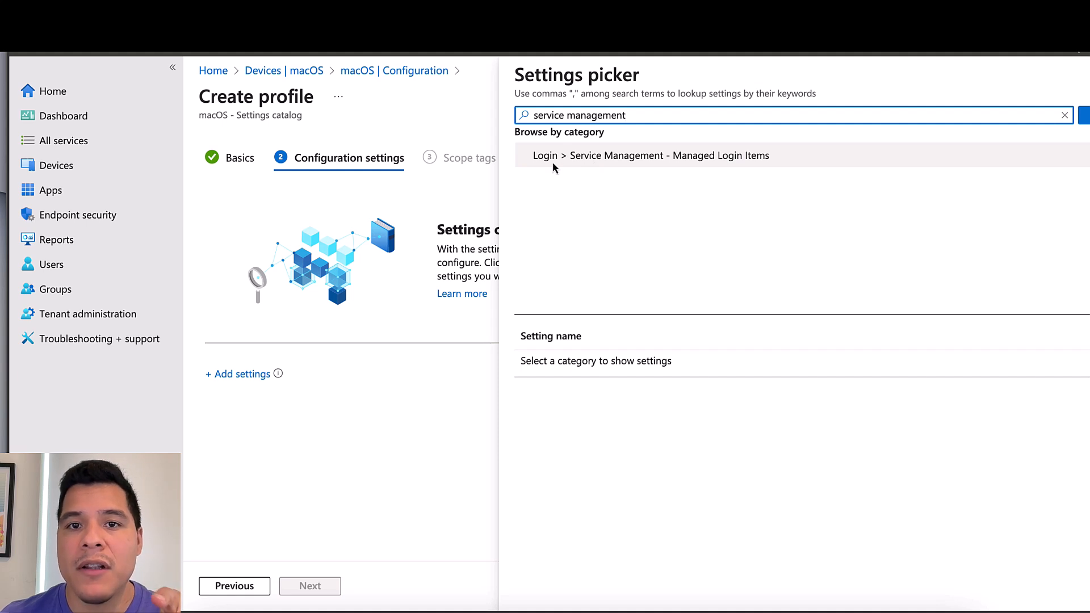
left_click(597, 162)
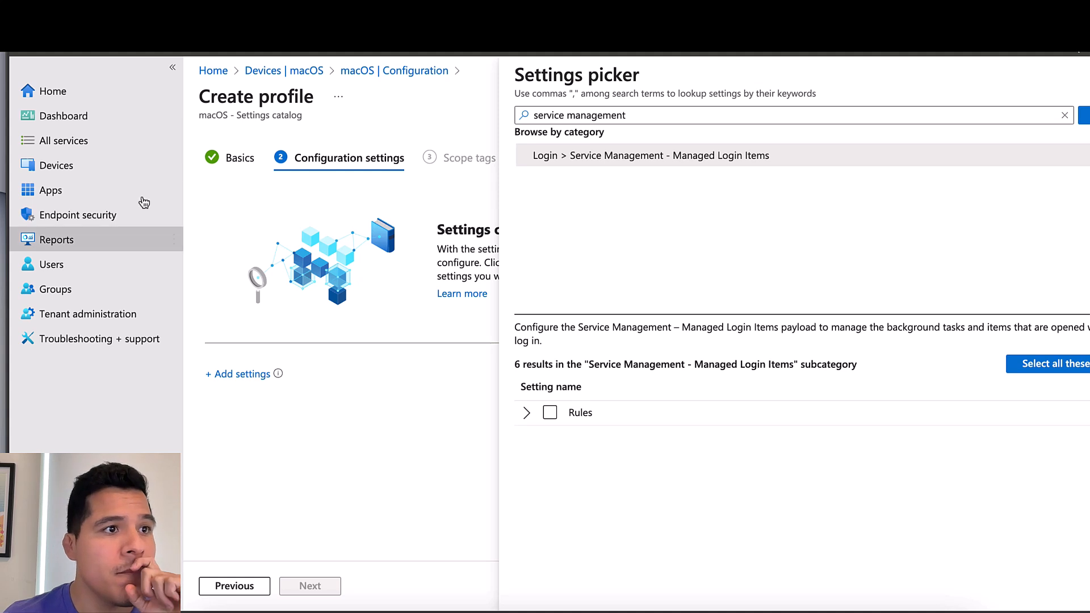
left_click(552, 418)
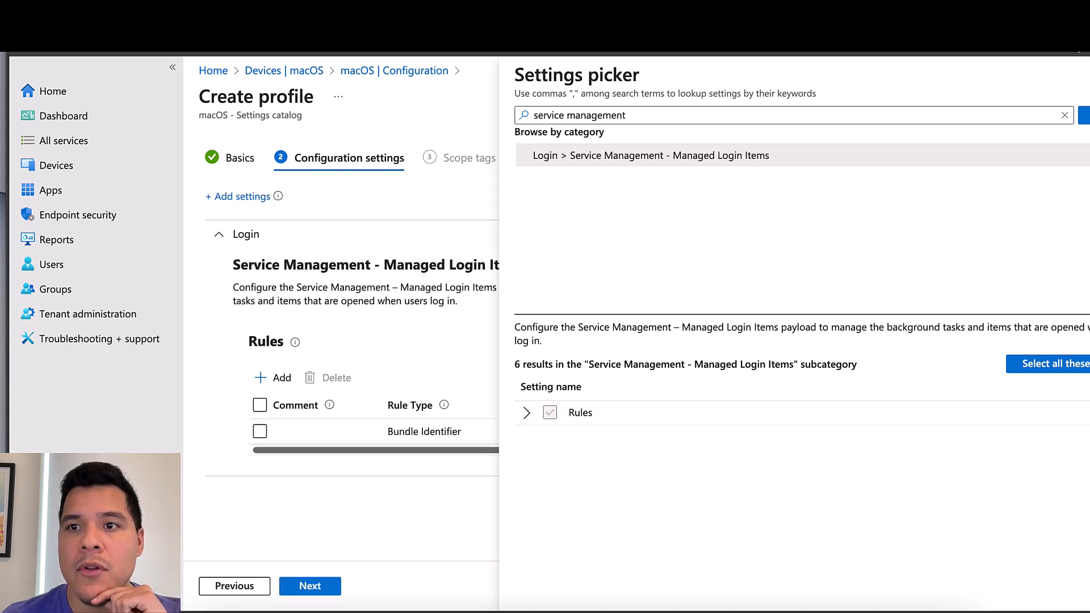
key("Escape")
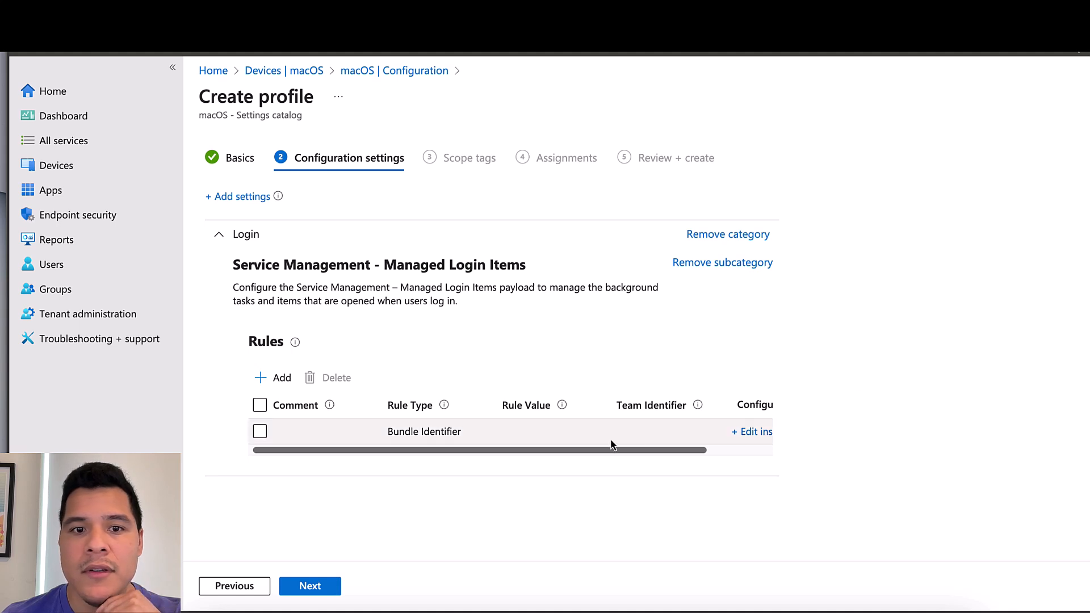
Open the login item rule for editing and scroll the Cisco guide to Managed Login Items
left_click(744, 432)
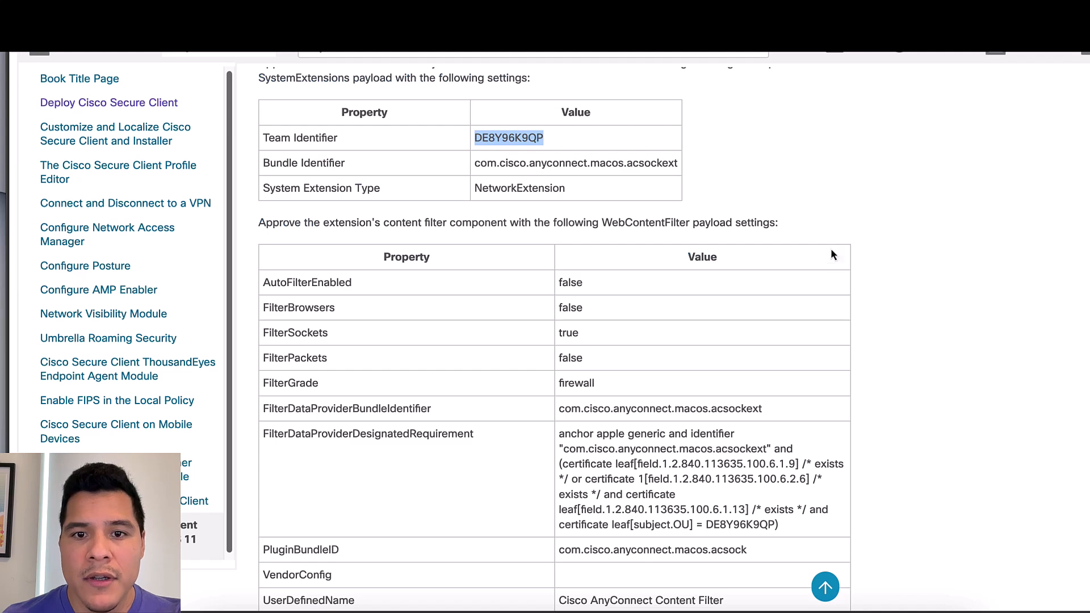
scroll(555, 339, "down", 5)
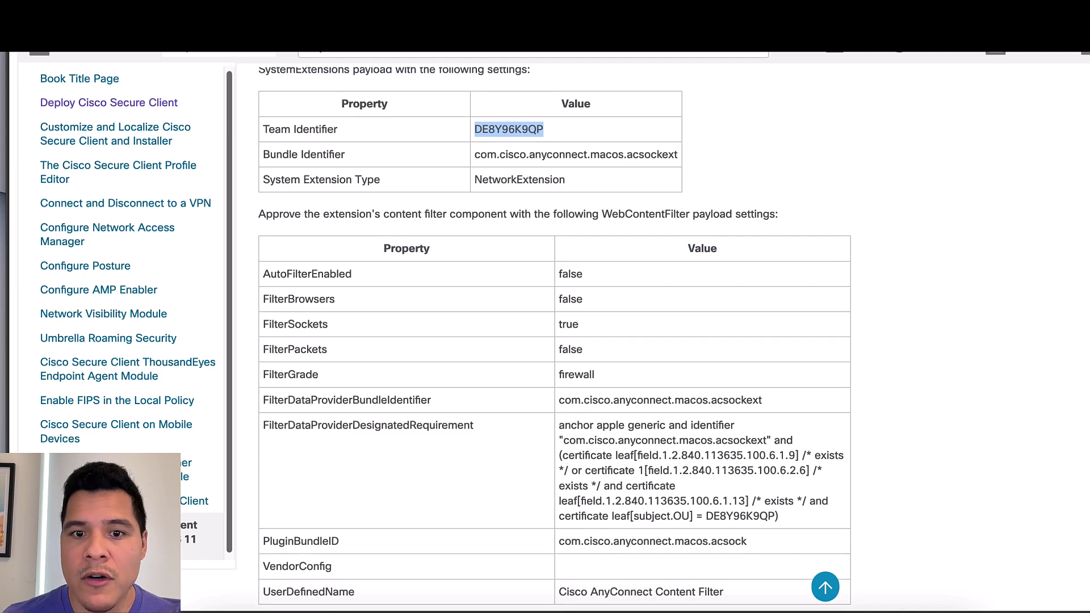
scroll(554, 339, "up", 3)
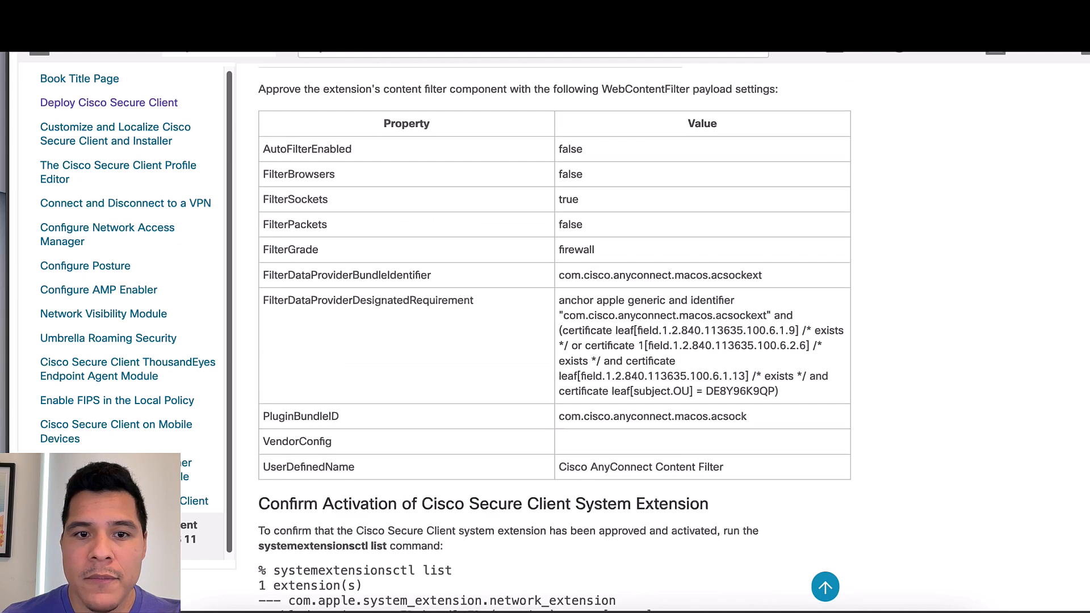
scroll(554, 339, "down", 10)
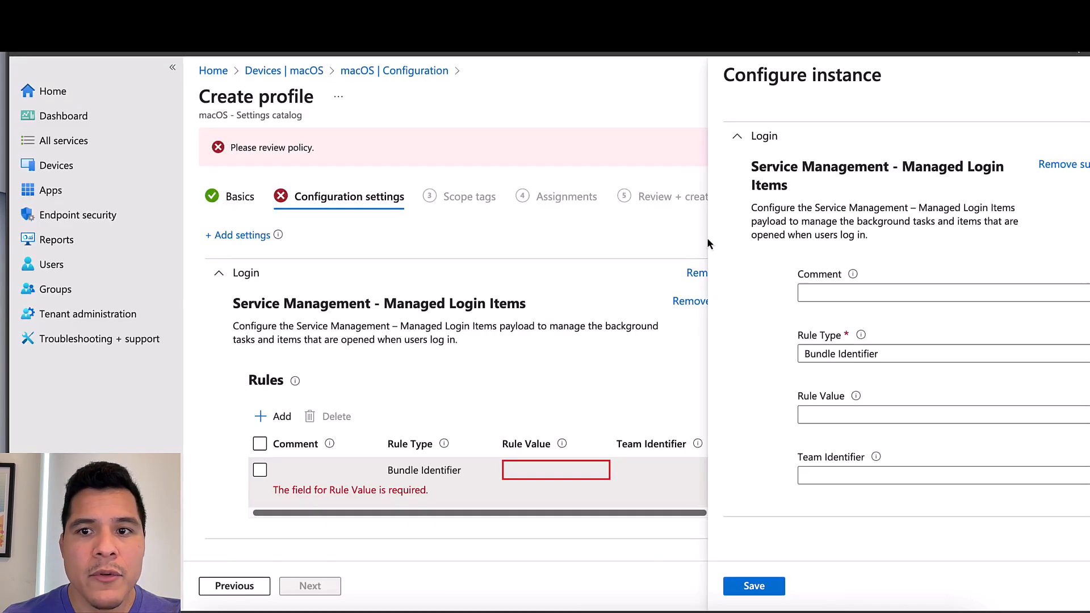
Give the rule the comment 'Cisco Secure Client' and set its Rule Type to Team Identifier
left_click(871, 291)
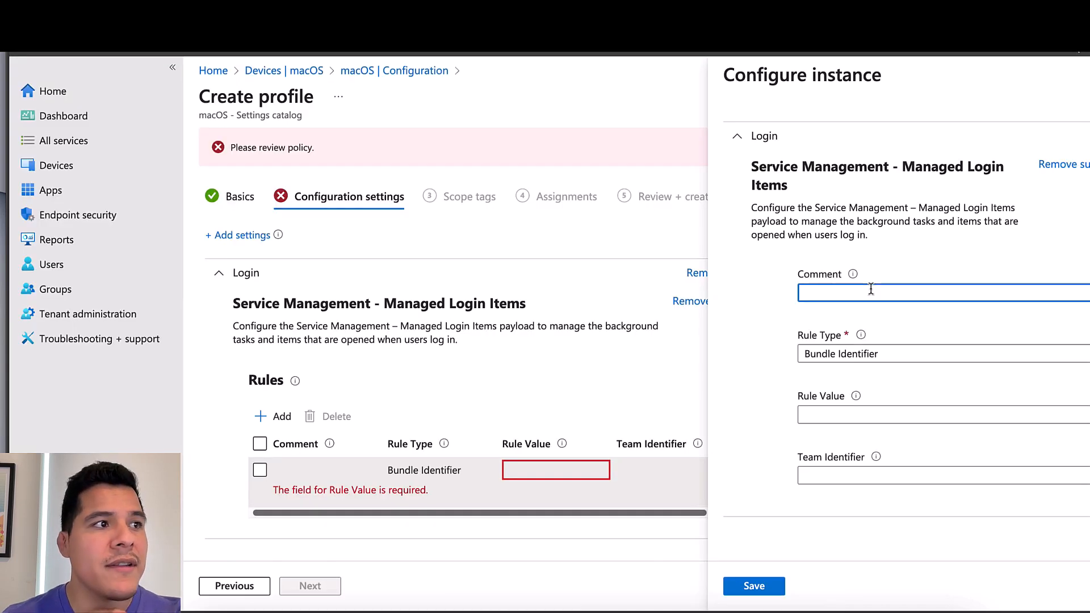
type("Cisco S")
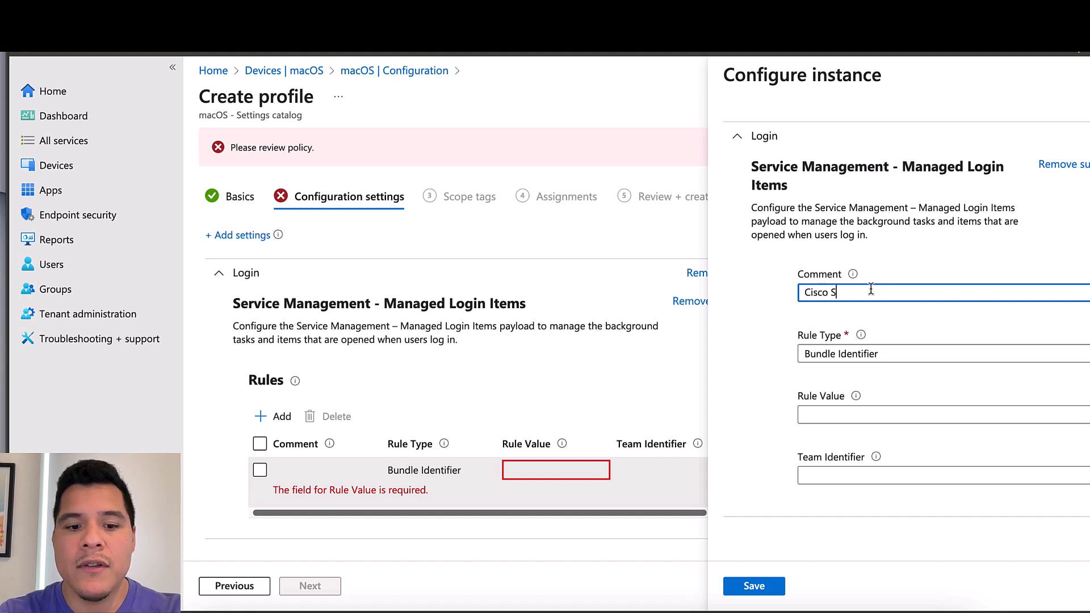
type("ecure Client")
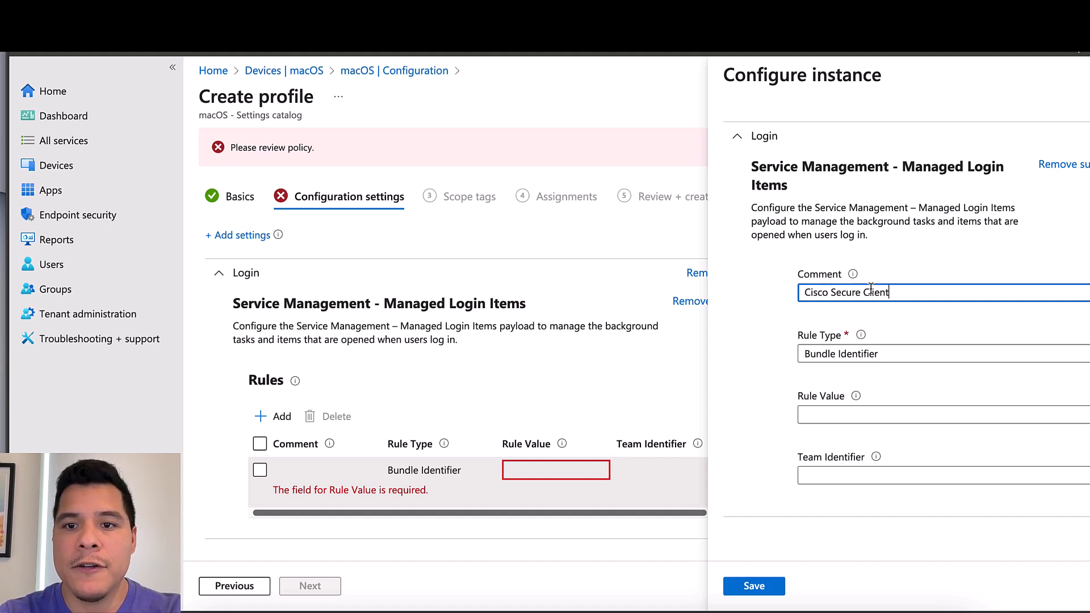
left_click(898, 357)
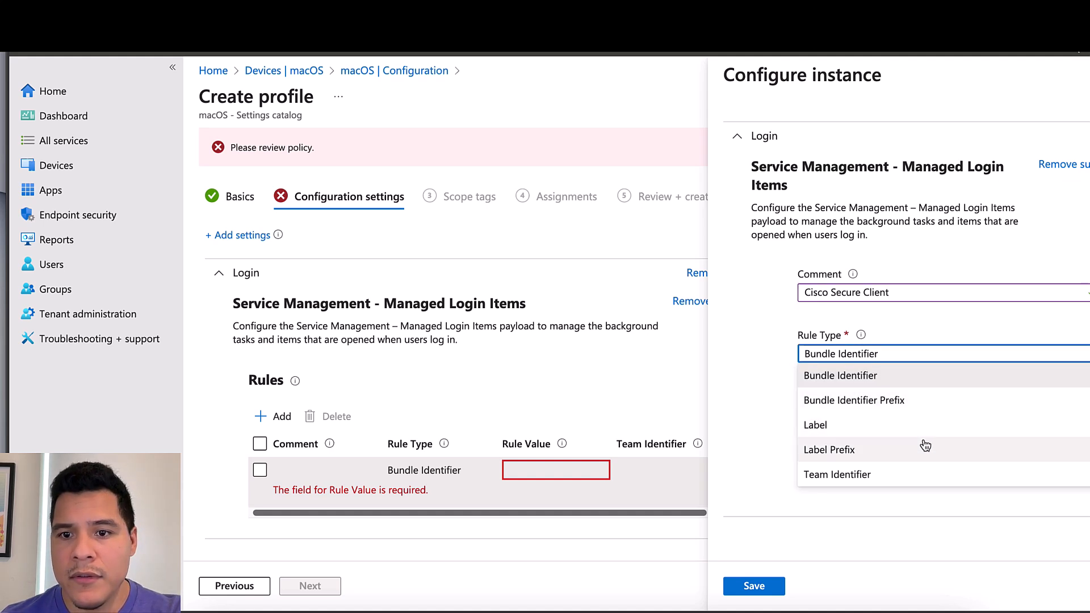
left_click(902, 474)
left_click(903, 419)
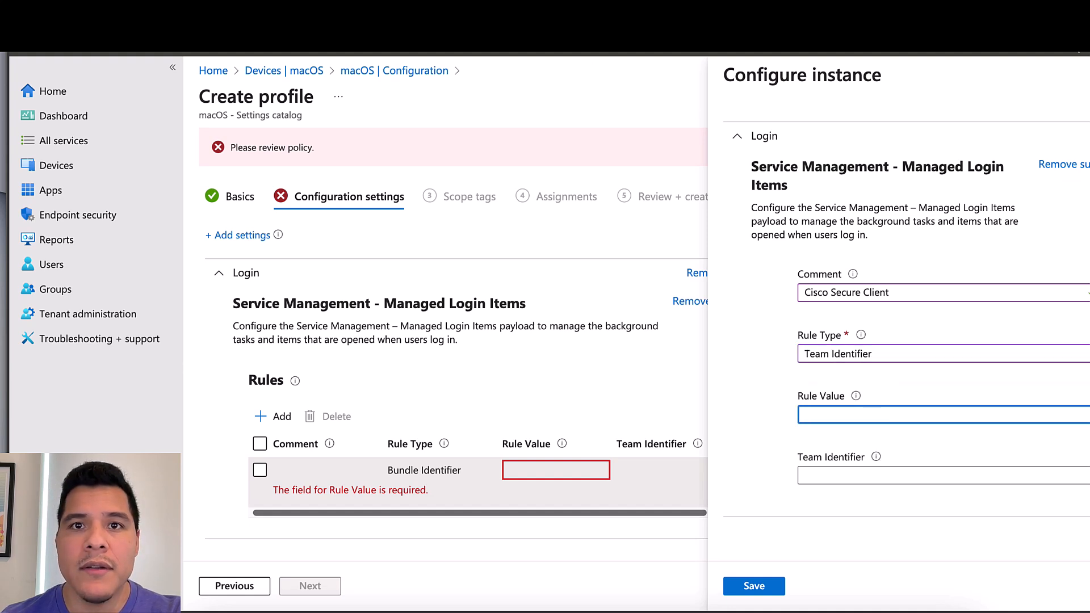
Copy Team Identifier DE8Y96K9QP from the Cisco guide and paste it as the Rule Value
left_click(1088, 475)
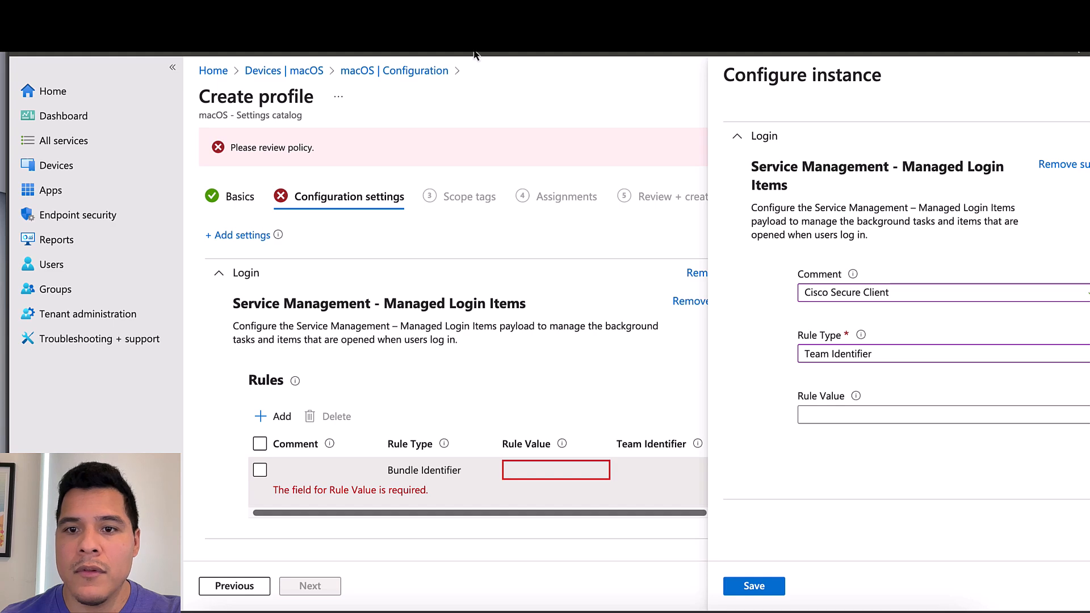
left_click(1079, 48)
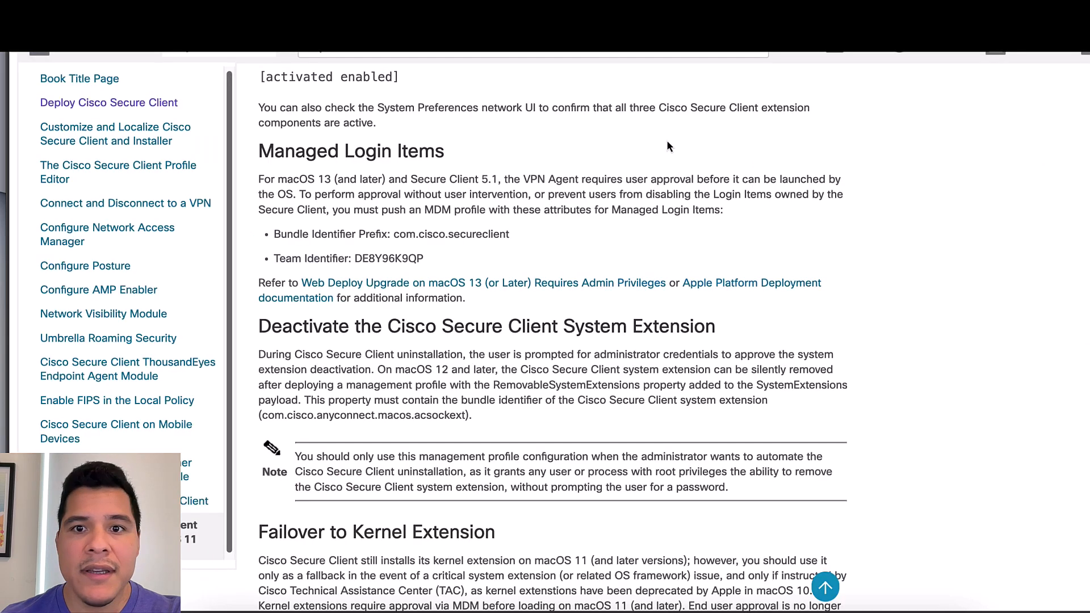
left_click_drag(426, 260, 355, 260)
right_click(357, 259)
left_click(404, 281)
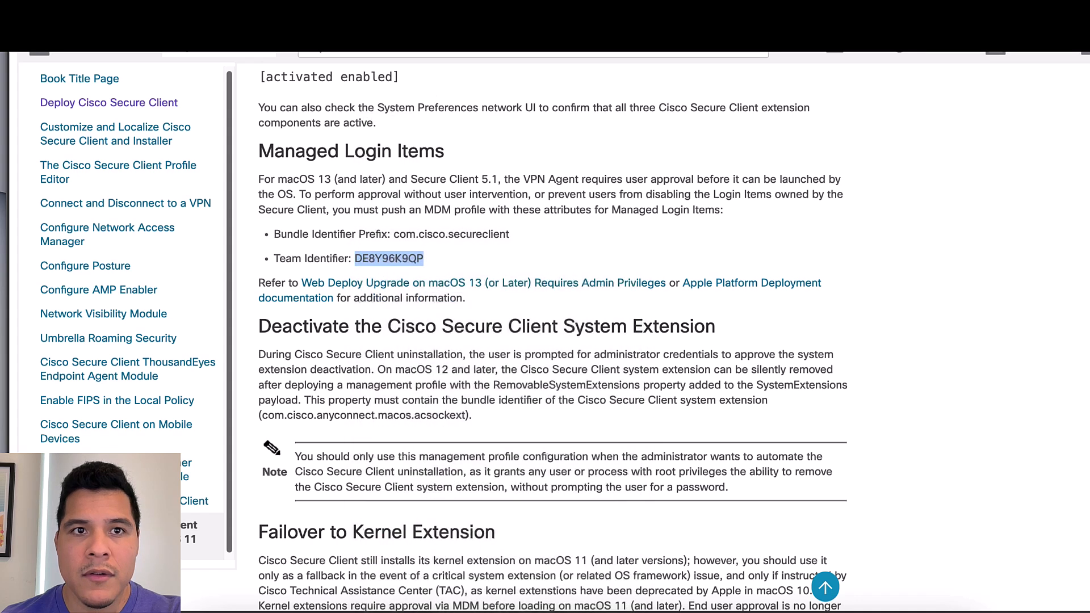
left_click(398, 30)
right_click(867, 415)
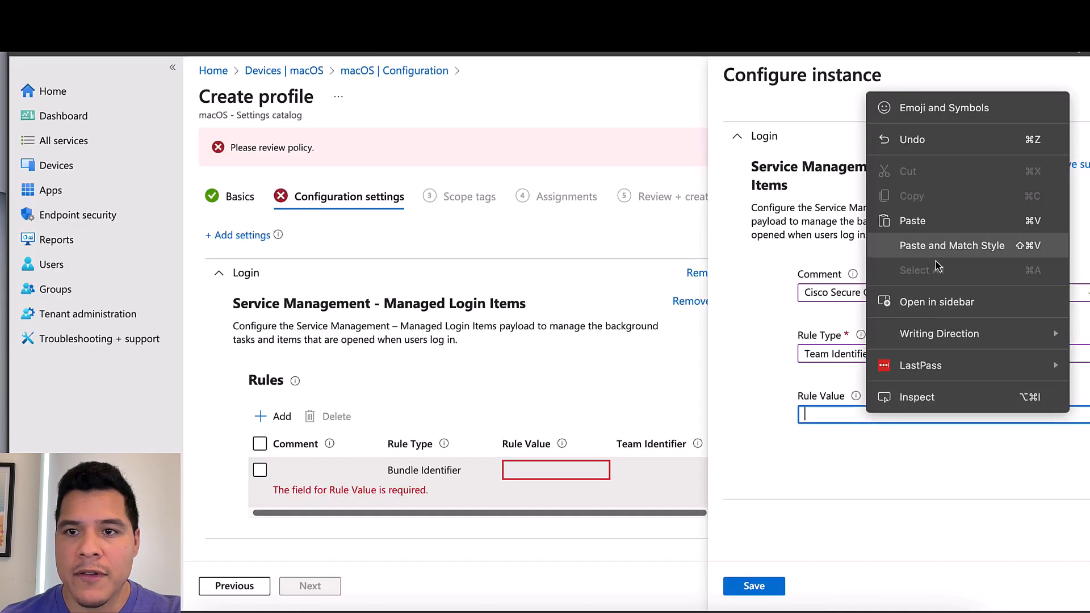
left_click(932, 227)
left_click(775, 587)
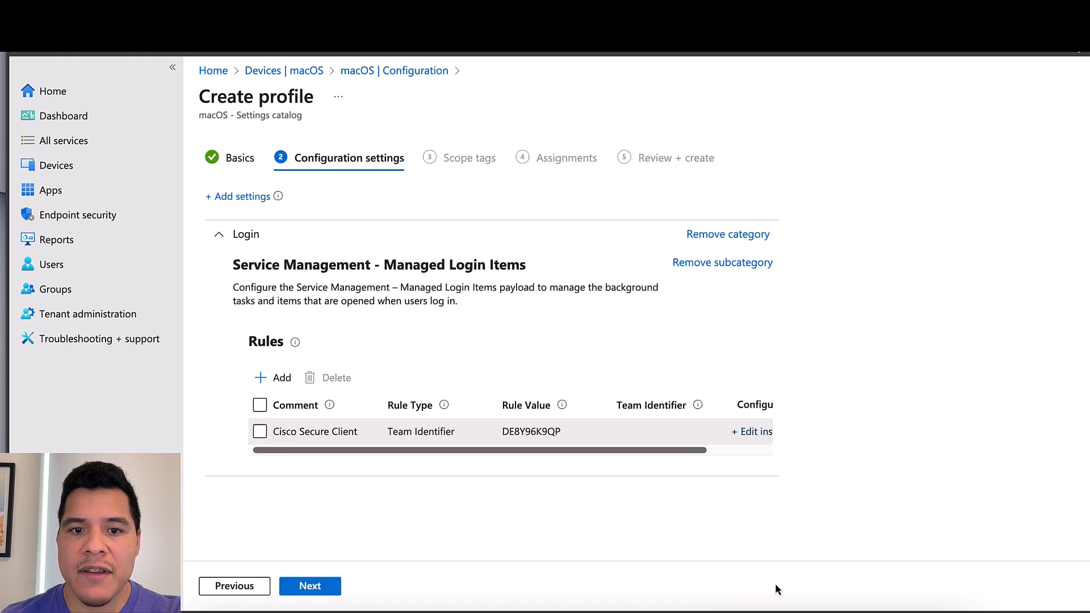
left_click(728, 435)
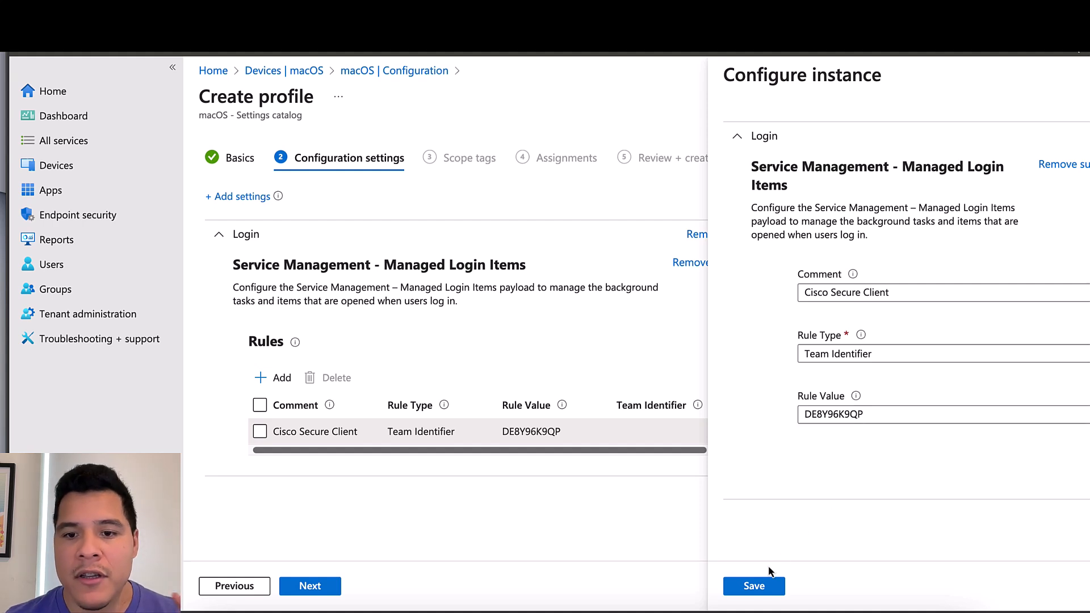
left_click(754, 585)
Assign the profile to the macOS Pilot Users group, found by searching 'macos pilot'
left_click(311, 586)
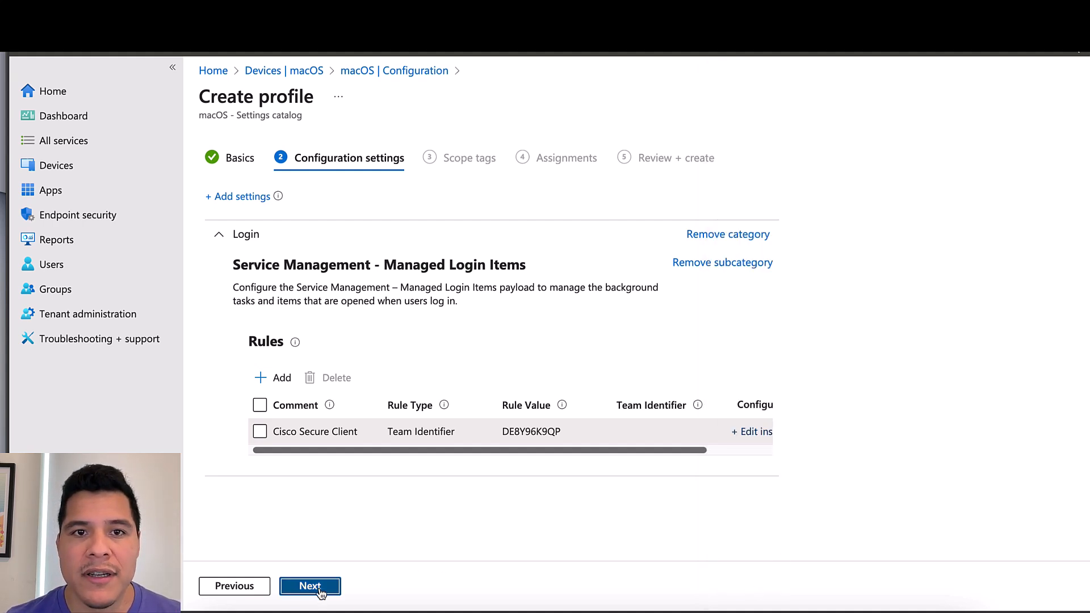
left_click(311, 586)
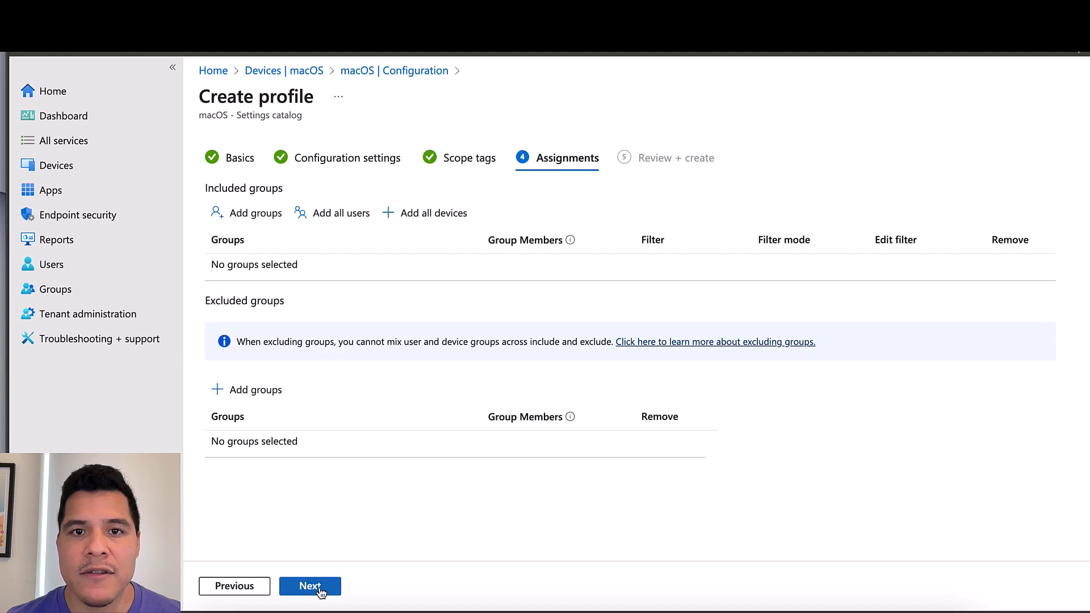
left_click(269, 214)
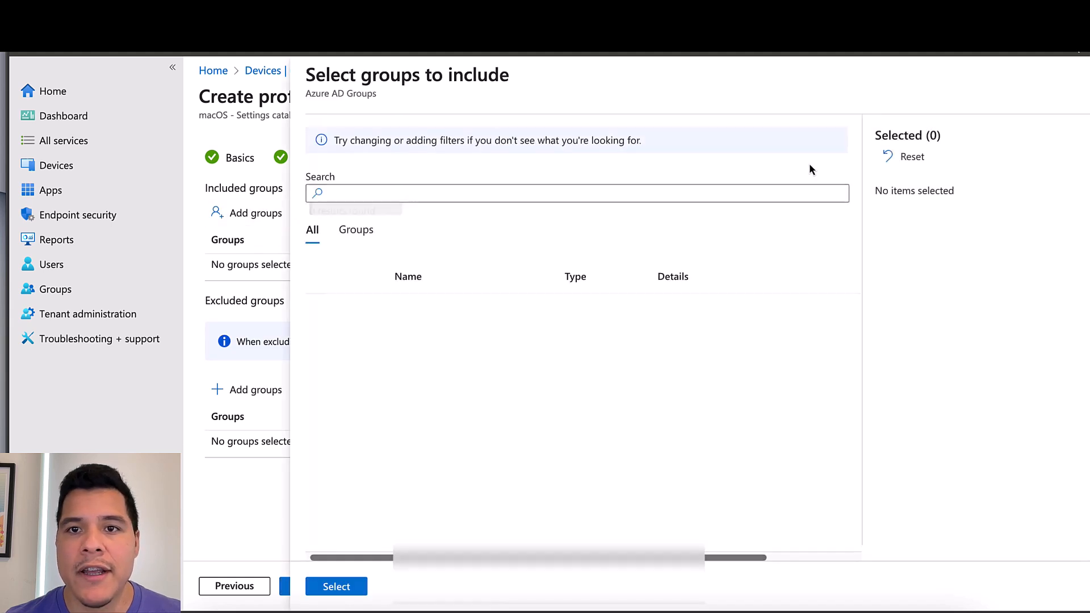
left_click(740, 197)
type("macos")
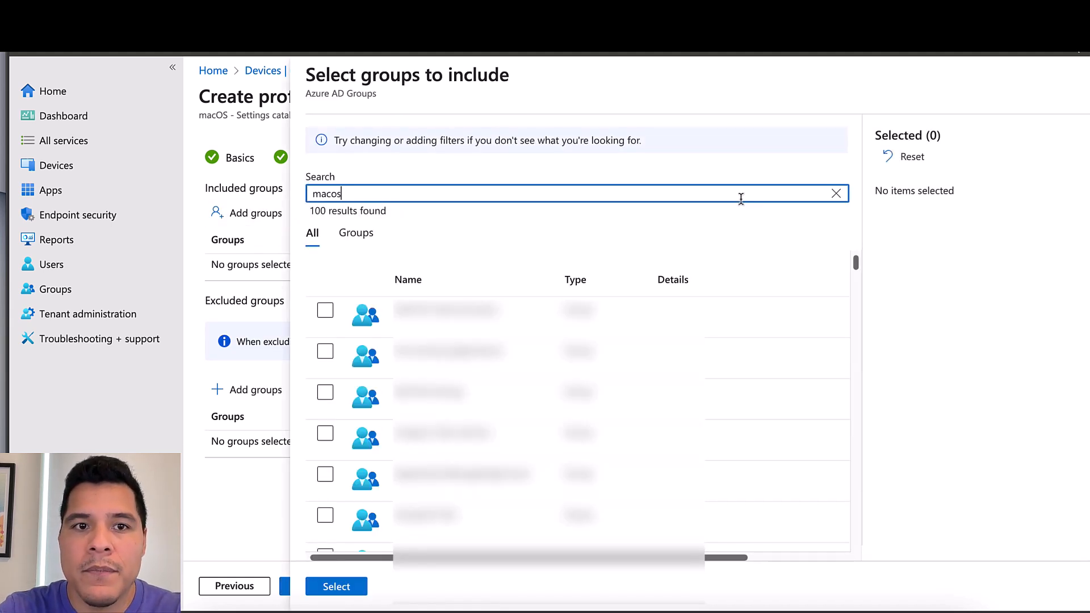
type(" pilot")
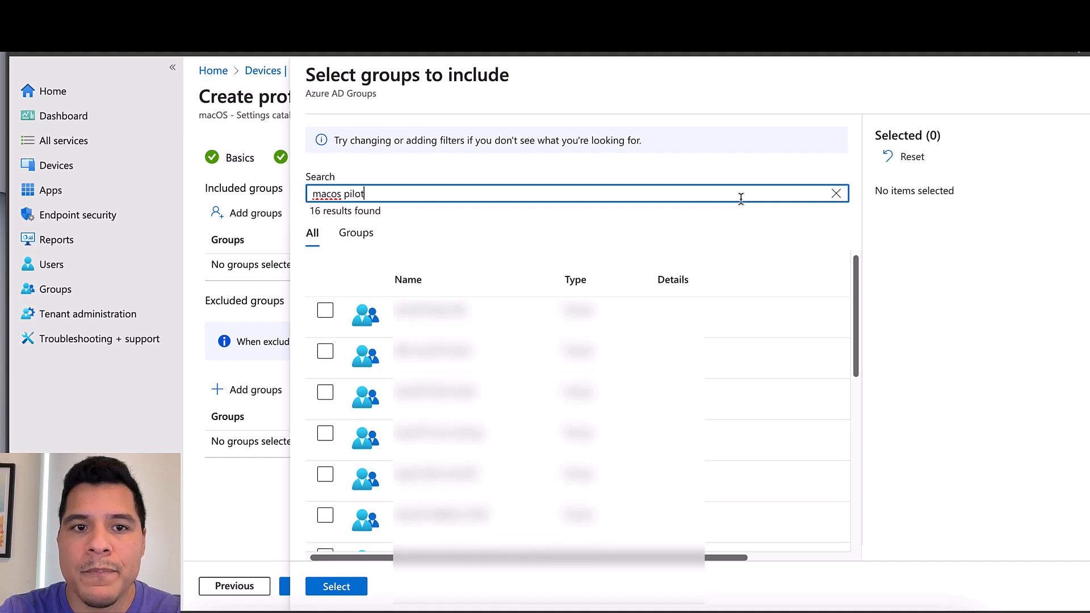
left_click(488, 324)
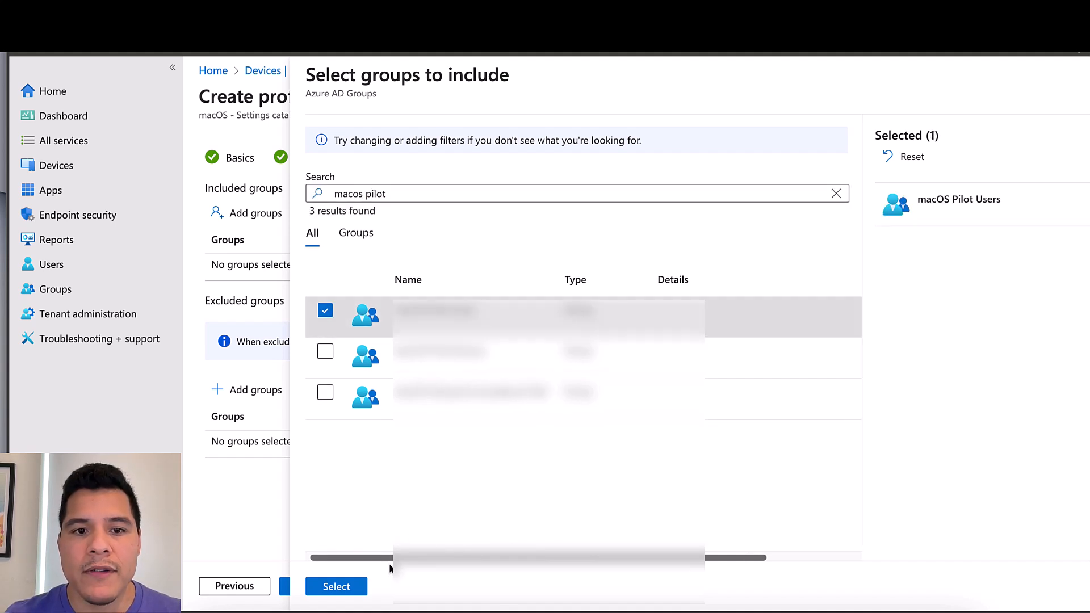
left_click(362, 593)
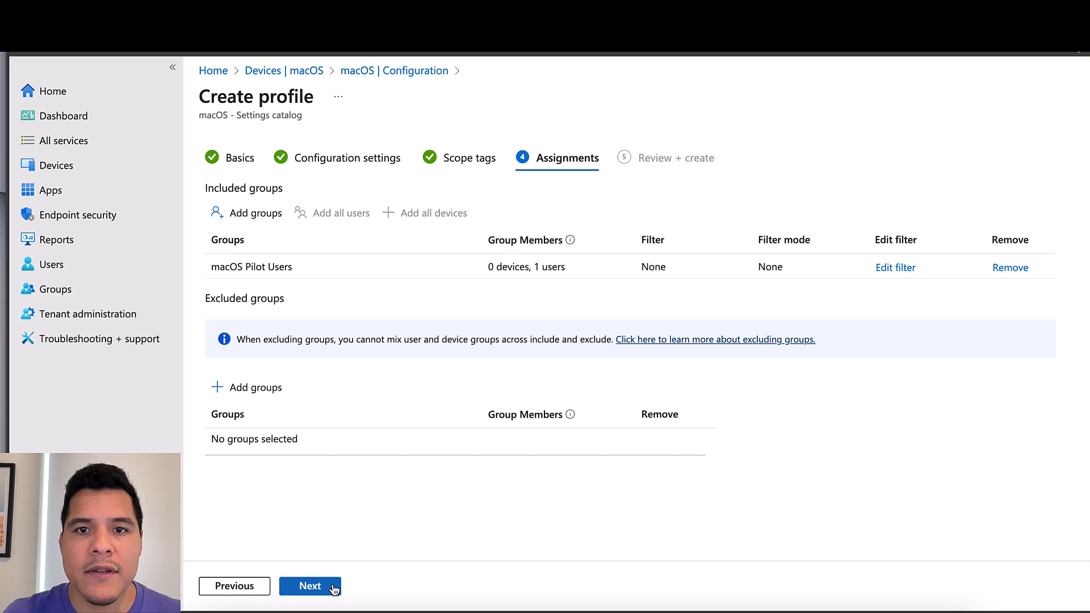
Review and create the Cisco VPN - ManagedLoginItems profile
left_click(328, 587)
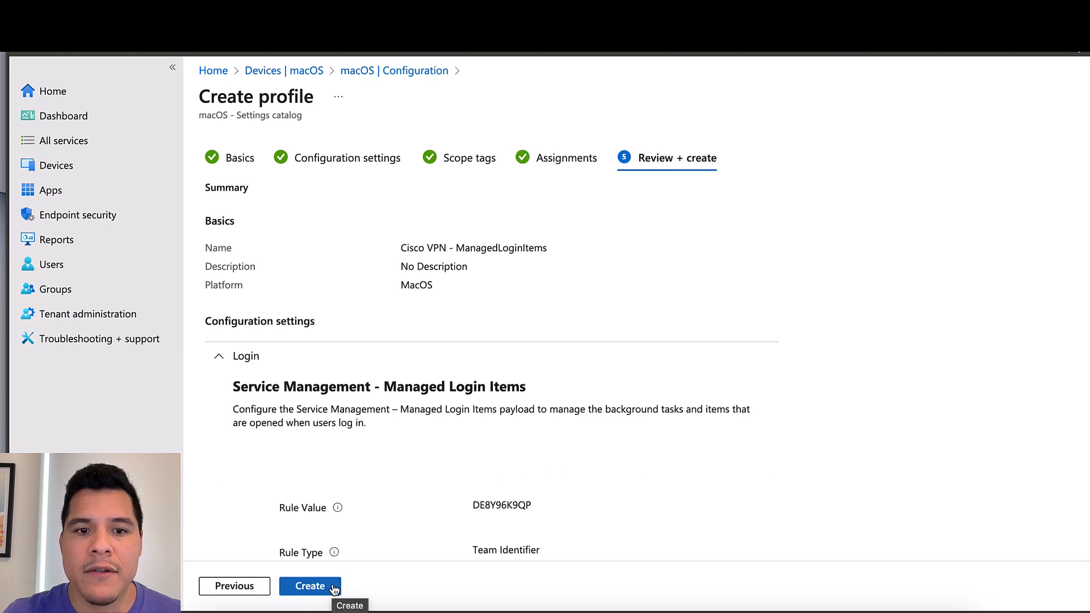
left_click(333, 587)
left_click(470, 199)
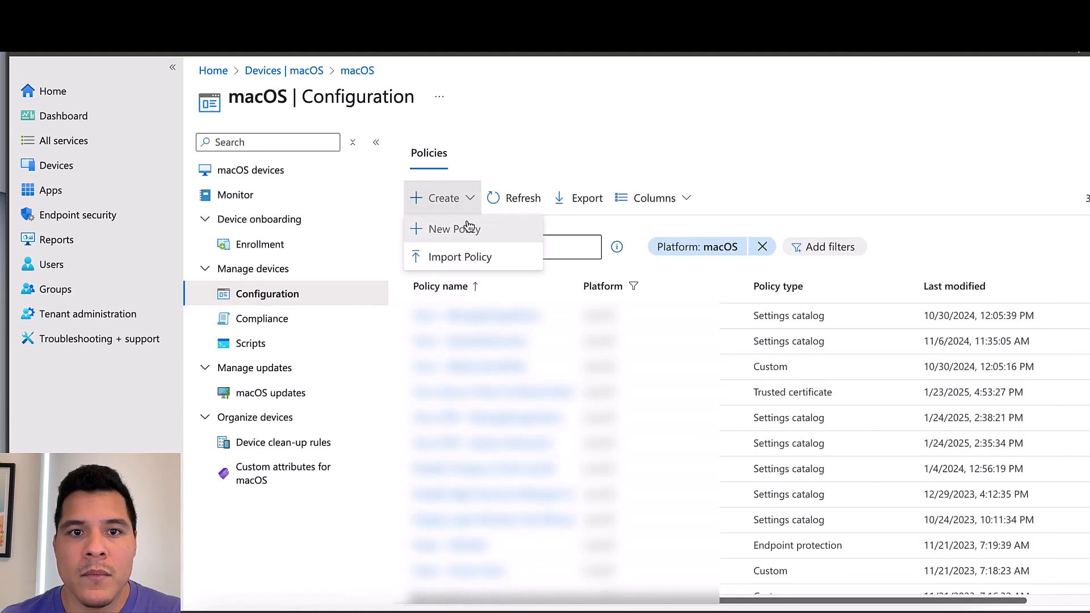
Start a new macOS policy with Templates as the profile type
left_click(468, 227)
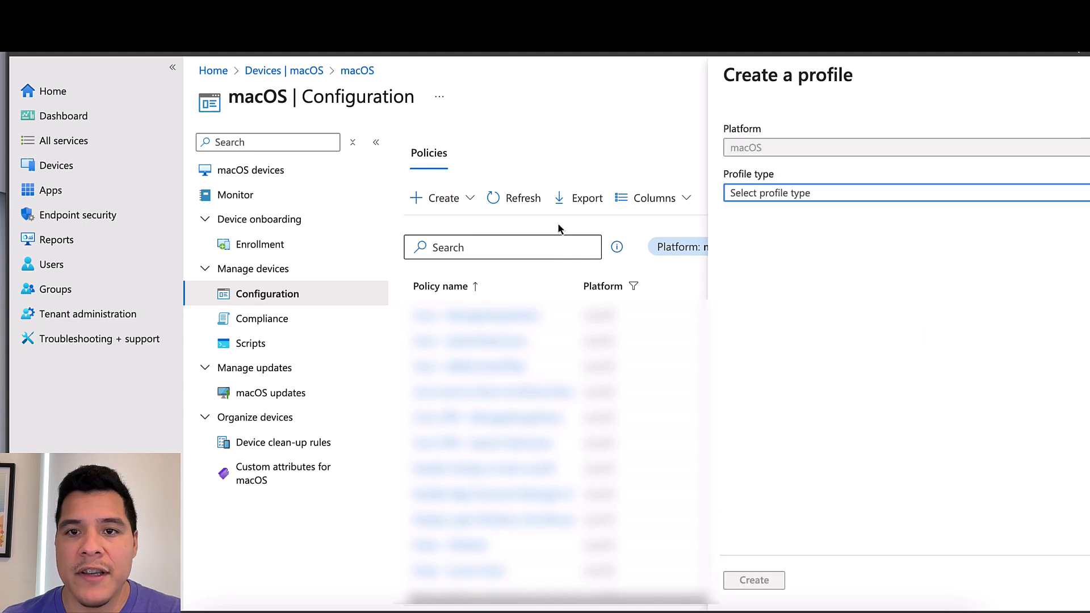
left_click(775, 195)
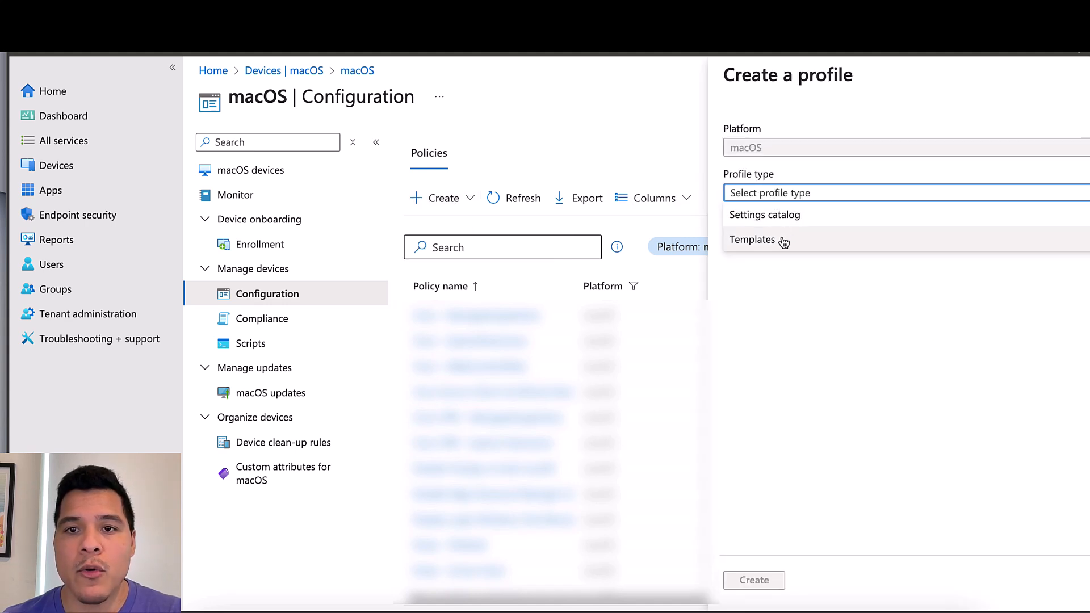
left_click(783, 242)
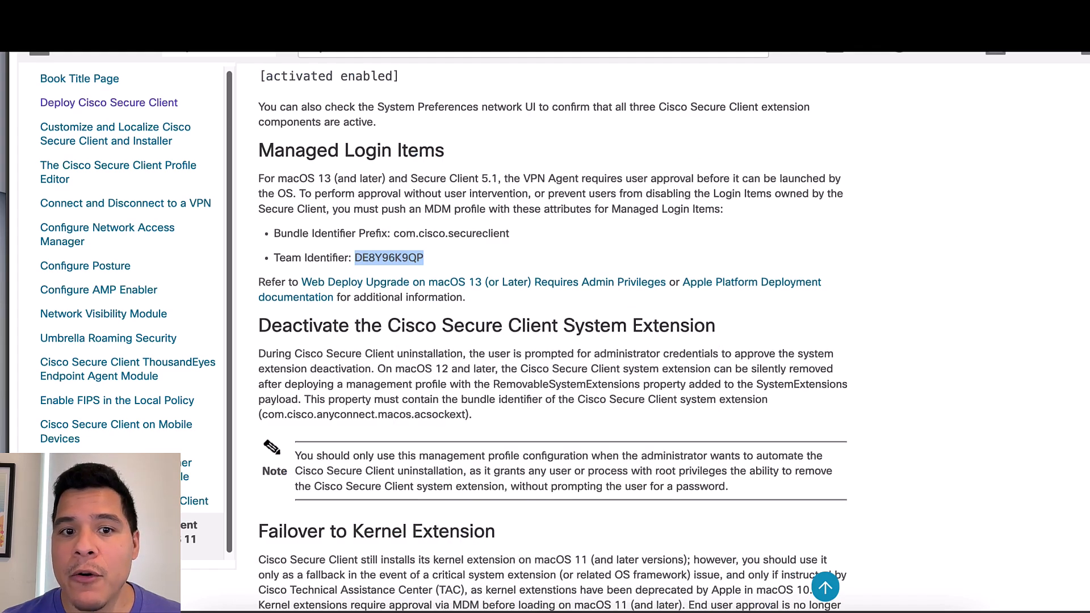
Copy the full Sample MDM Configuration Profile XML, through </plist>, from the Cisco guide
scroll(554, 339, "down", 20)
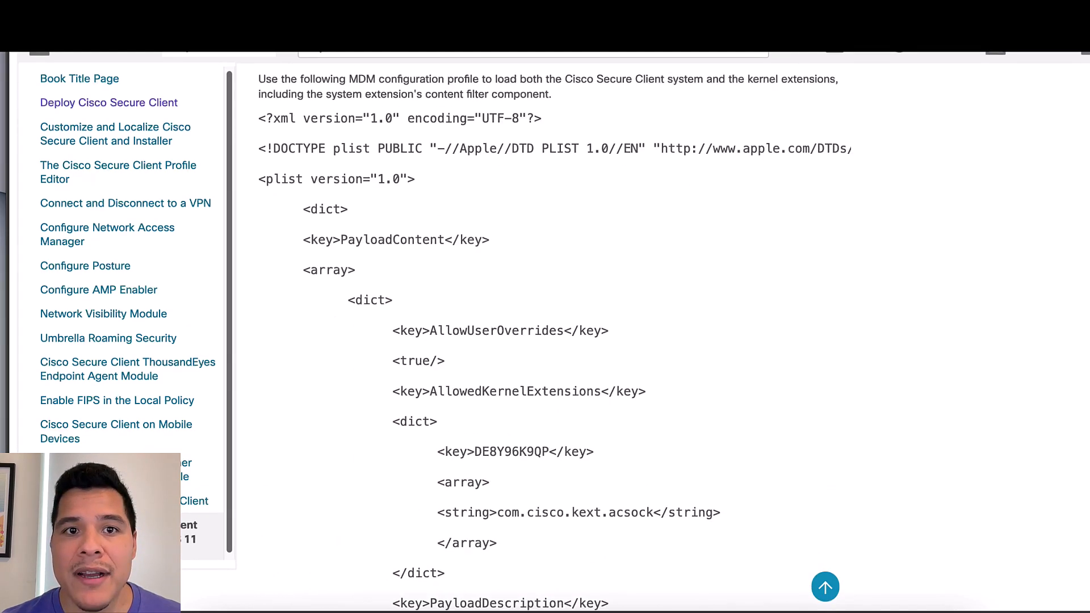
scroll(553, 339, "up", 1)
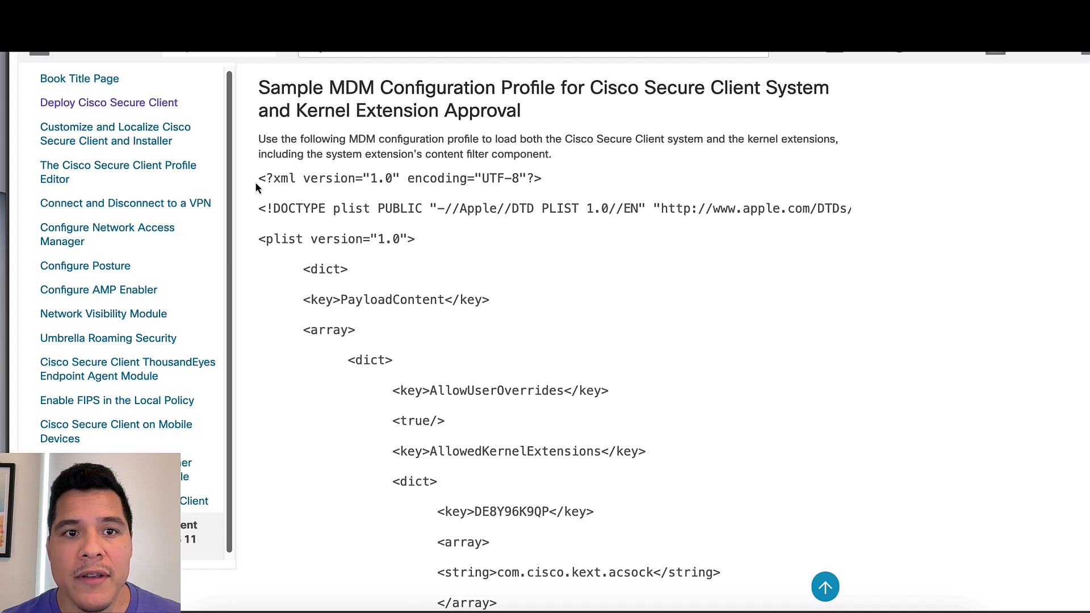
left_click_drag(258, 179, 599, 415)
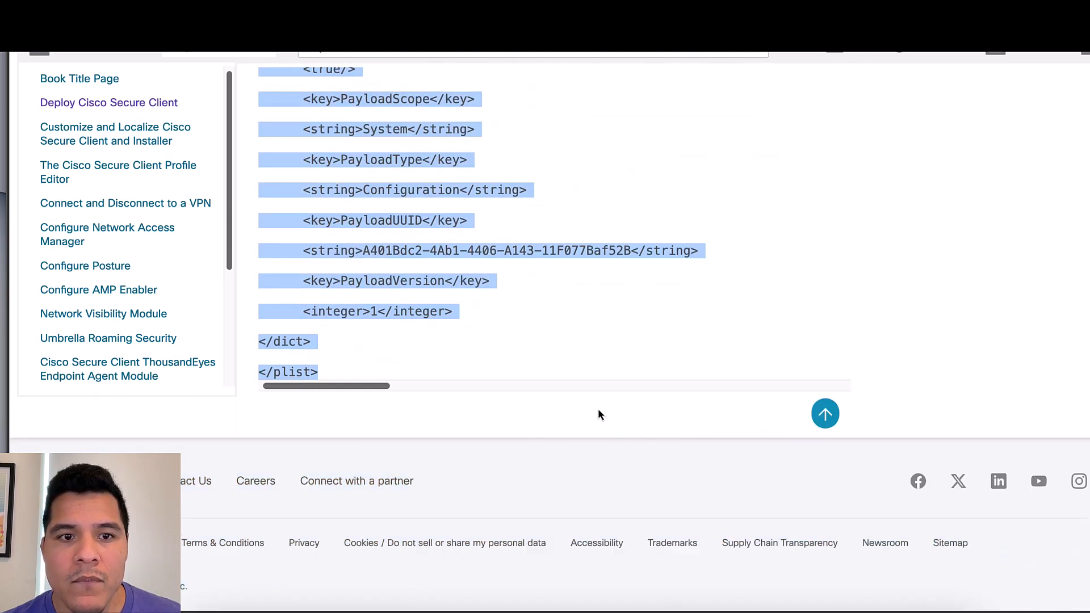
left_click_drag(583, 377, 584, 377)
right_click(399, 252)
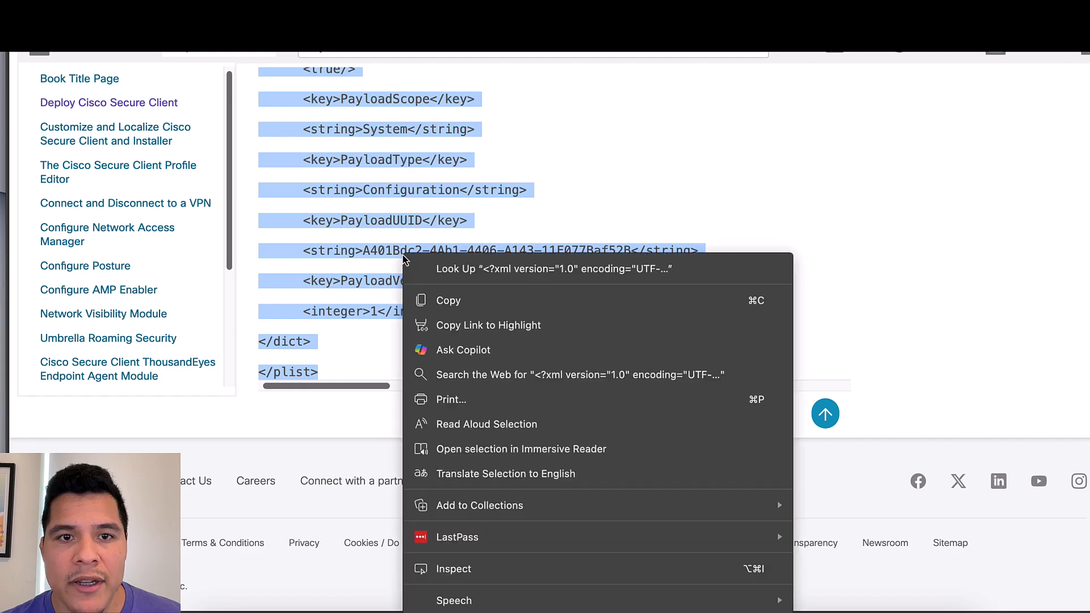
left_click(457, 306)
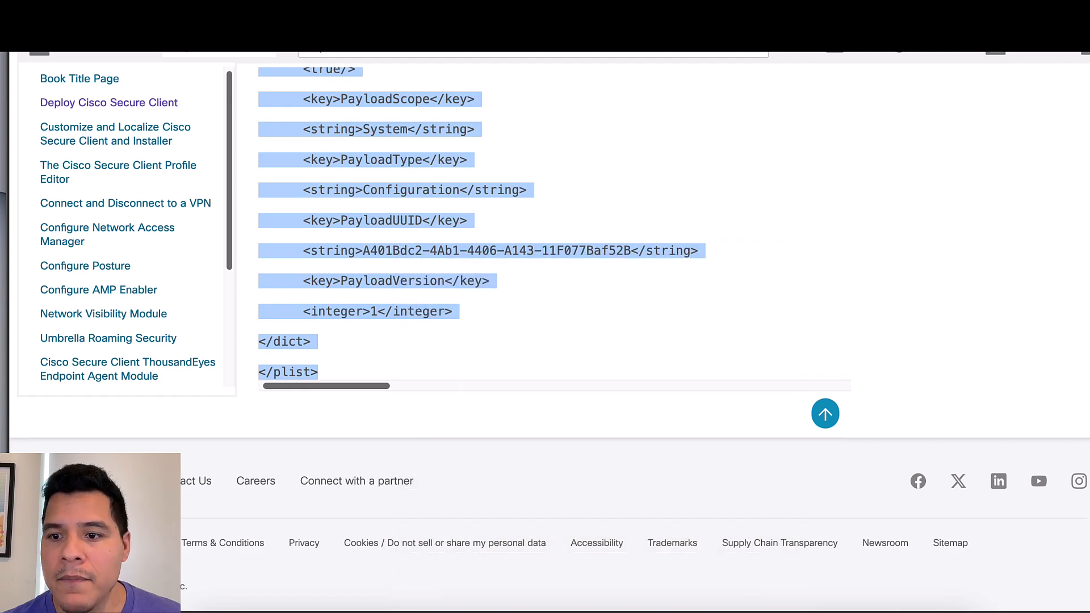
scroll(554, 341, "up", 20)
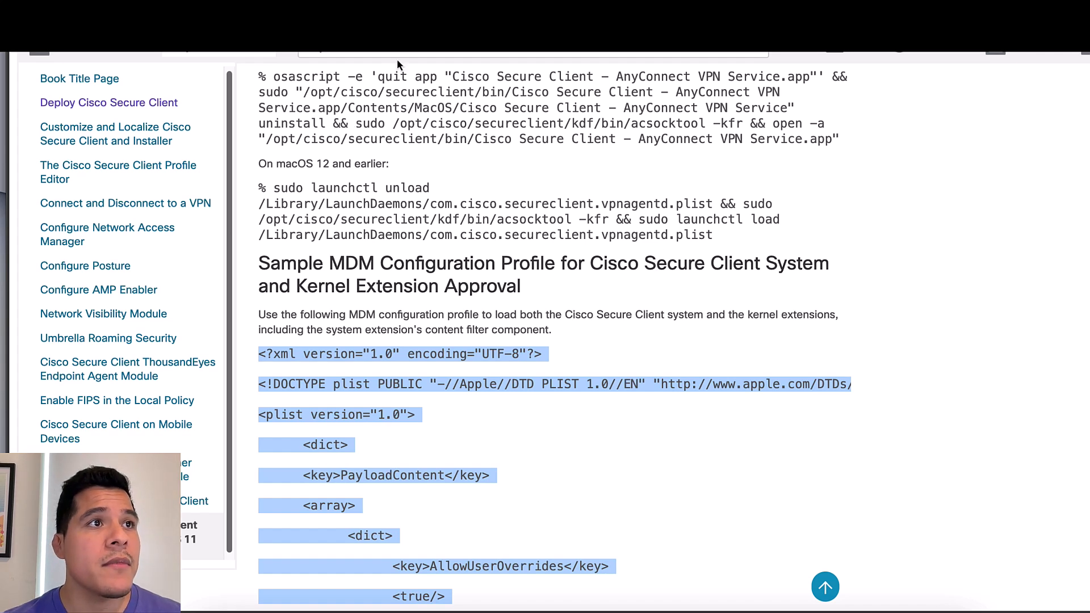
Launch BBEdit via Spotlight and paste the copied XML into a new document
key("super+space")
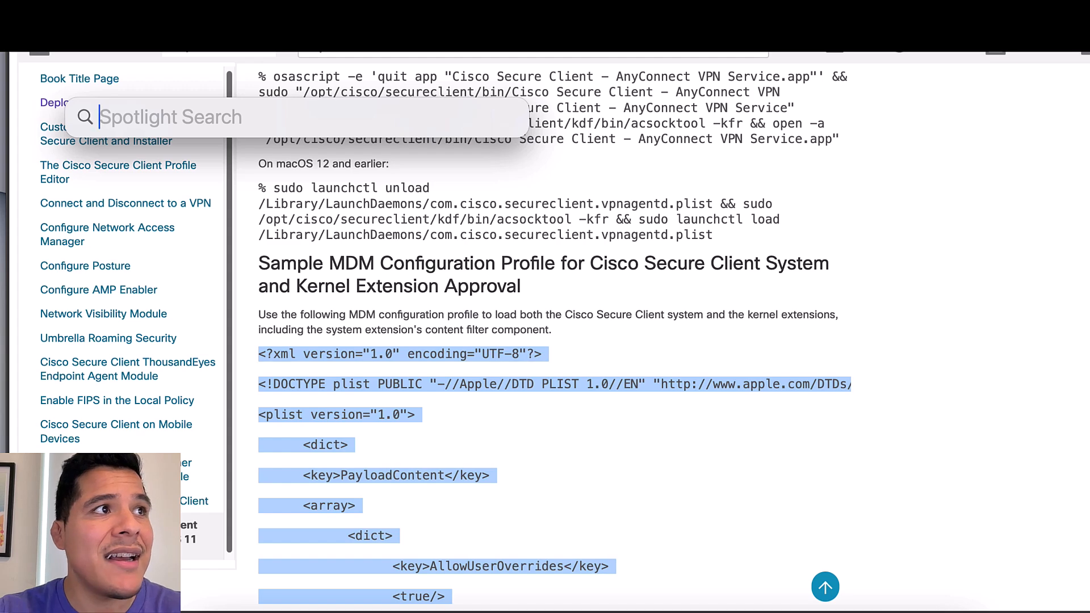
type("bbedit")
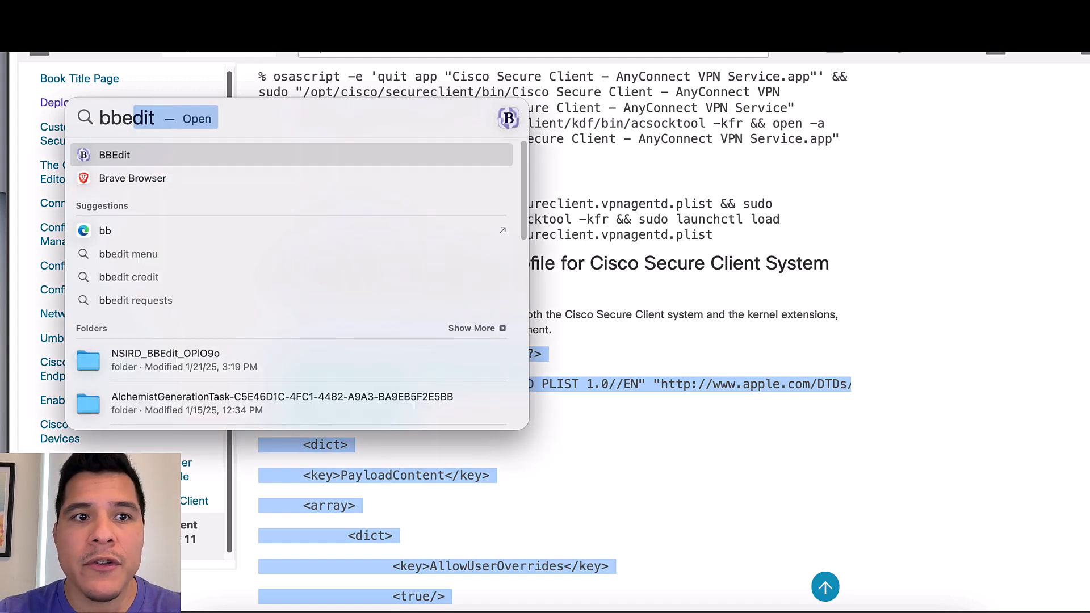
key("Return")
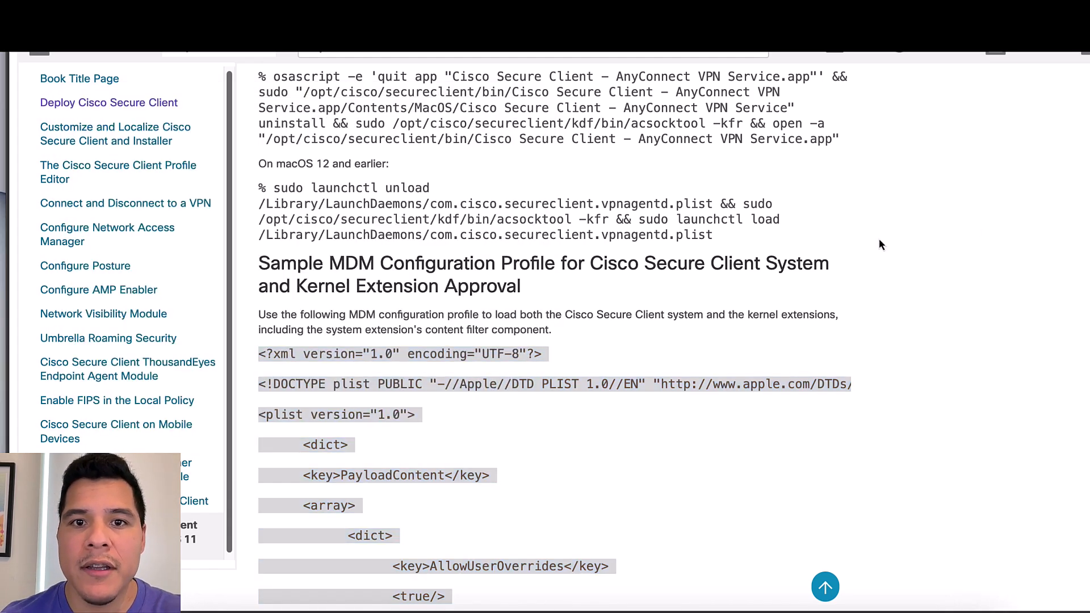
right_click(351, 54)
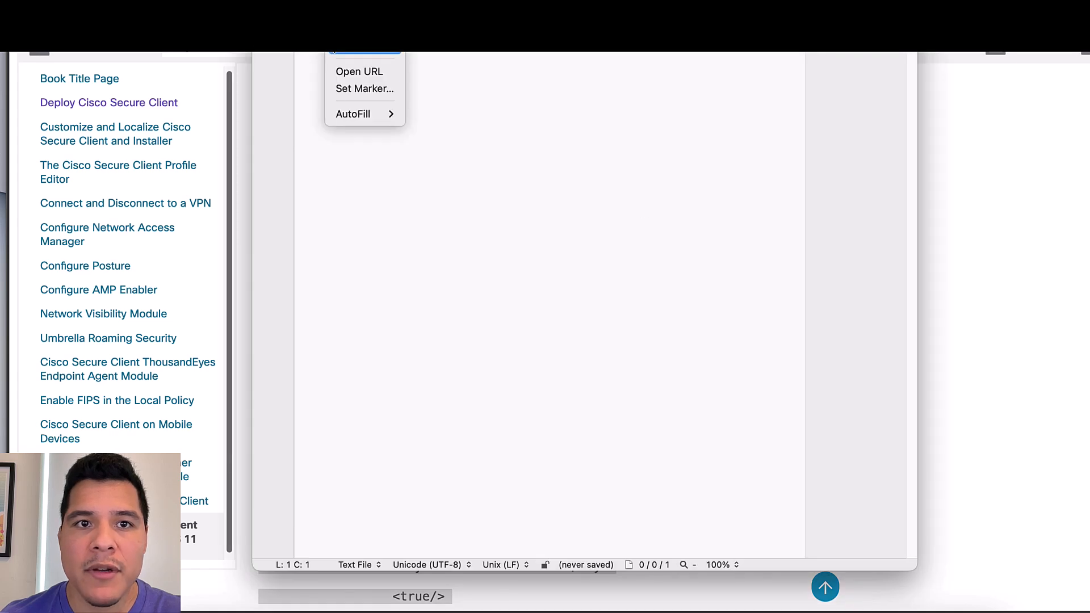
left_click(351, 52)
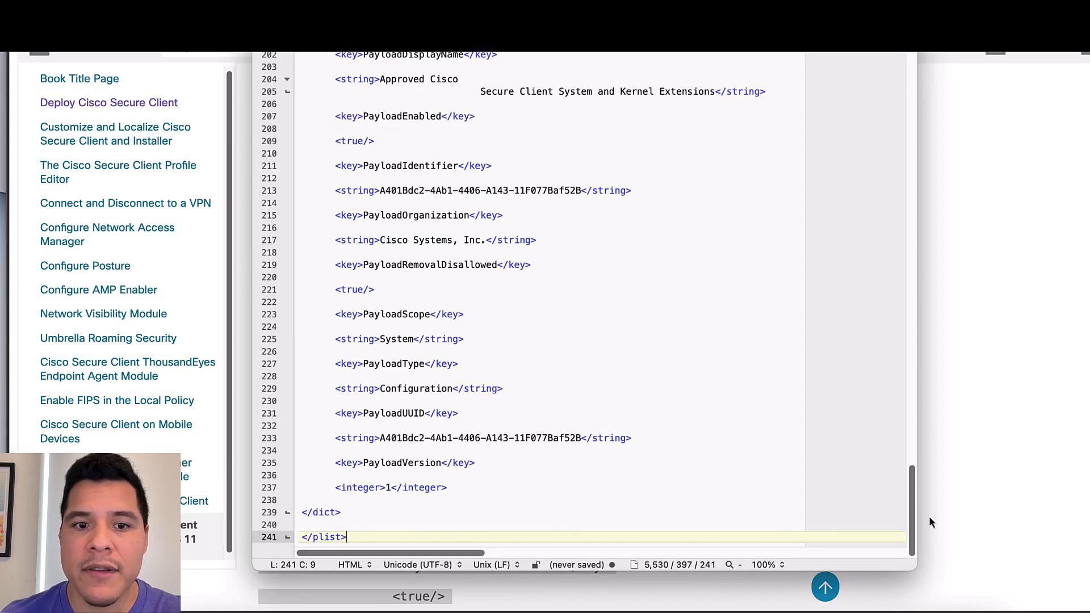
left_click_drag(909, 522, 944, 48)
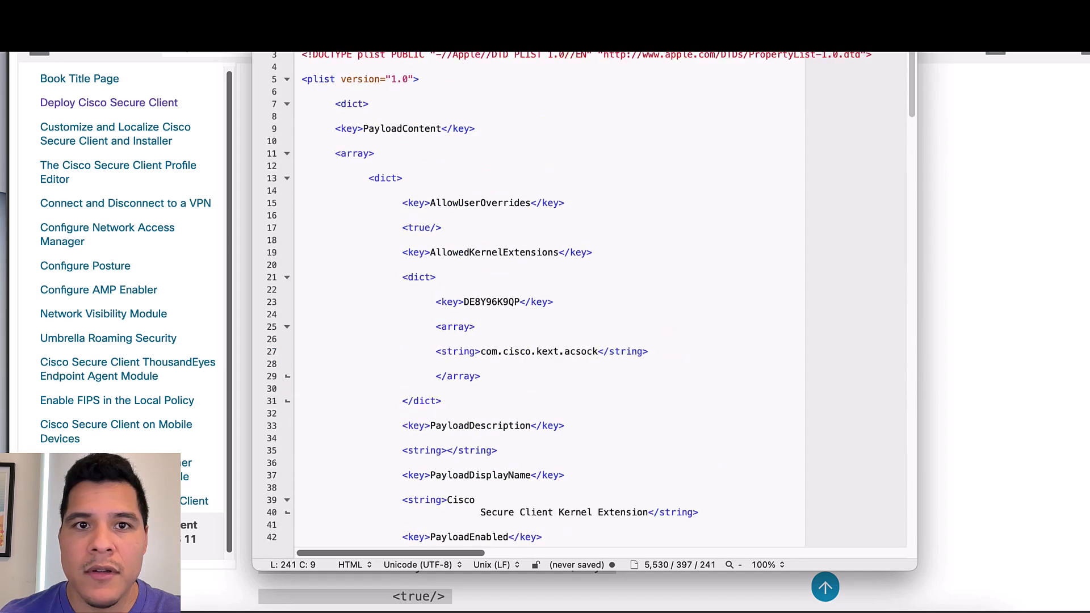
Open Save As for the new document, ready to enter a file name
left_click(94, 6)
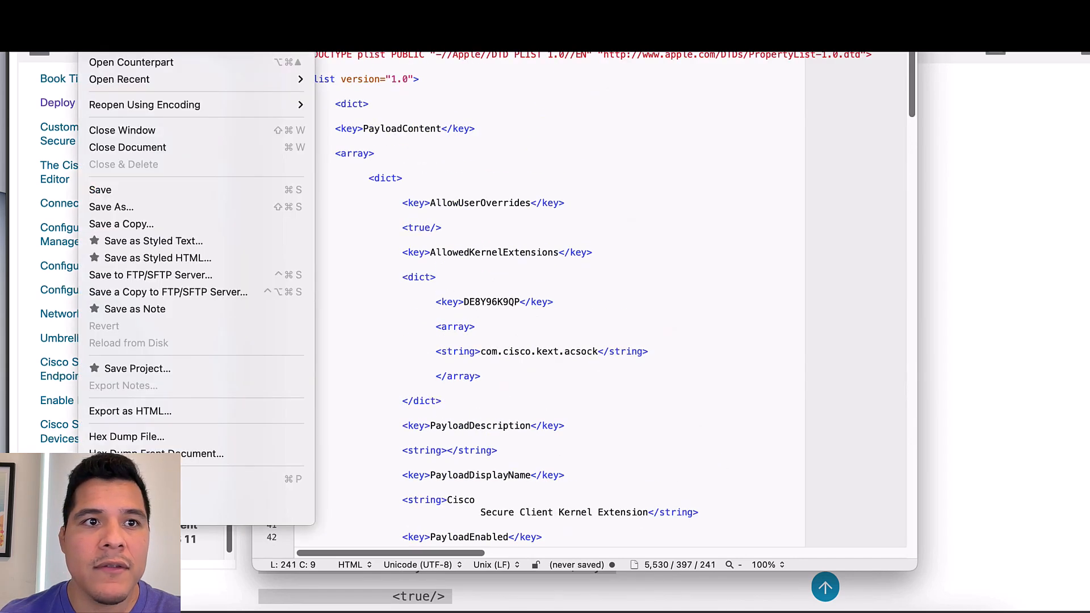
left_click(136, 207)
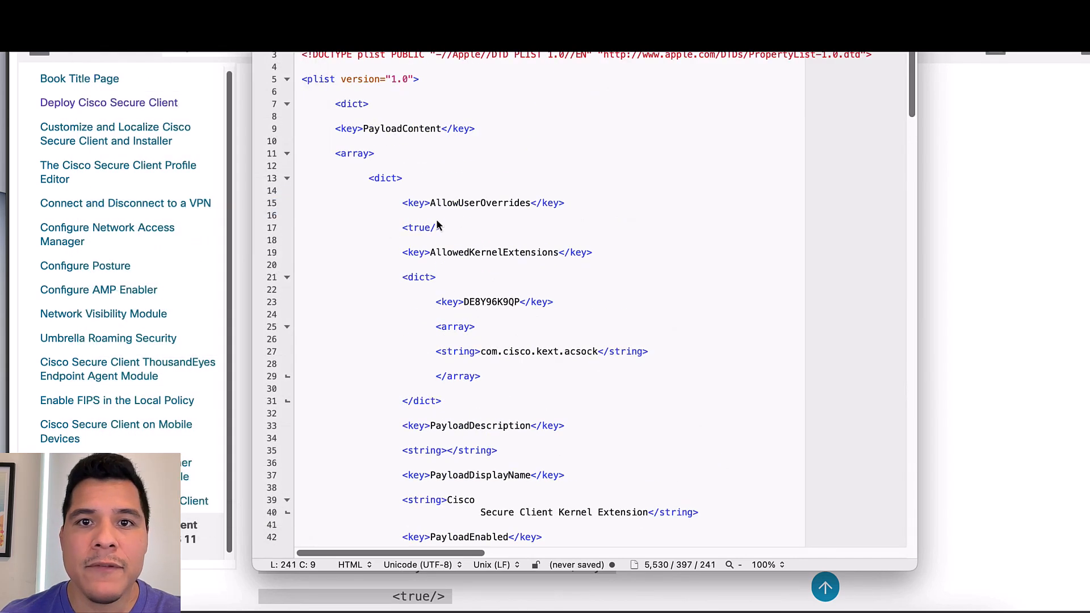
left_click(633, 189)
Save the plist as SecureClient.mobileconfig in Documents, then minimize the BBEdit window
left_click_drag(632, 189, 536, 186)
key("BackSpace")
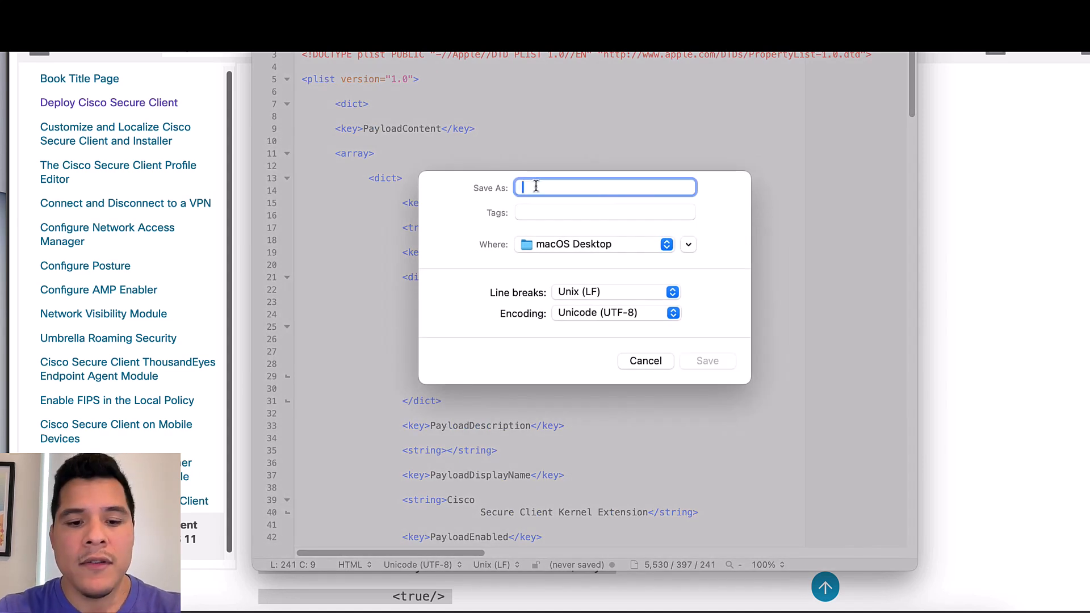
type("Secure")
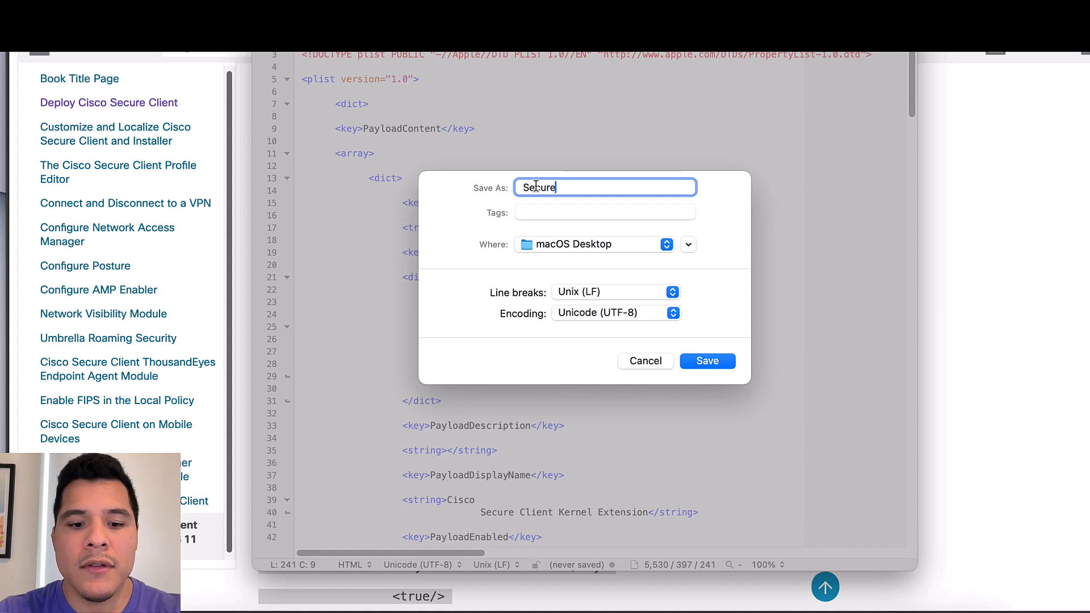
type("Client.")
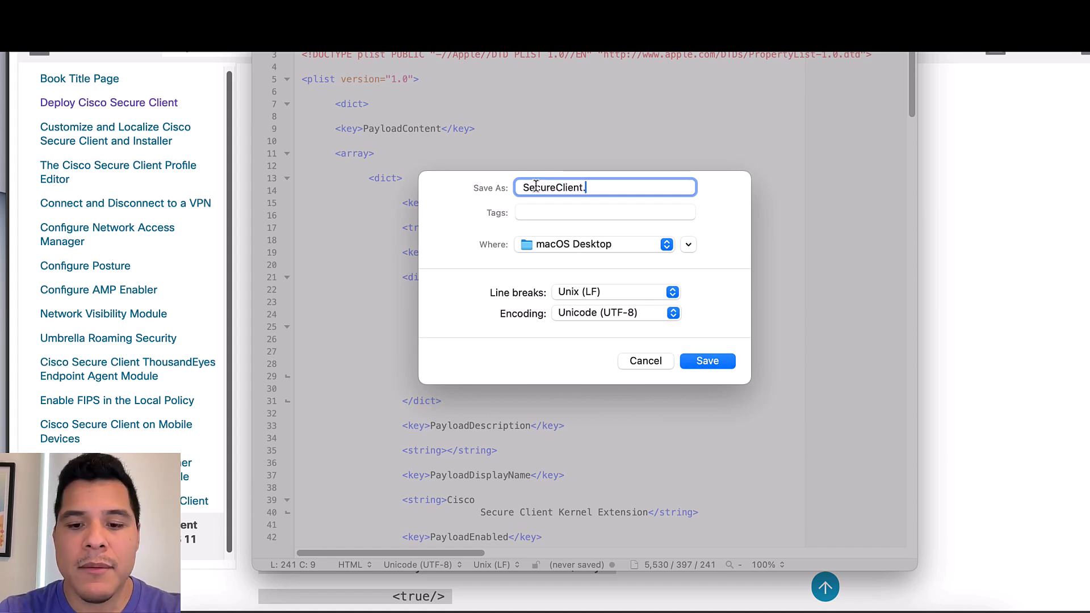
type("bon")
key("BackSpace")
key("BackSpace")
key("BackSpace")
type("mo")
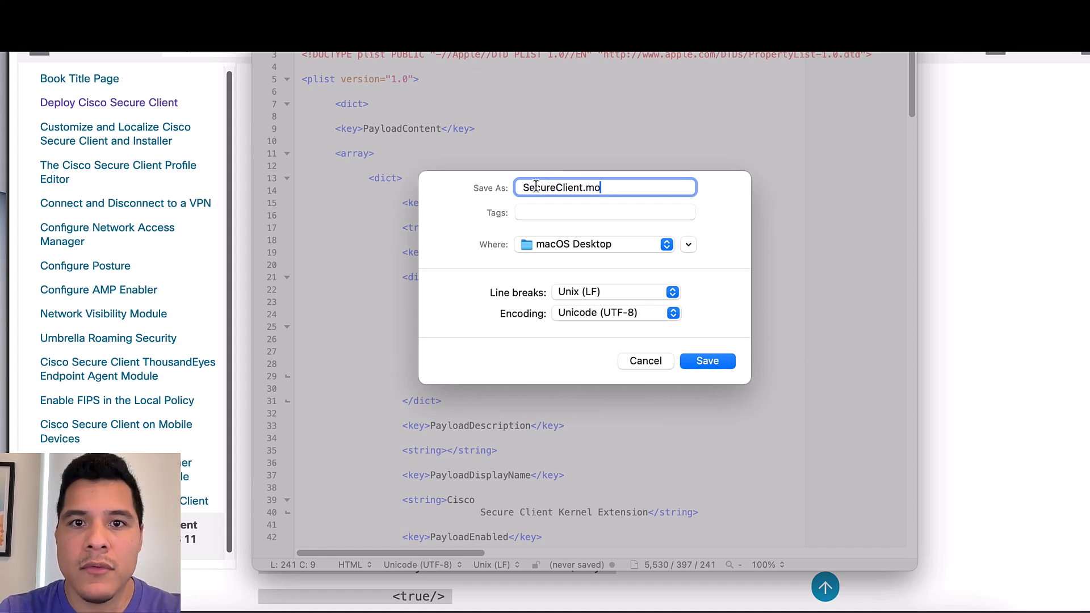
type("bileconfig")
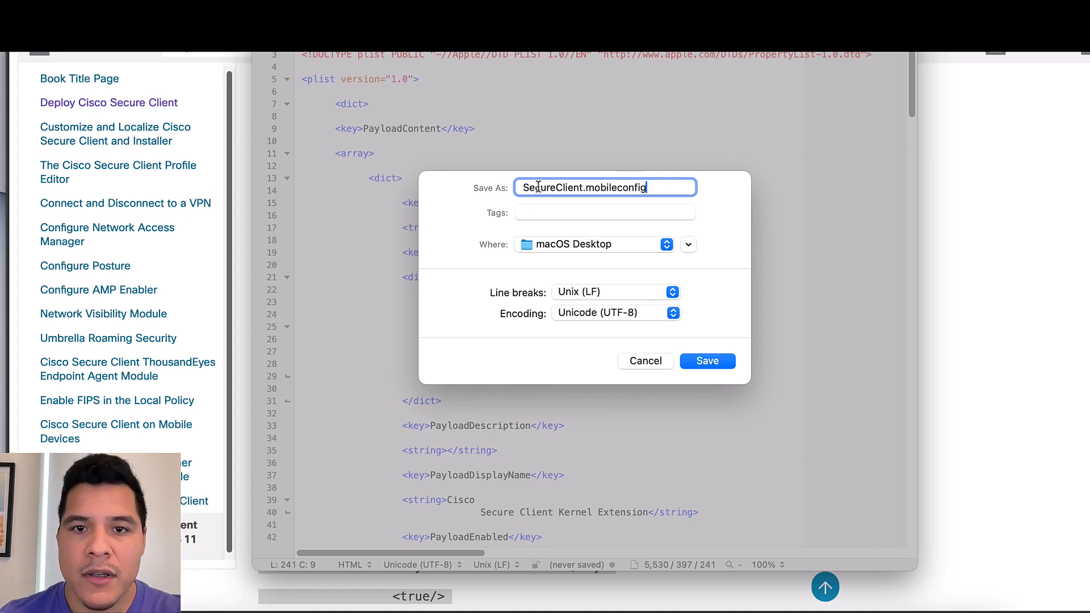
left_click(576, 243)
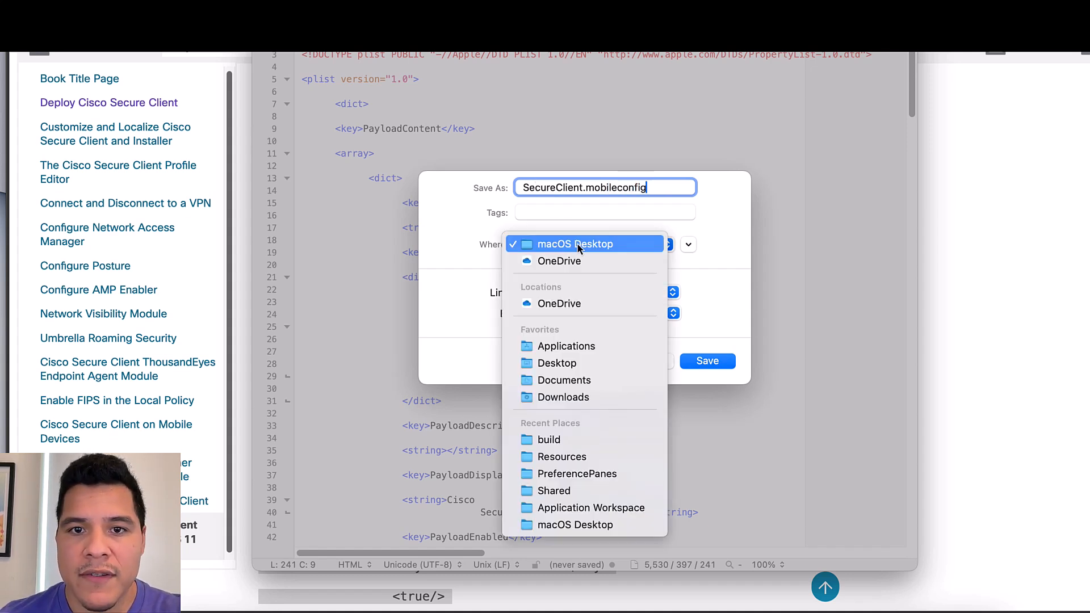
left_click(600, 384)
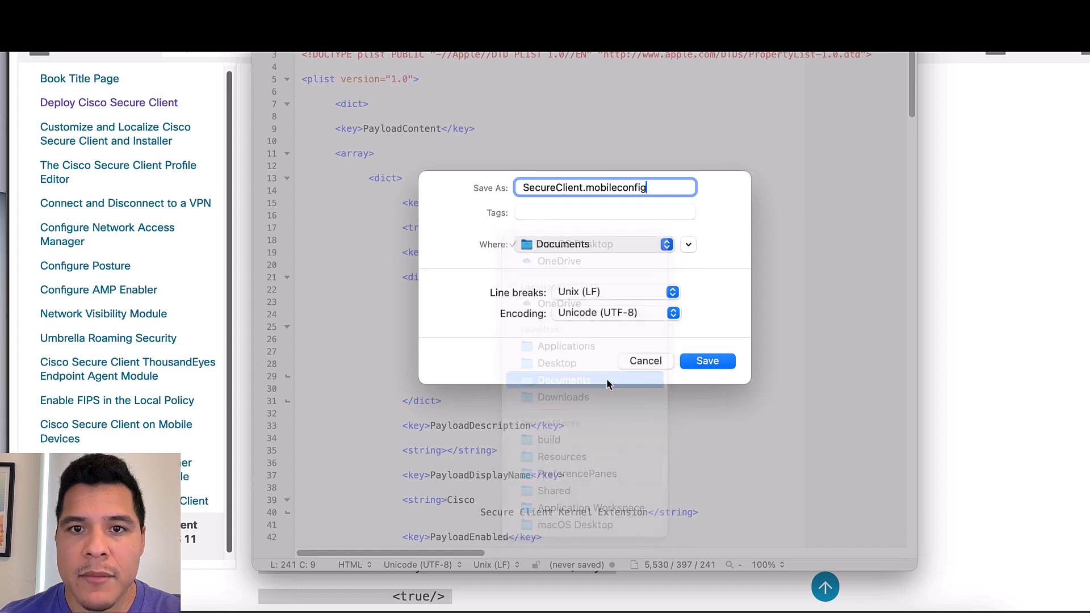
left_click(708, 361)
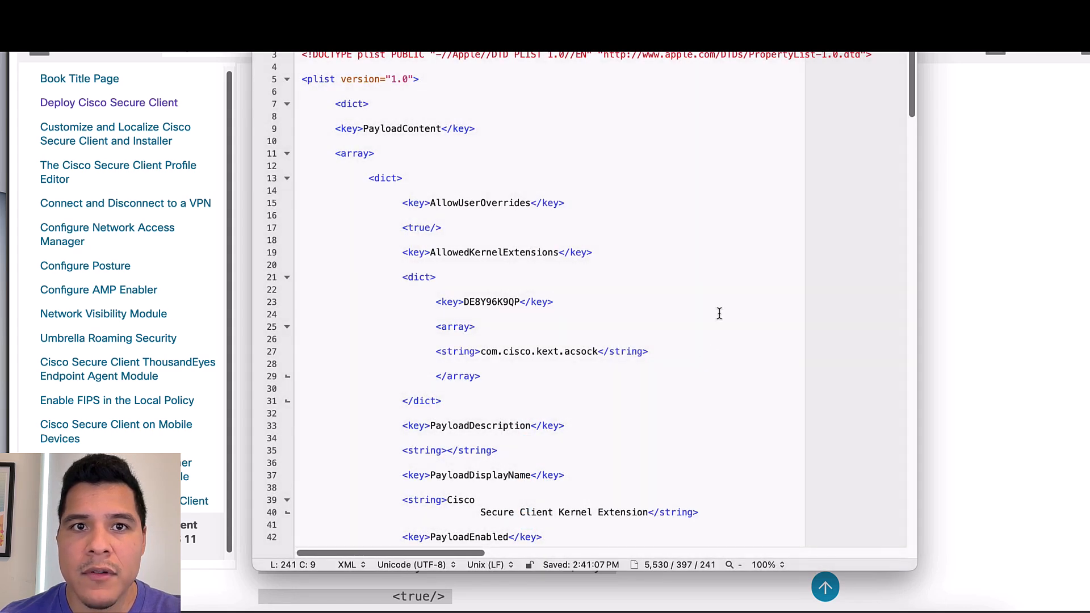
left_click(282, 6)
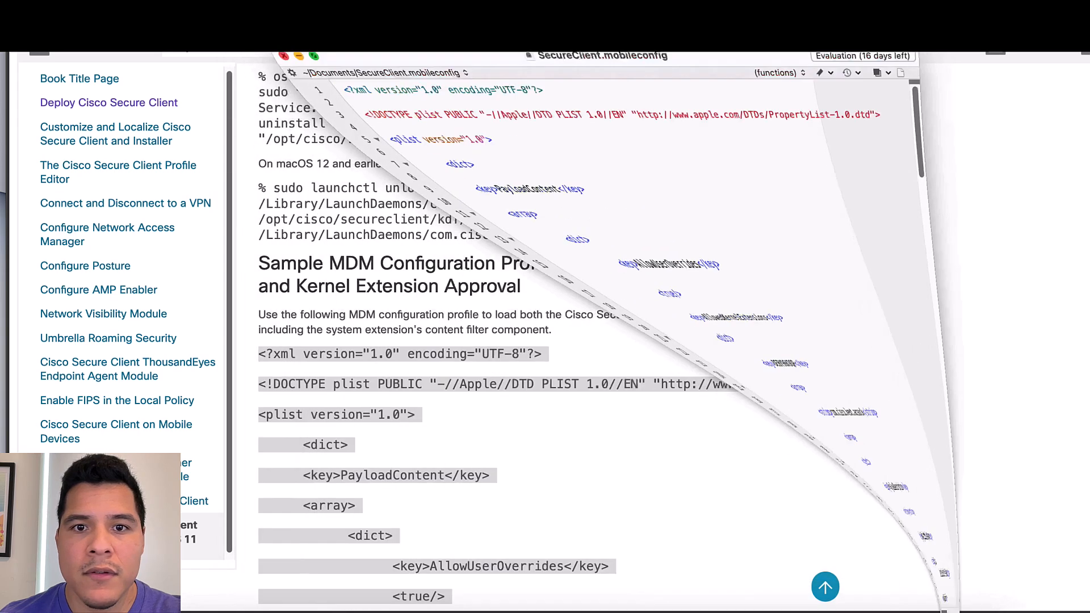
Create a Custom-template profile named 'Cisco VPN - Kernel Extension Approval', correcting the typos
left_click(452, 146)
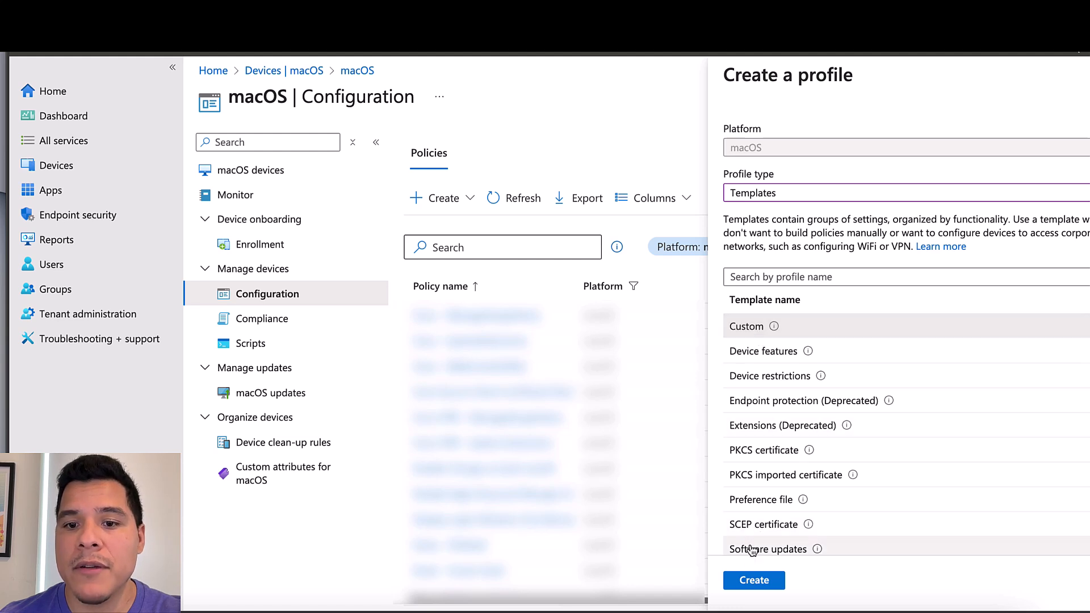
left_click(754, 580)
left_click(485, 193)
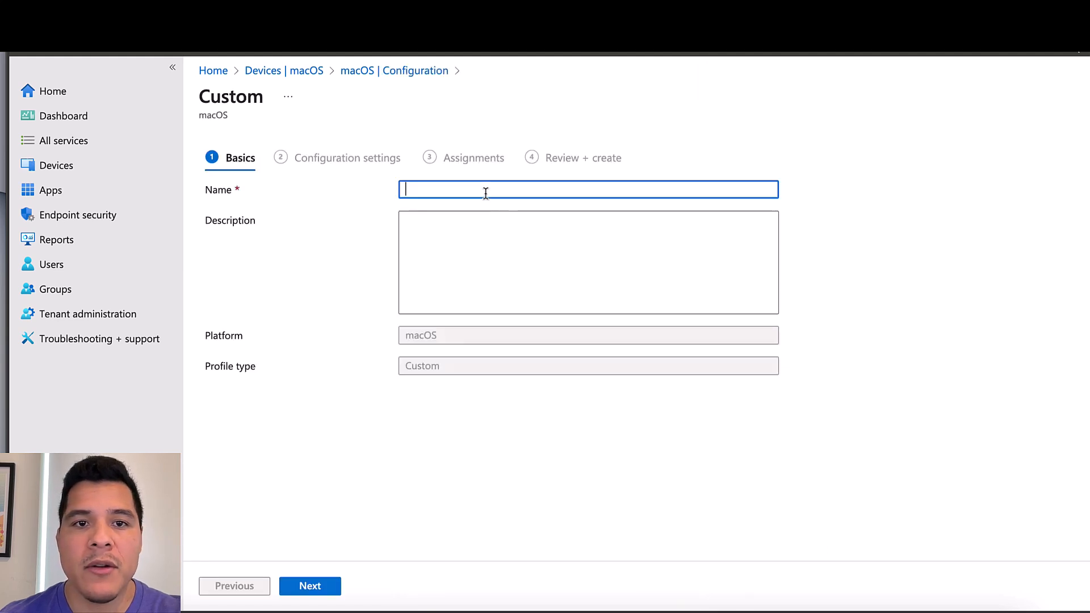
type("Cisco VPN -")
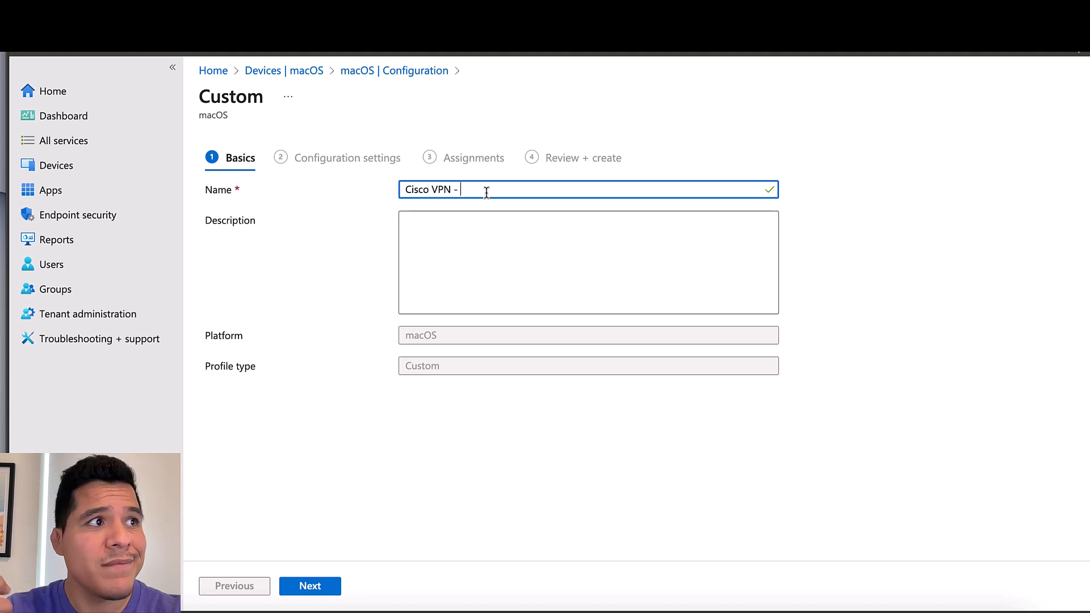
type("Kerna")
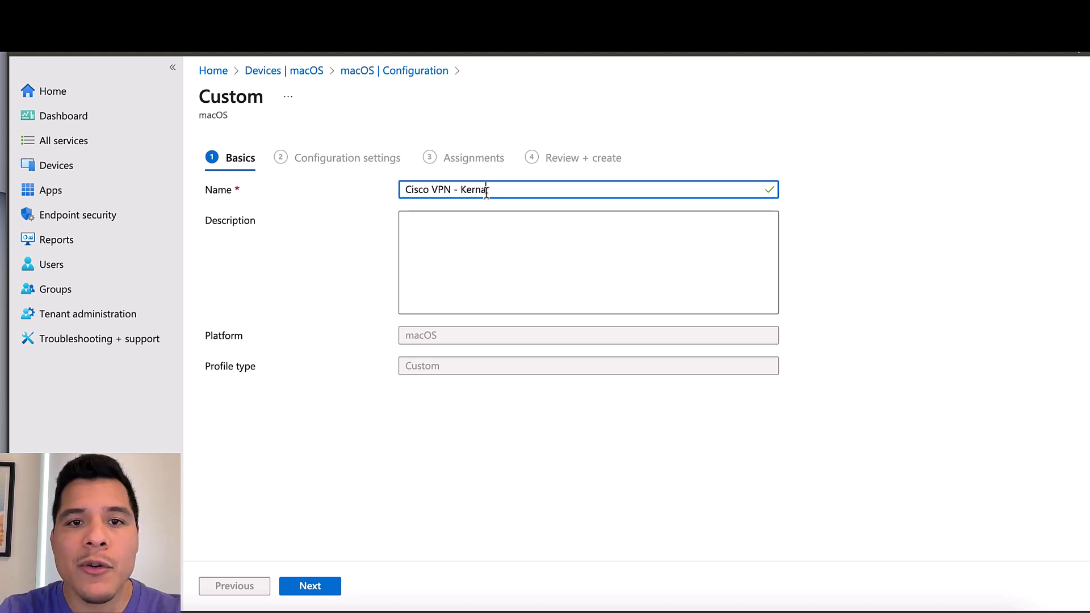
key("BackSpace")
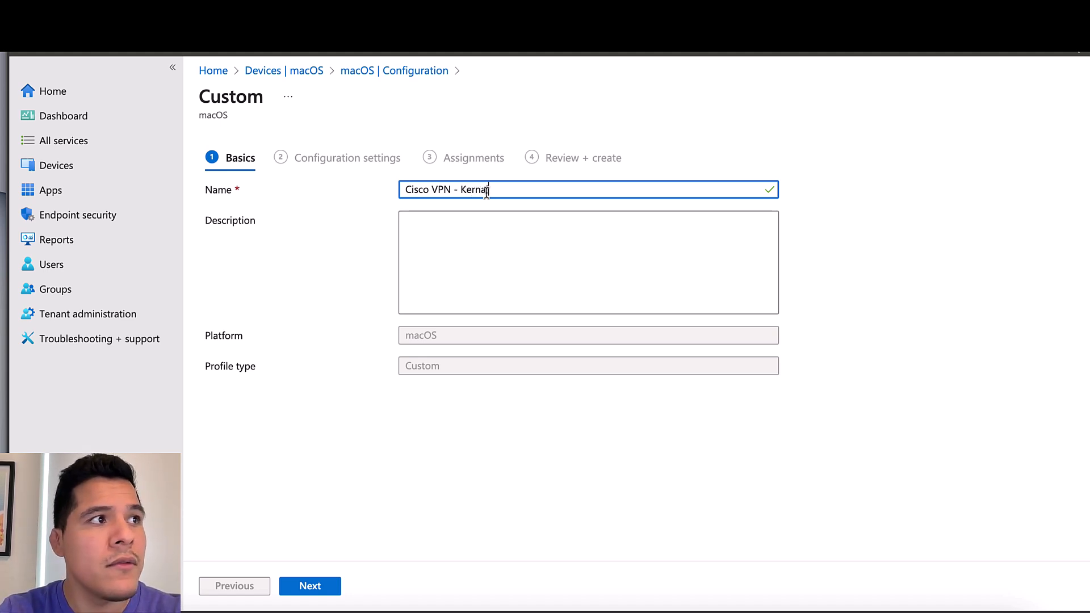
key("BackSpace")
type("el ")
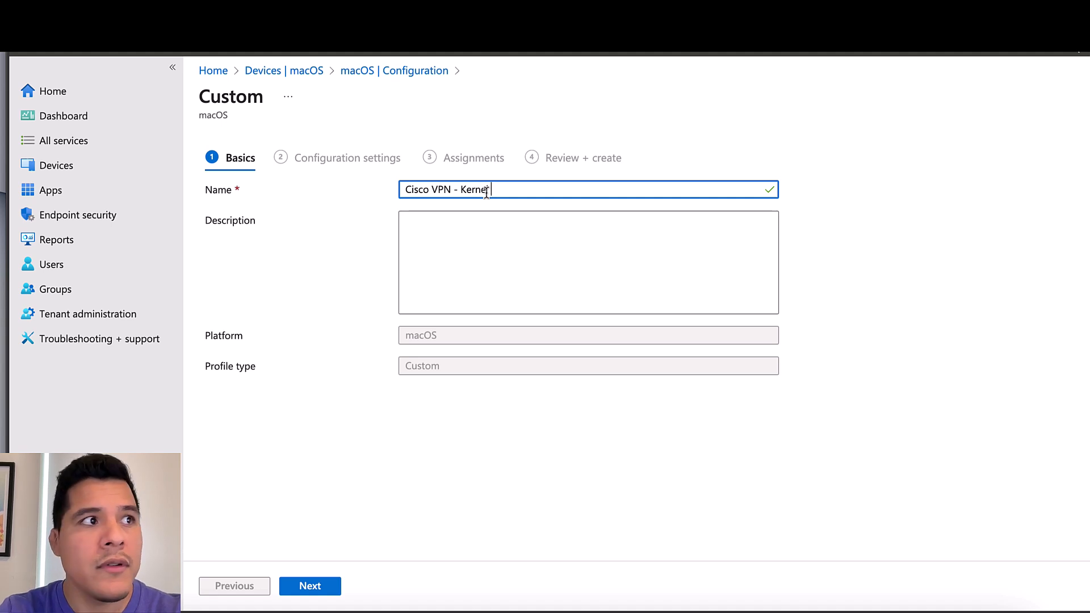
type("Exten")
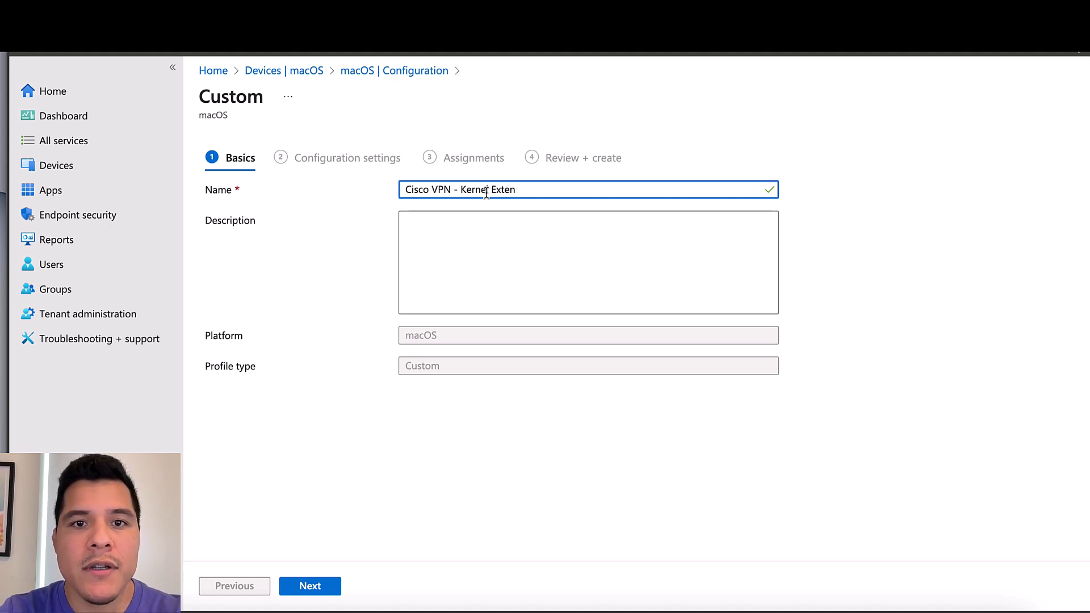
type("sion Approval")
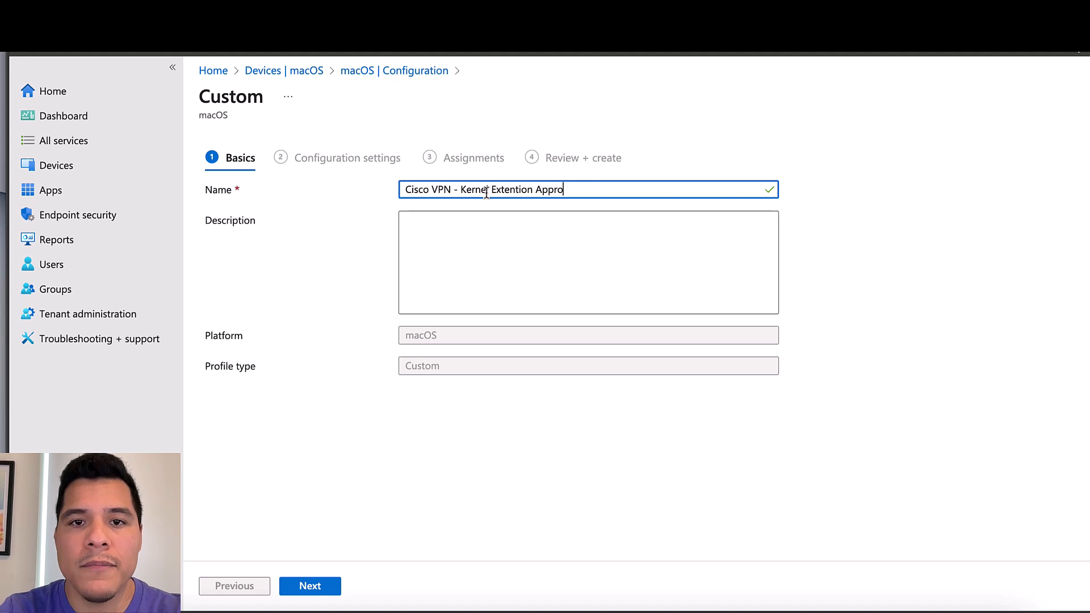
key("Tab")
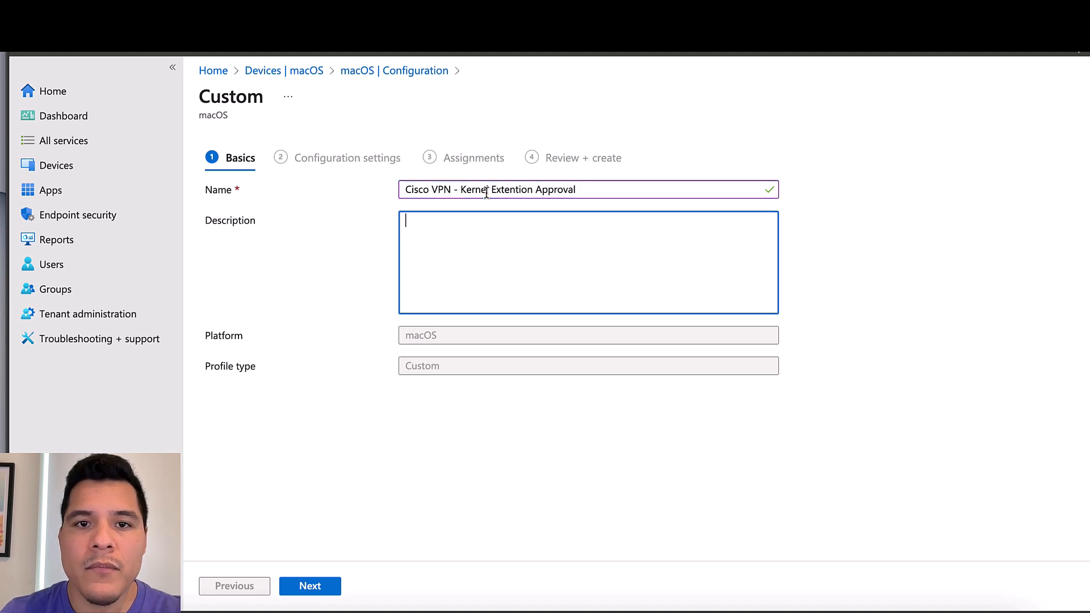
double_click(526, 193)
type("Exten")
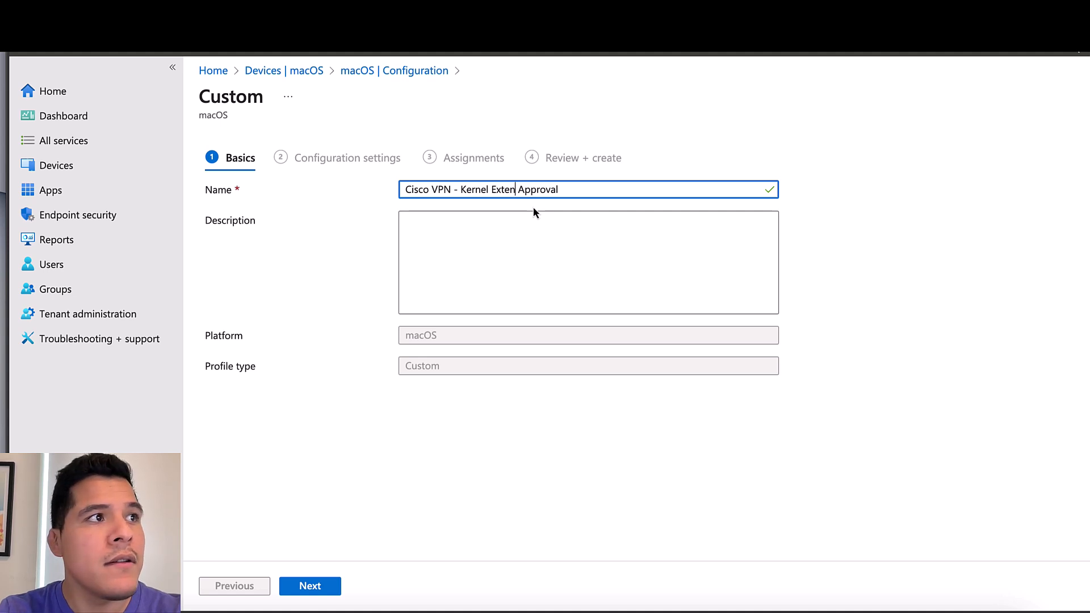
type("sion")
left_click(544, 455)
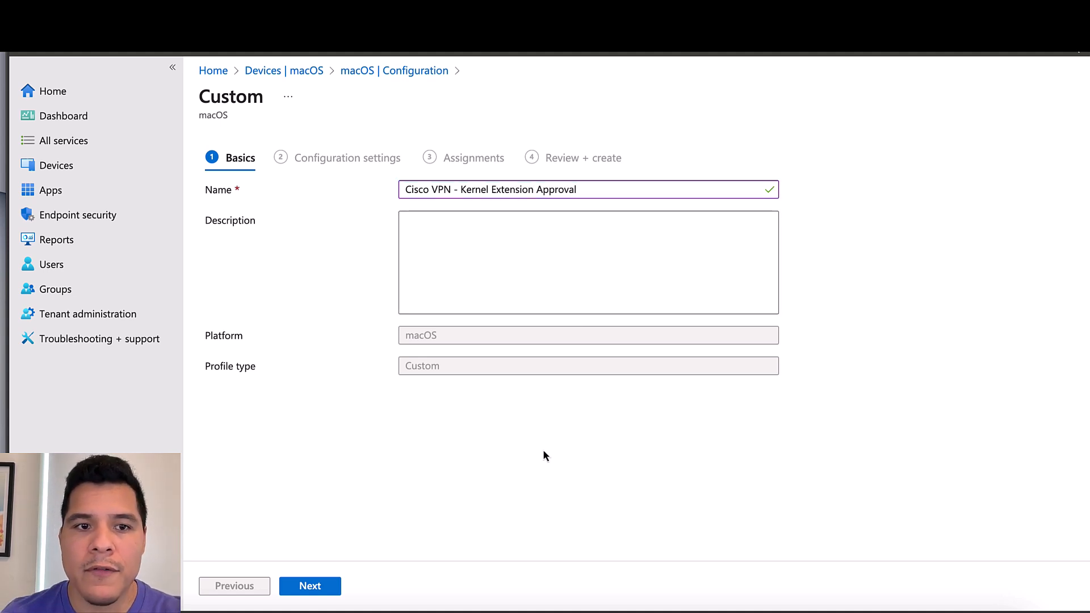
On the configuration settings step, name the custom profile 'Secure Client Mobile Config'
left_click(299, 588)
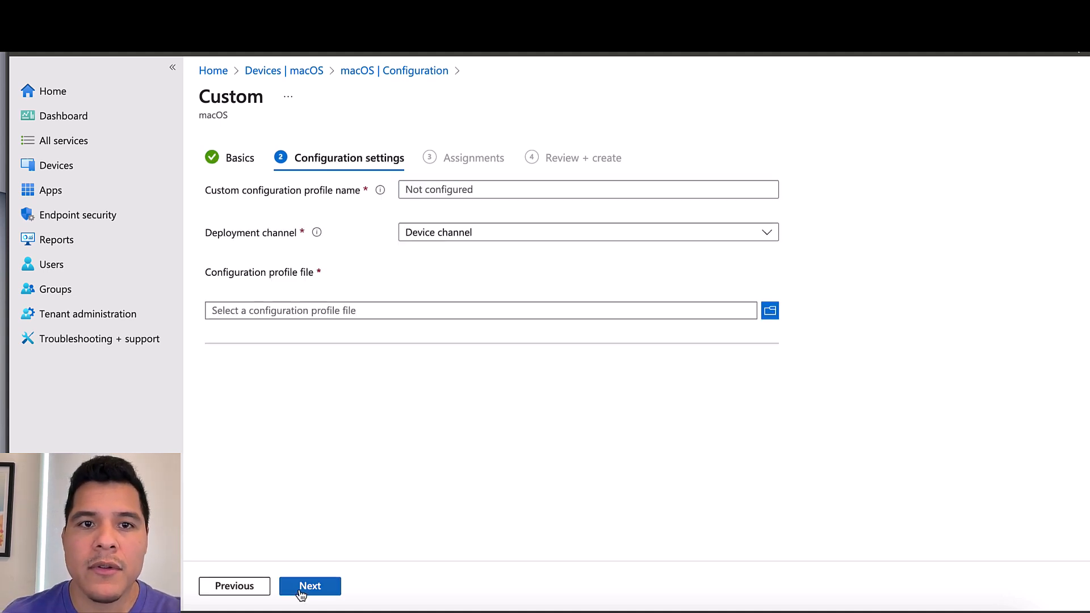
left_click(454, 193)
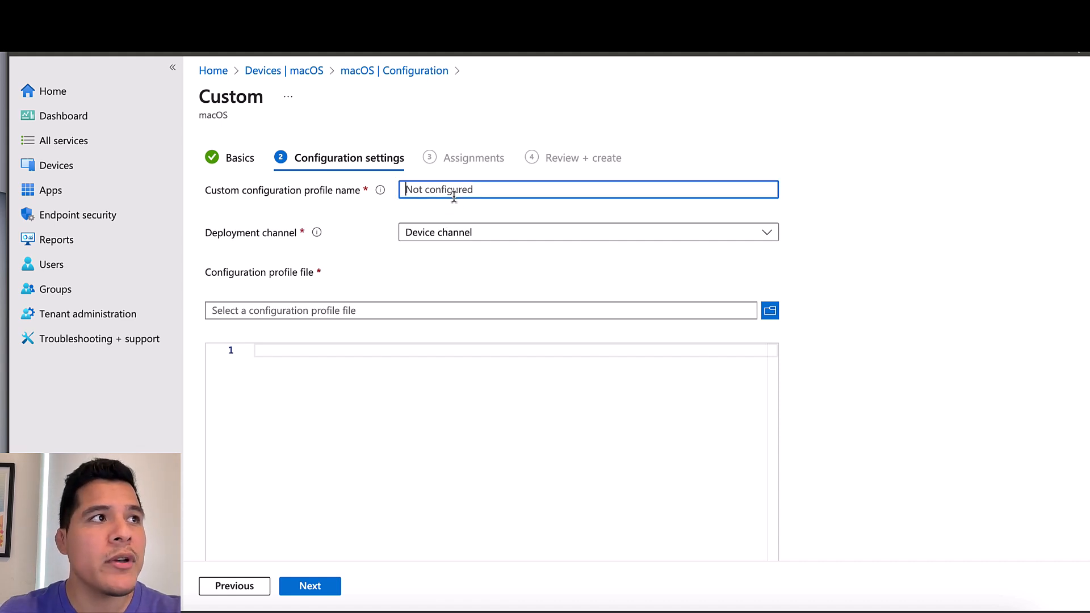
type("Secure ")
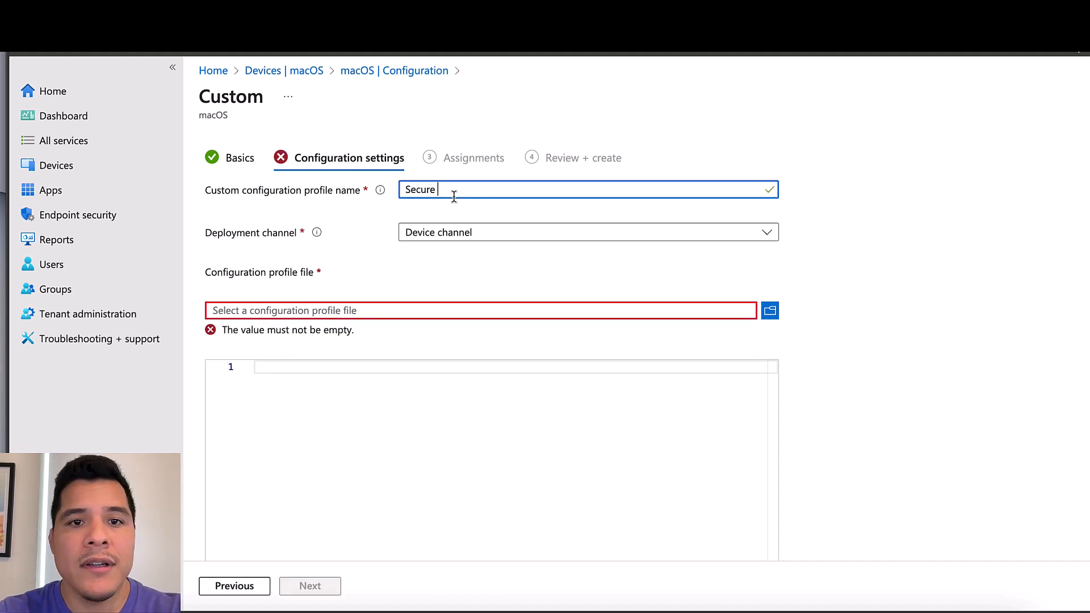
type("Client Mobil")
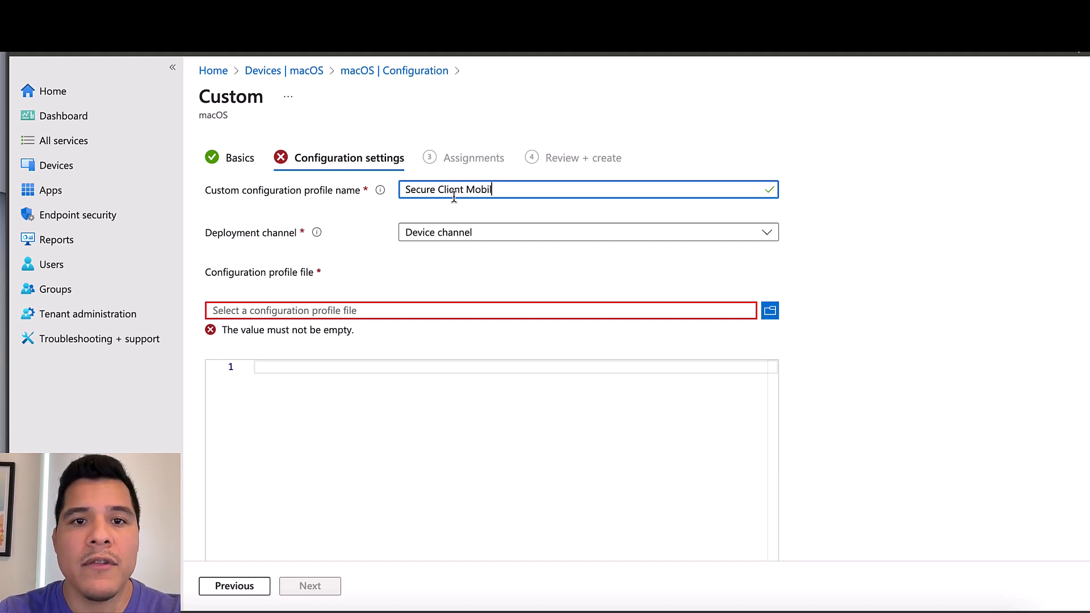
type("e Config")
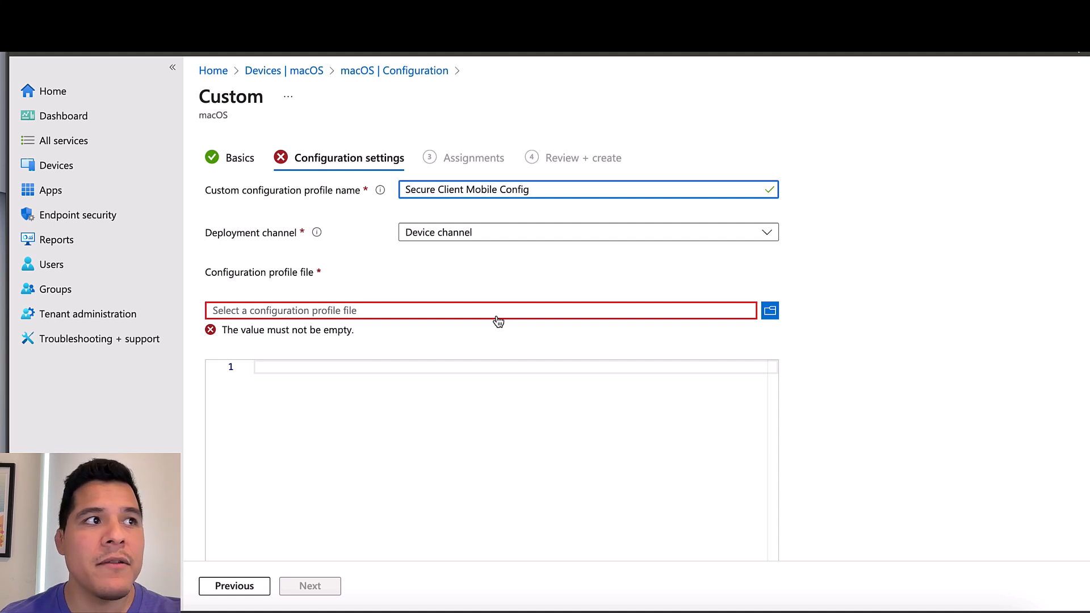
Upload SecureClient.mobileconfig as the configuration profile file and continue to Assignments
left_click(498, 318)
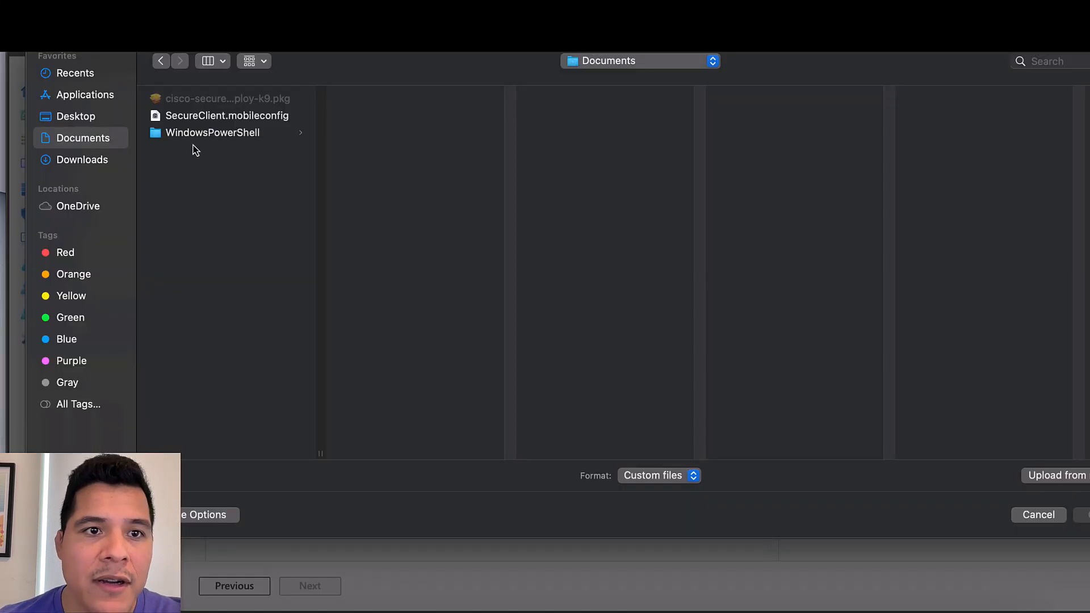
double_click(224, 119)
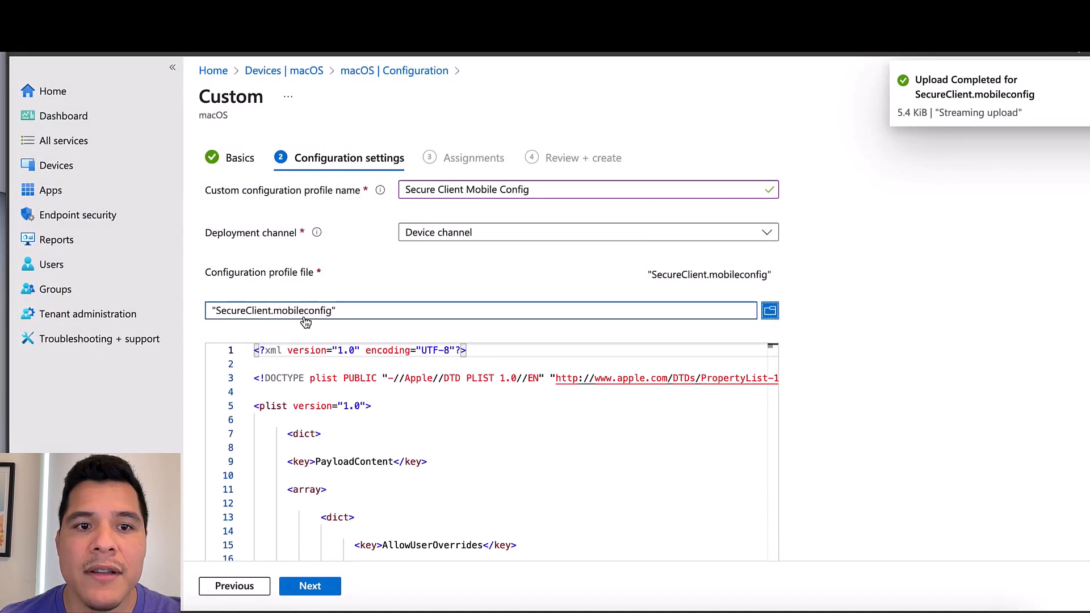
scroll(773, 284, "down", 2)
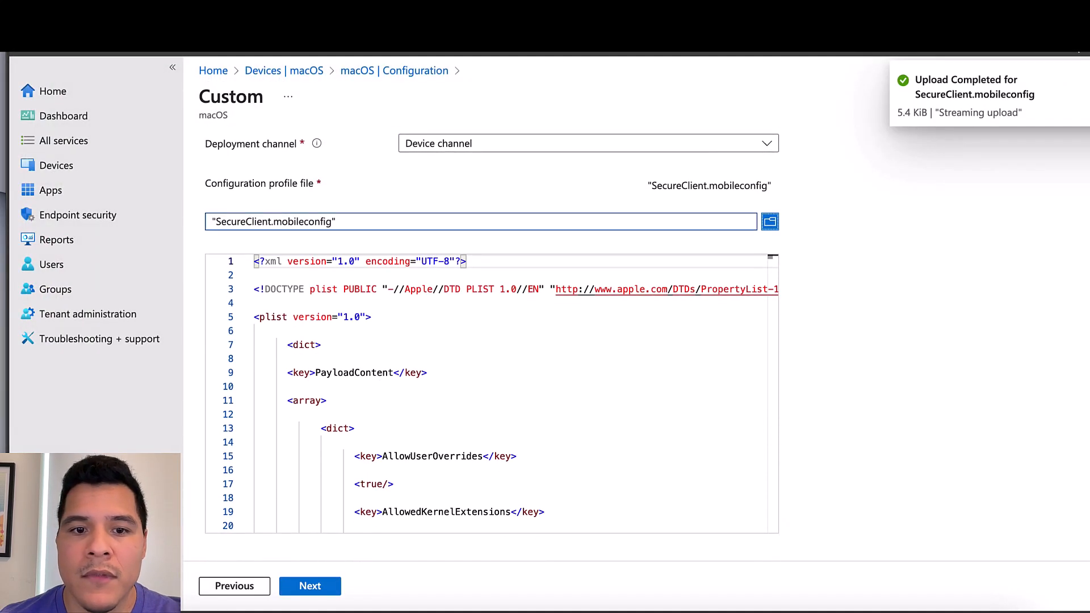
scroll(775, 279, "down", 1)
left_click_drag(774, 276, 769, 489)
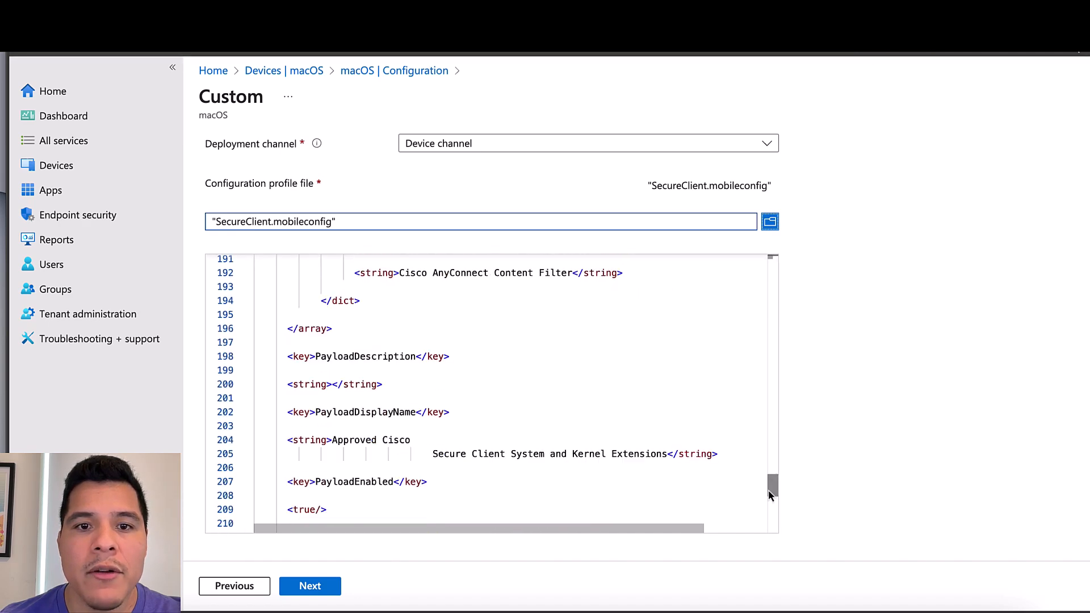
left_click(312, 589)
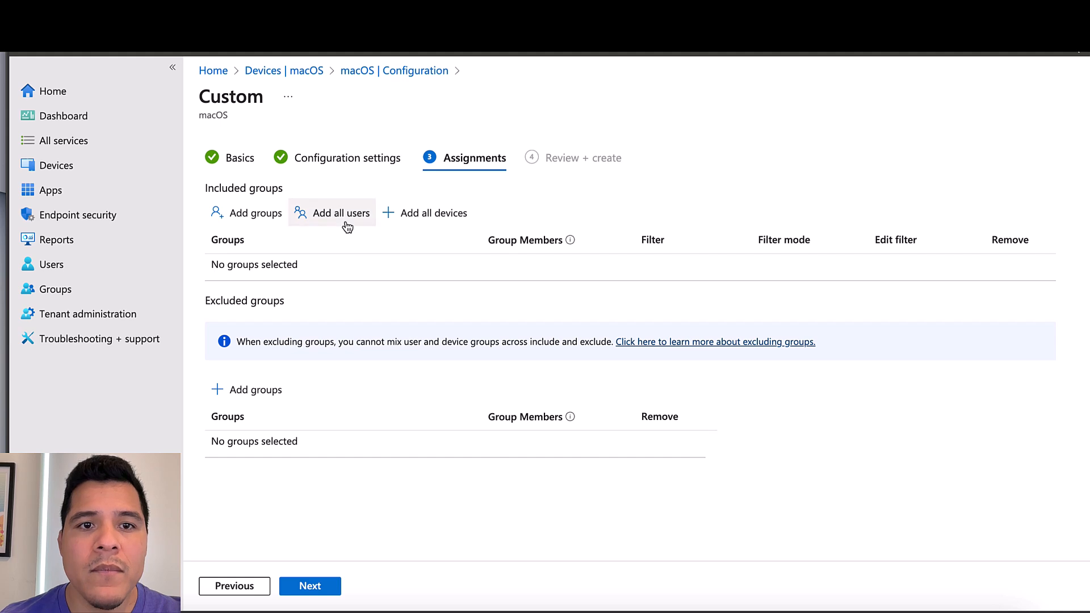
Include the macOS Pilot Users group instead of All users, then review and create the profile
left_click(348, 226)
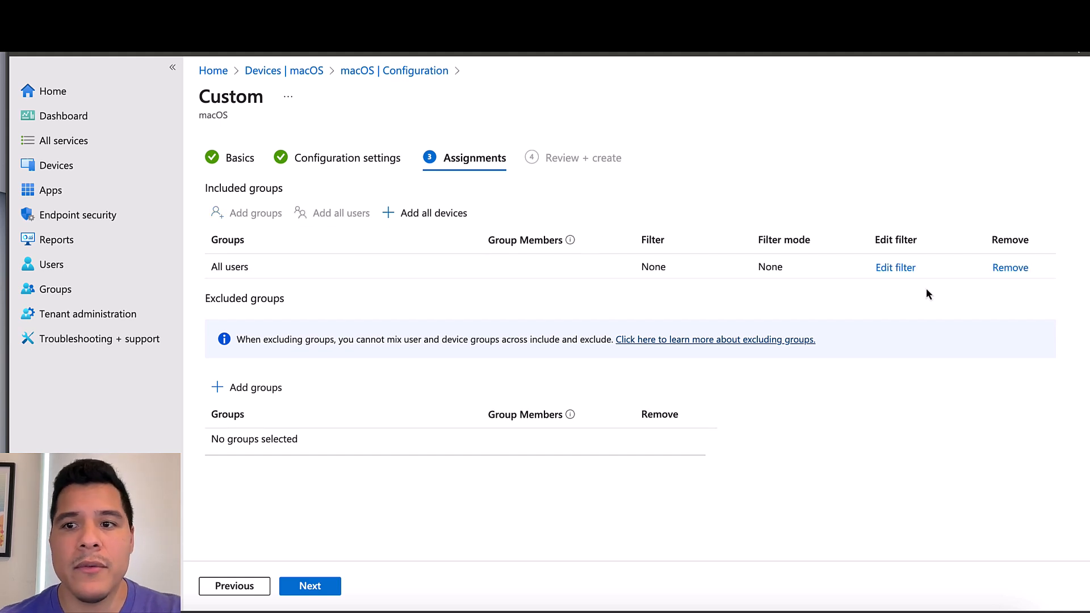
left_click(1005, 268)
left_click(250, 219)
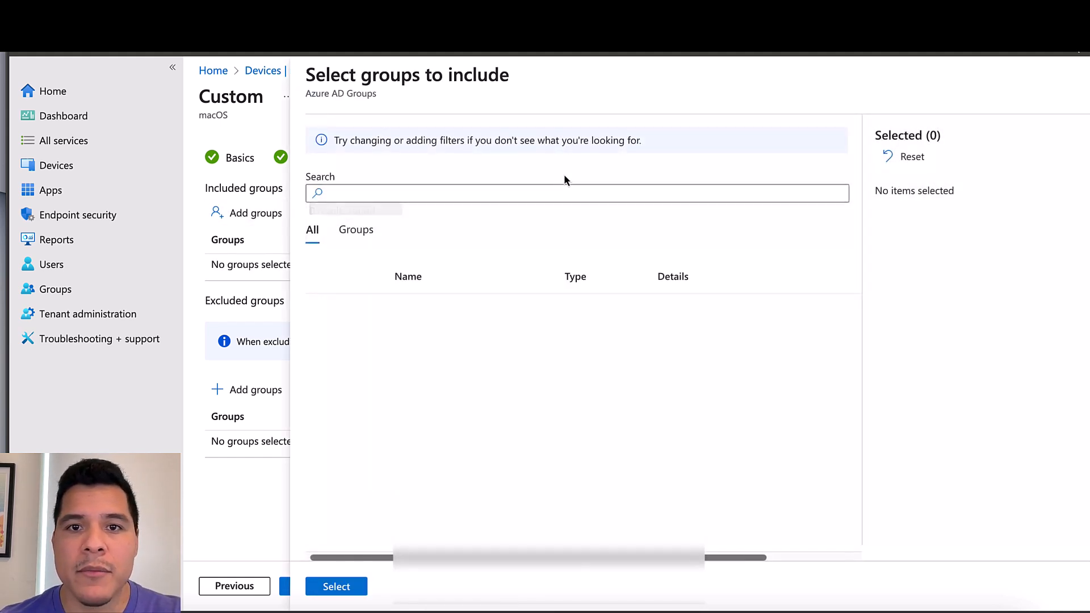
type("macos ")
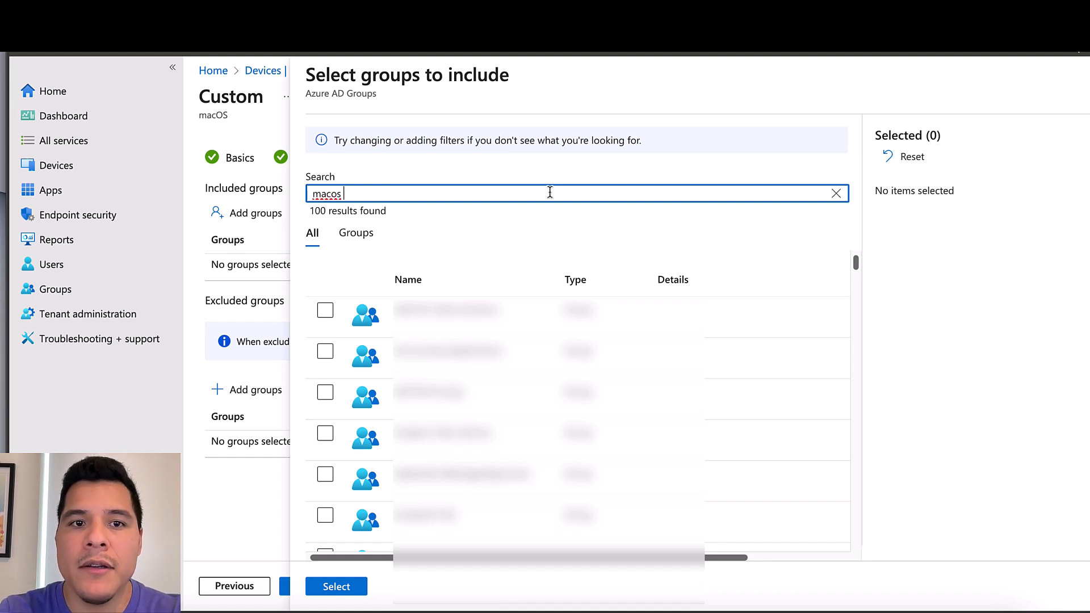
type("pilut users")
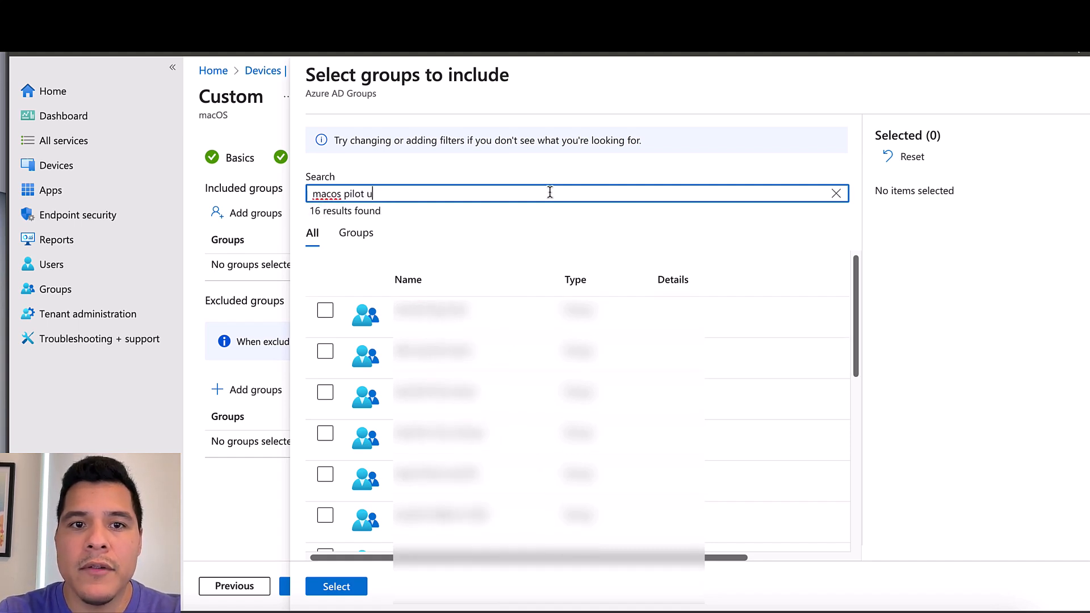
left_click(325, 310)
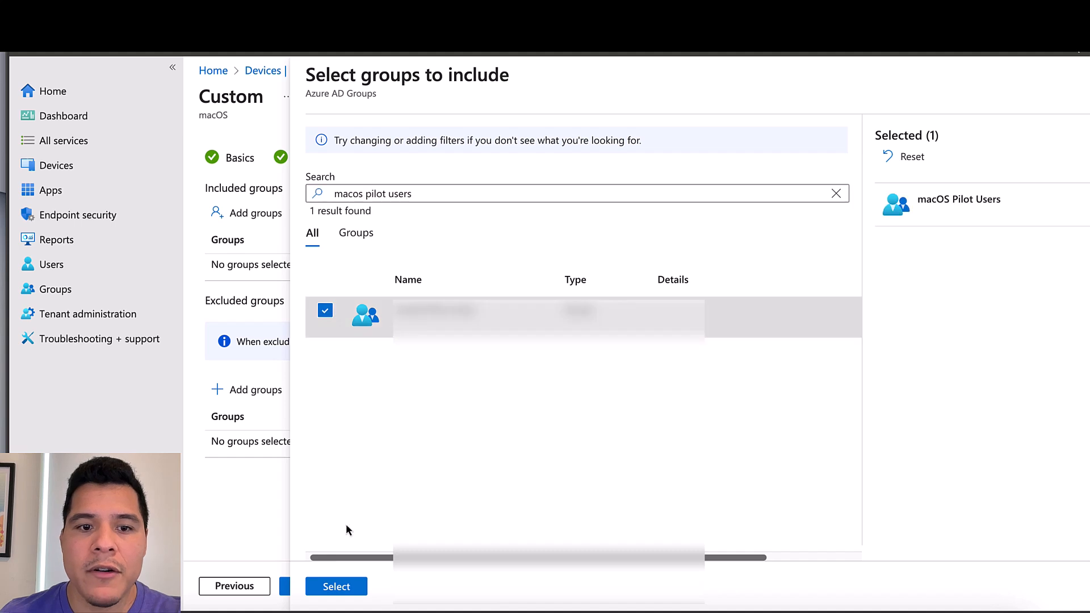
left_click(336, 587)
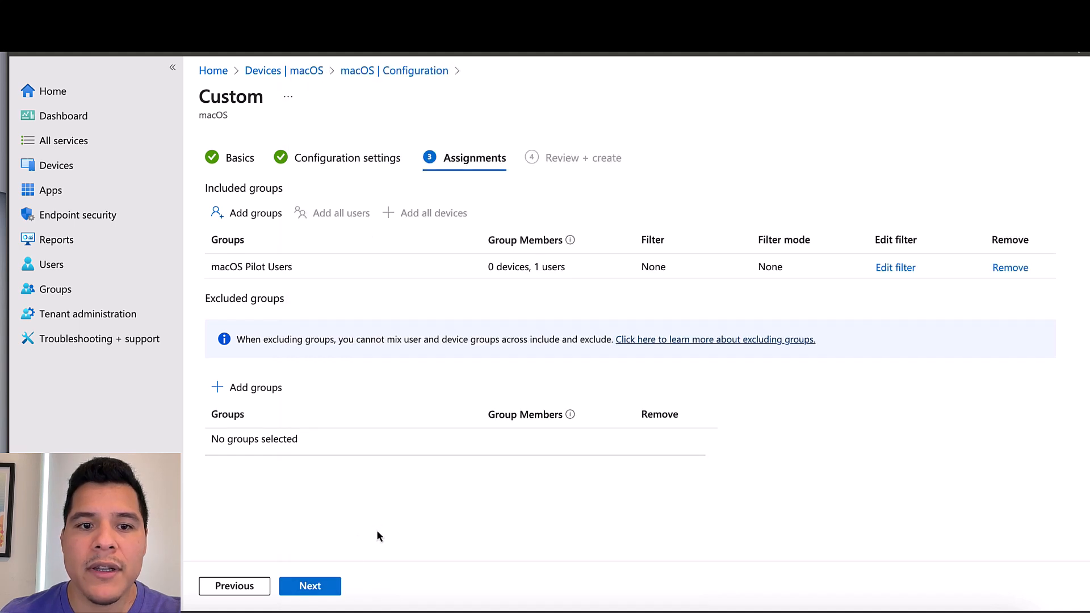
left_click(312, 588)
left_click(311, 586)
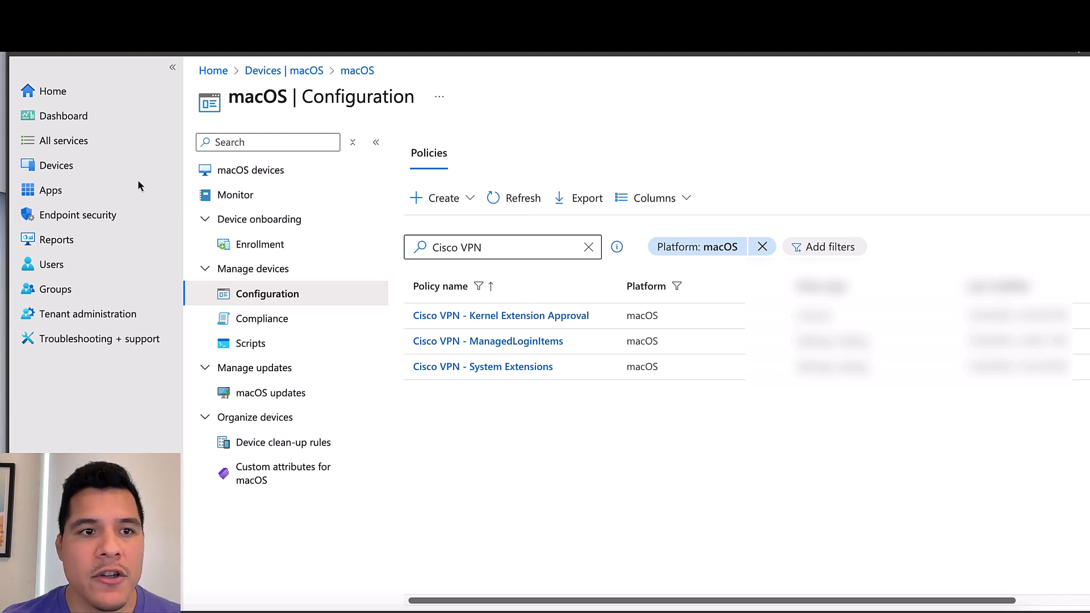
Add a new macOS app under Apps > macOS using the macOS app (PKG) type
left_click(130, 198)
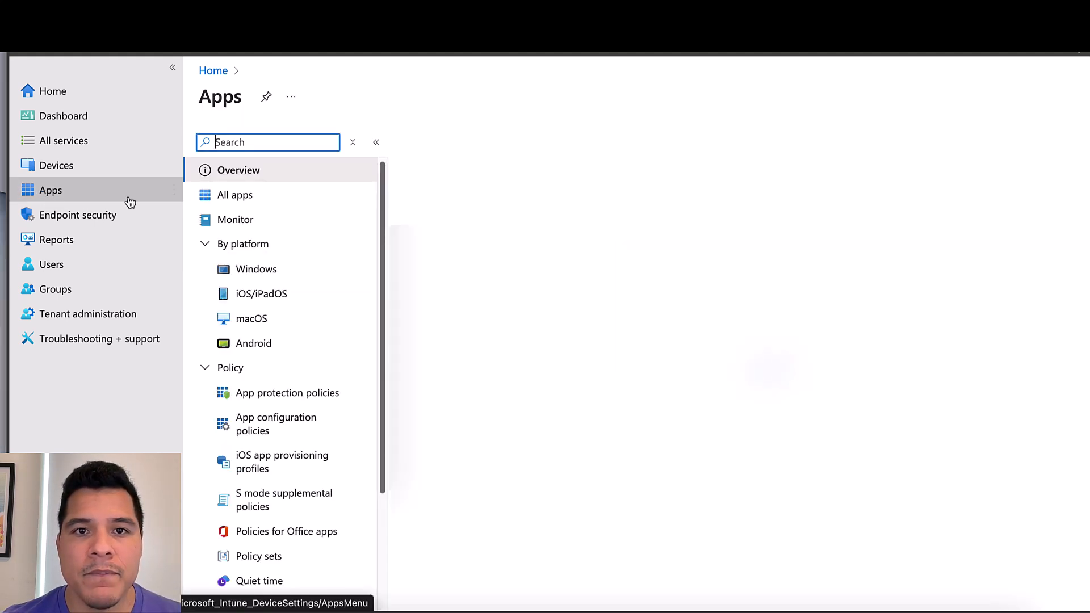
left_click(262, 322)
left_click(433, 144)
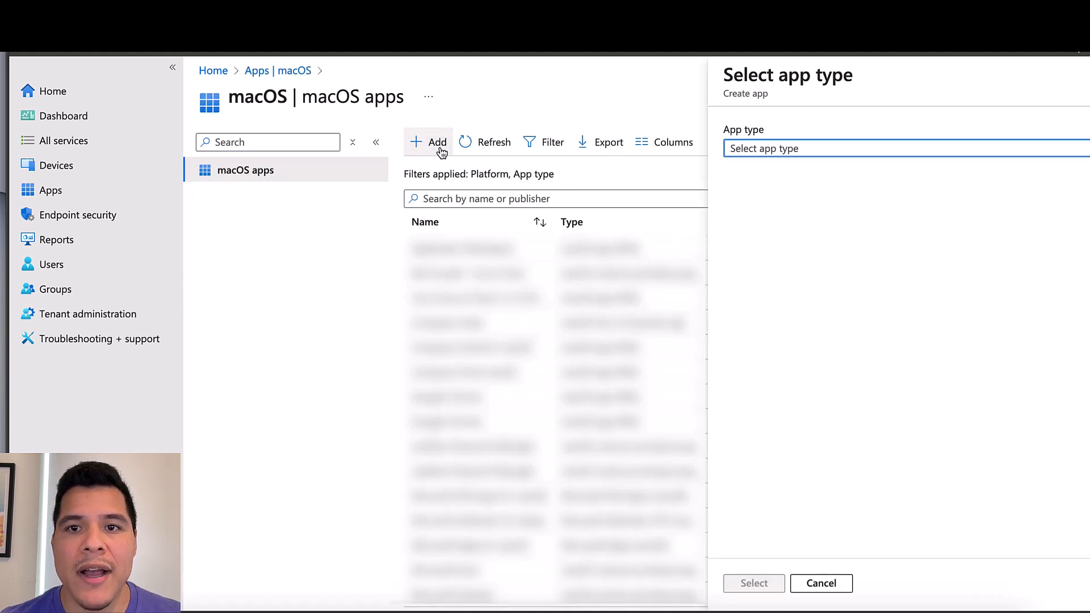
left_click(799, 150)
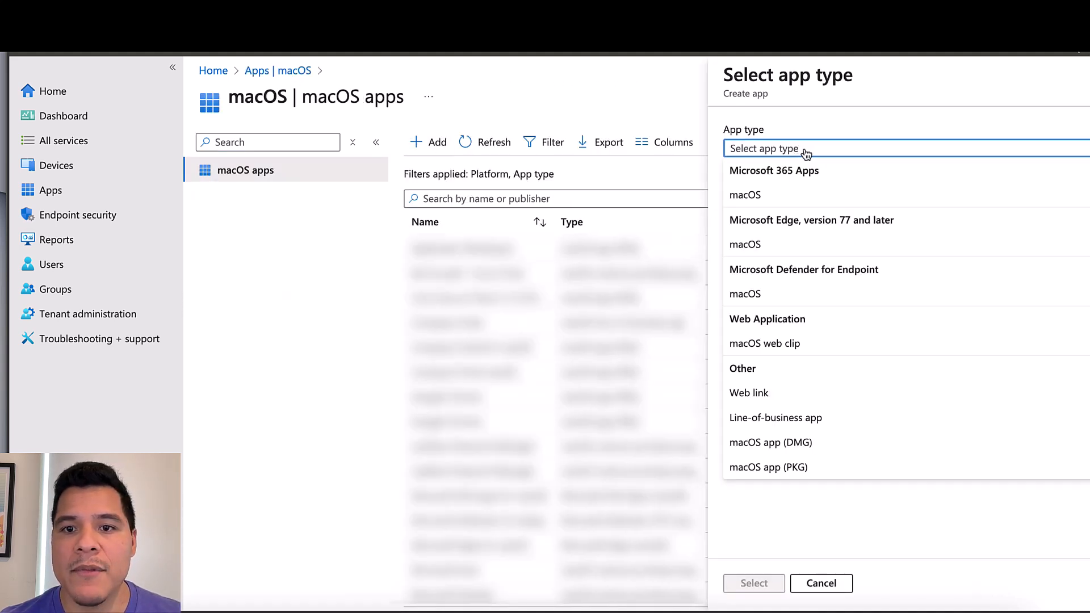
left_click(829, 465)
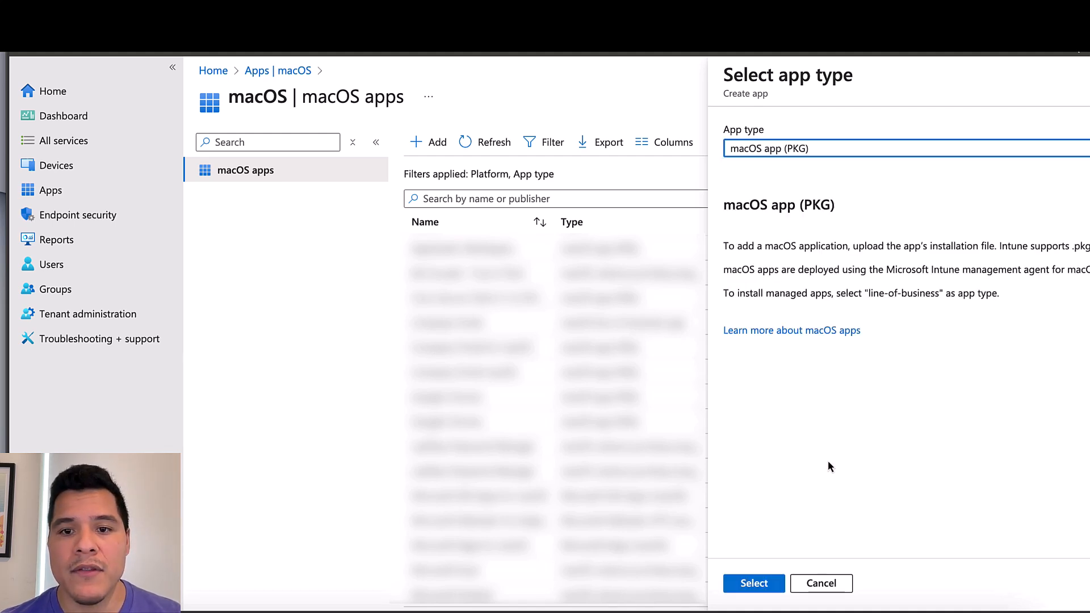
left_click(766, 584)
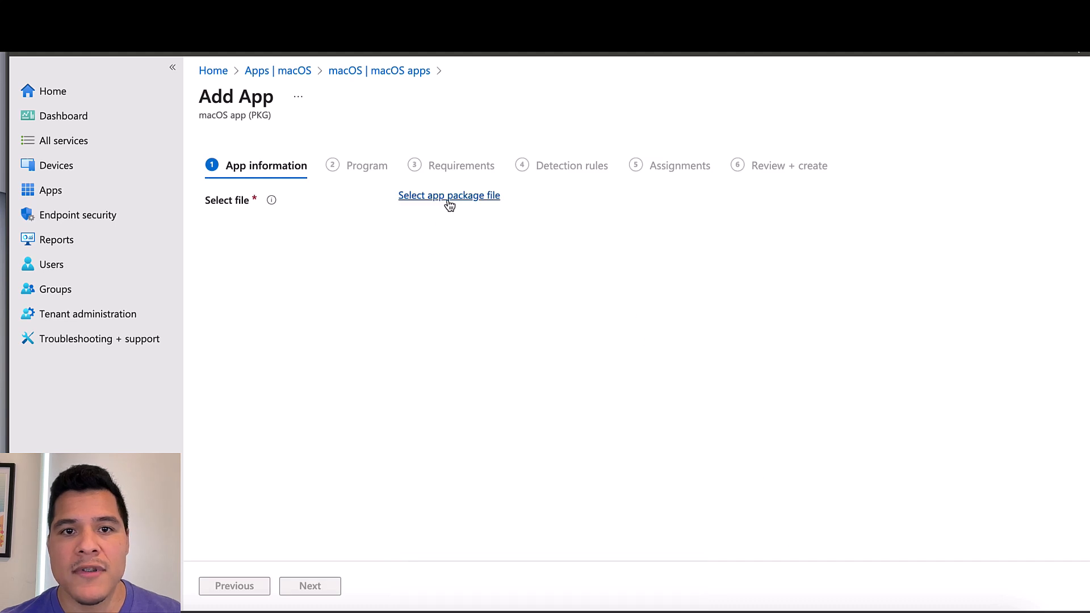
Choose cisco-secure-client-macos-5.1.7.80-core-vpn-webdeploy-k9.pkg as the app package file
left_click(448, 197)
left_click(900, 140)
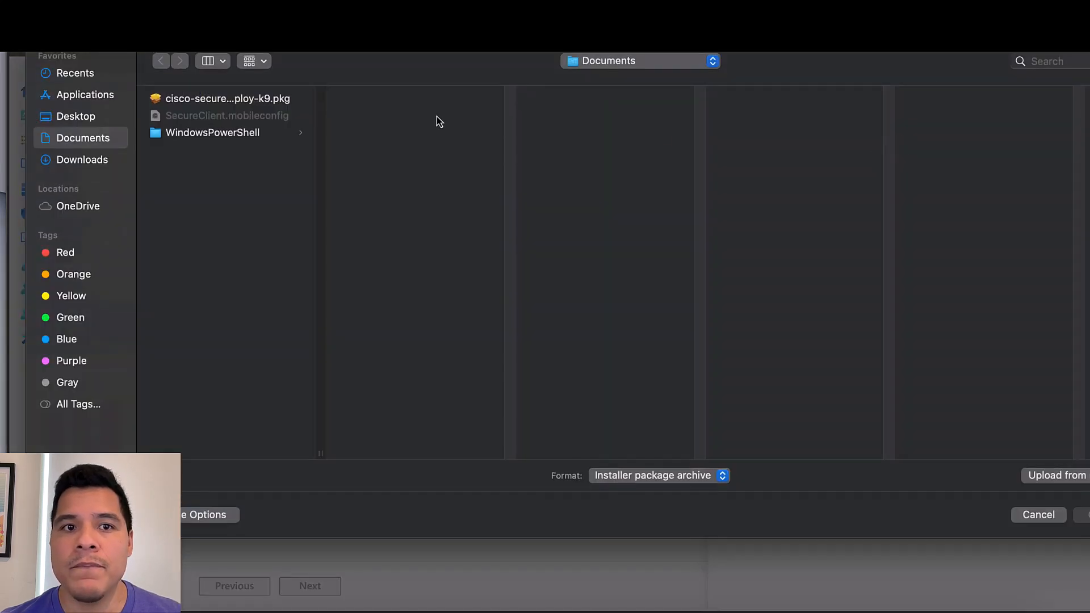
double_click(247, 98)
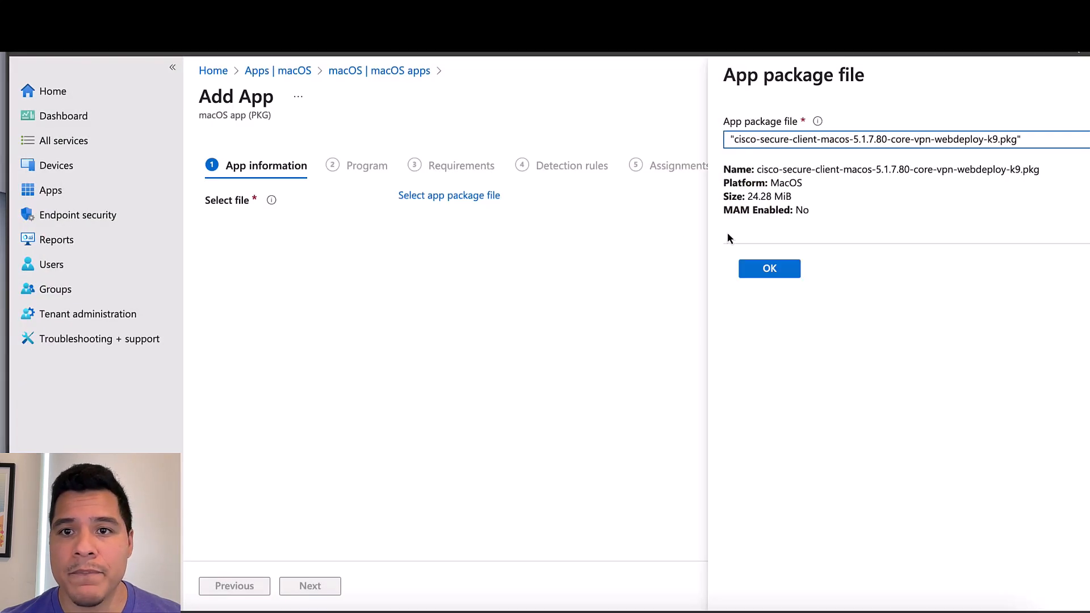
left_click(770, 269)
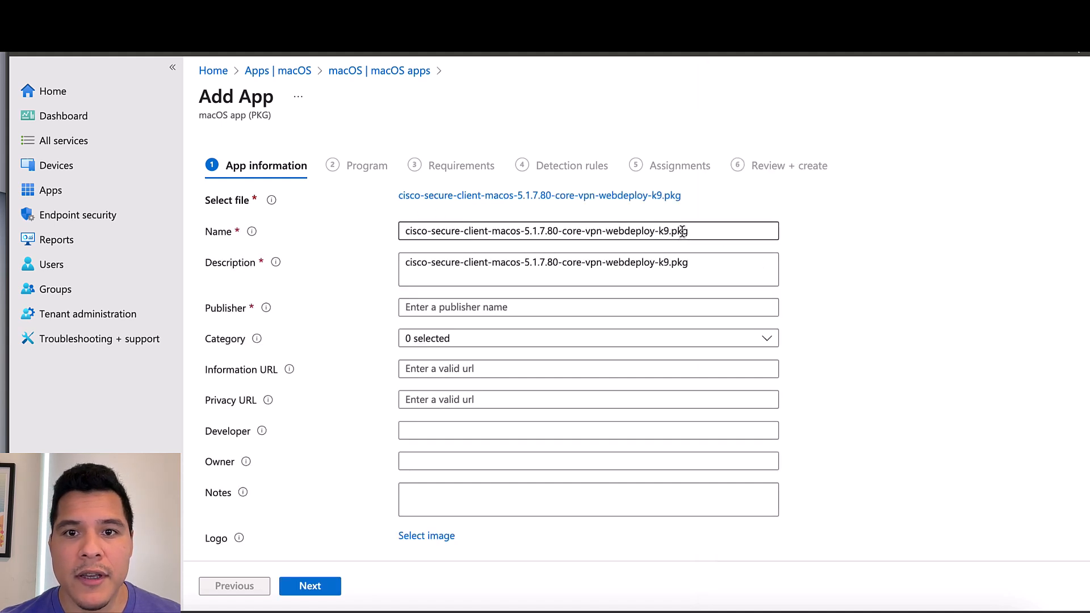
Rename the app 'Cisco Secure Client 5.1.7.80' with description 'Cisco Secure Client 5.1.7.80 for macOS'
left_click_drag(697, 231, 370, 230)
key("BackSpace")
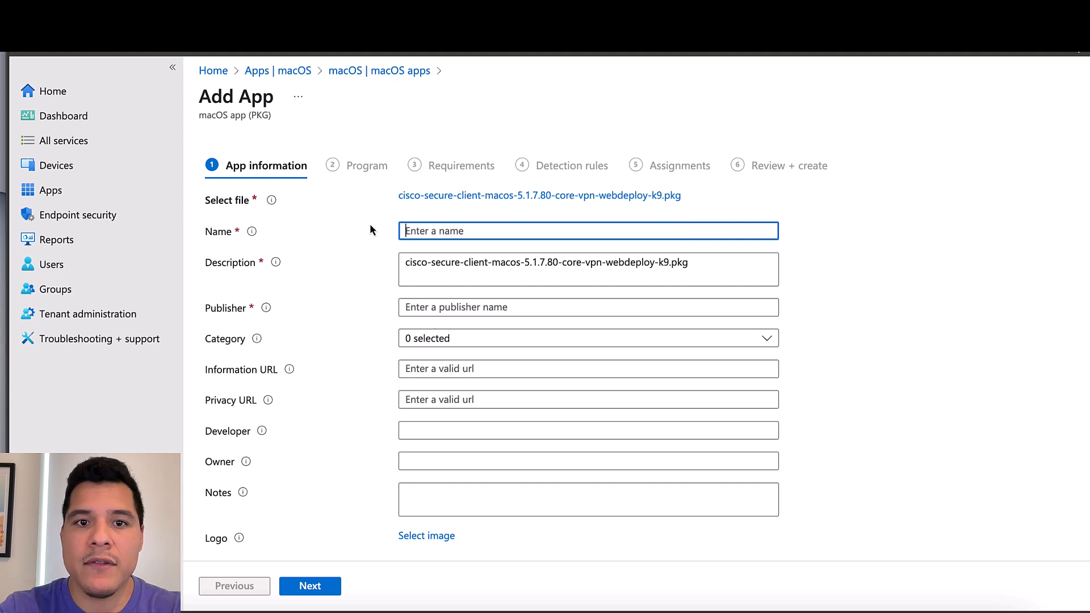
type("Cisco")
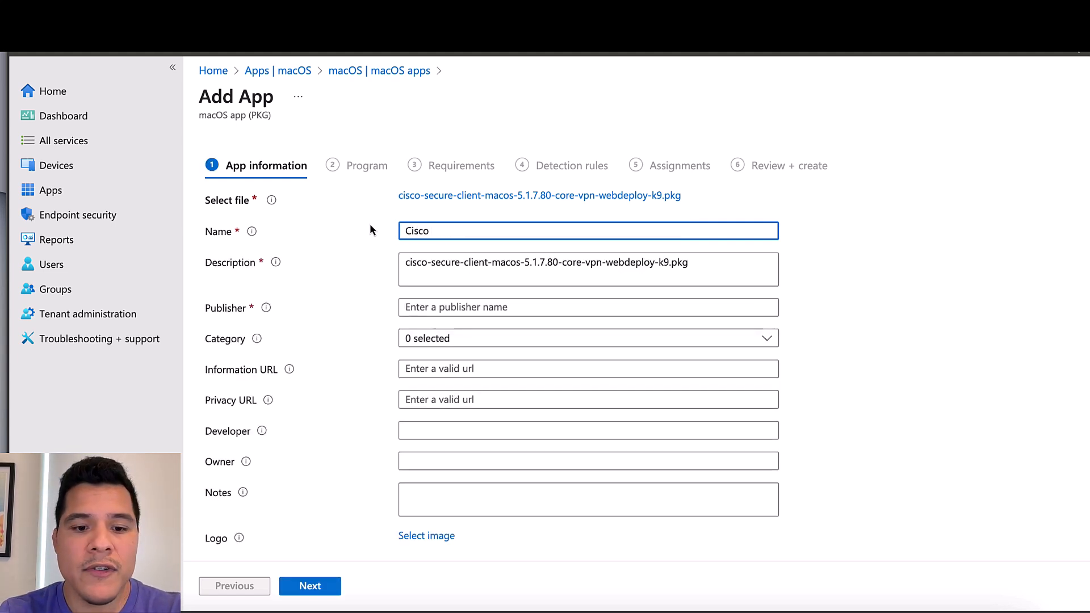
type(" Secur e")
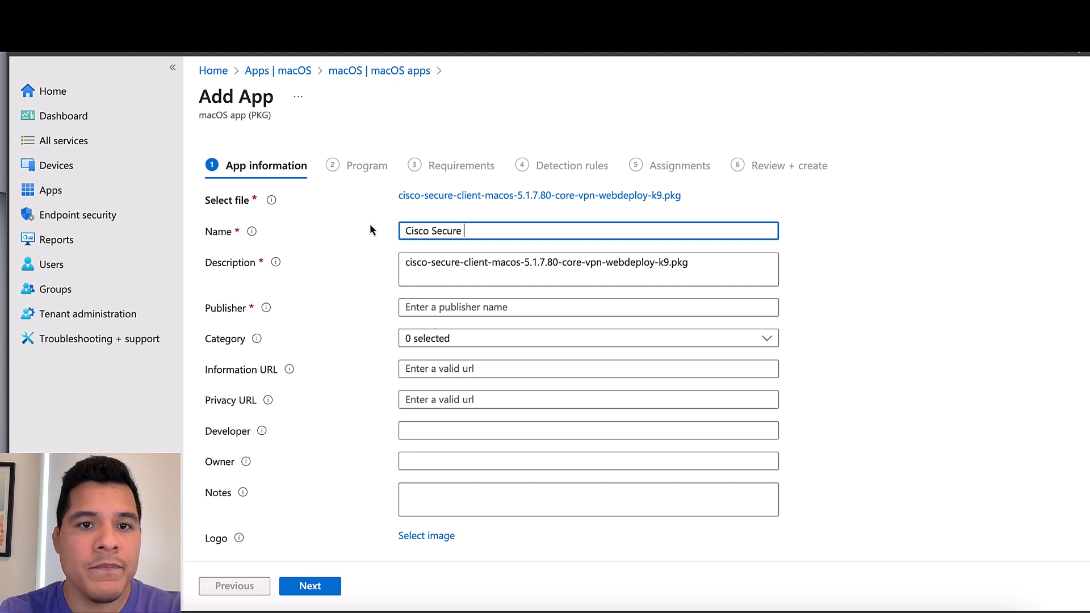
type(" Client")
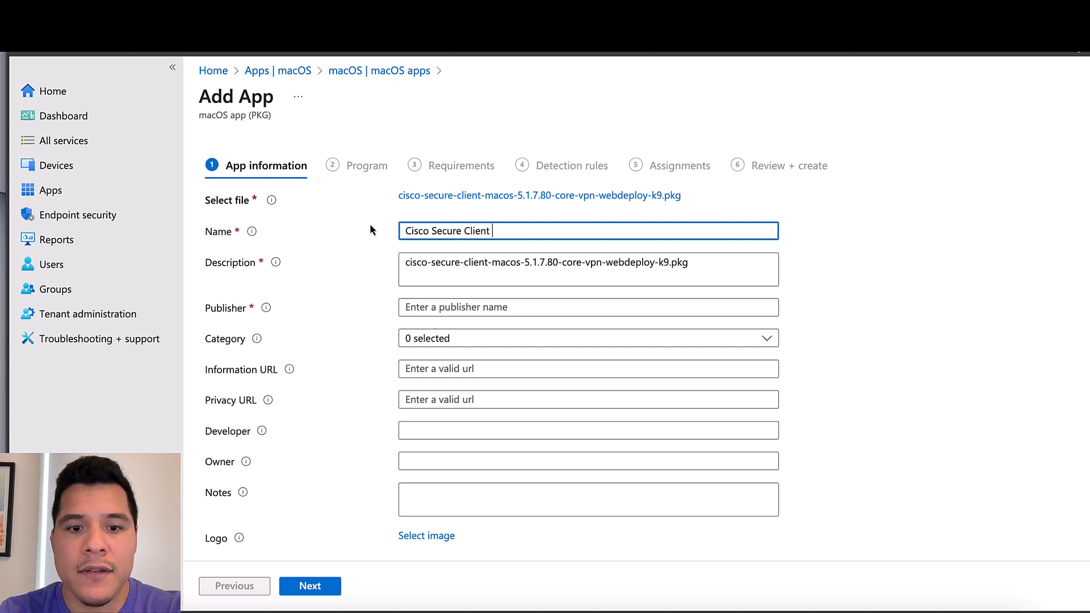
type(" 5.1")
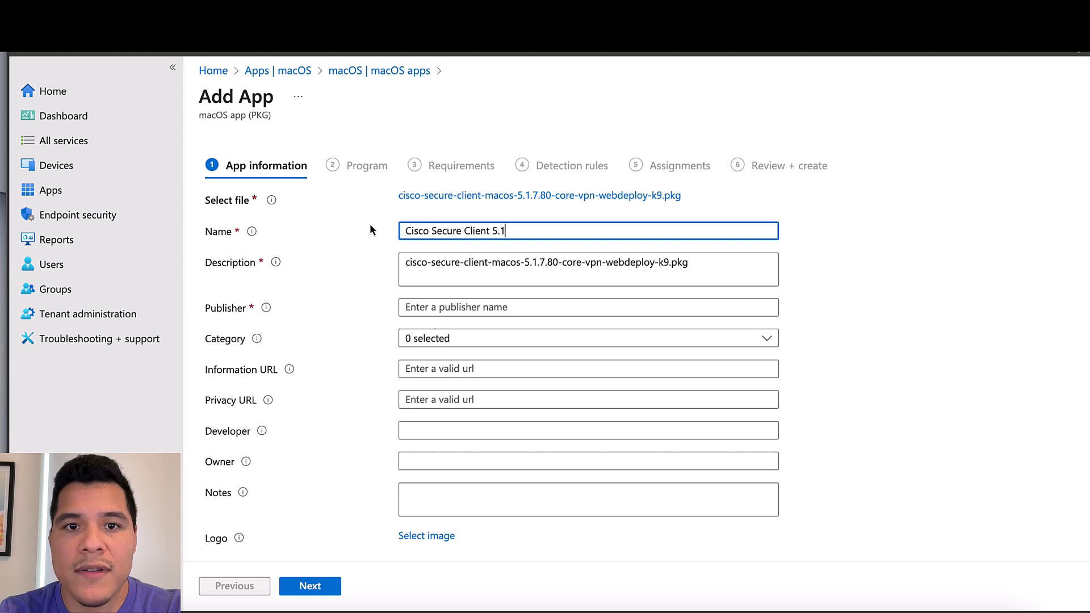
type(".7.80")
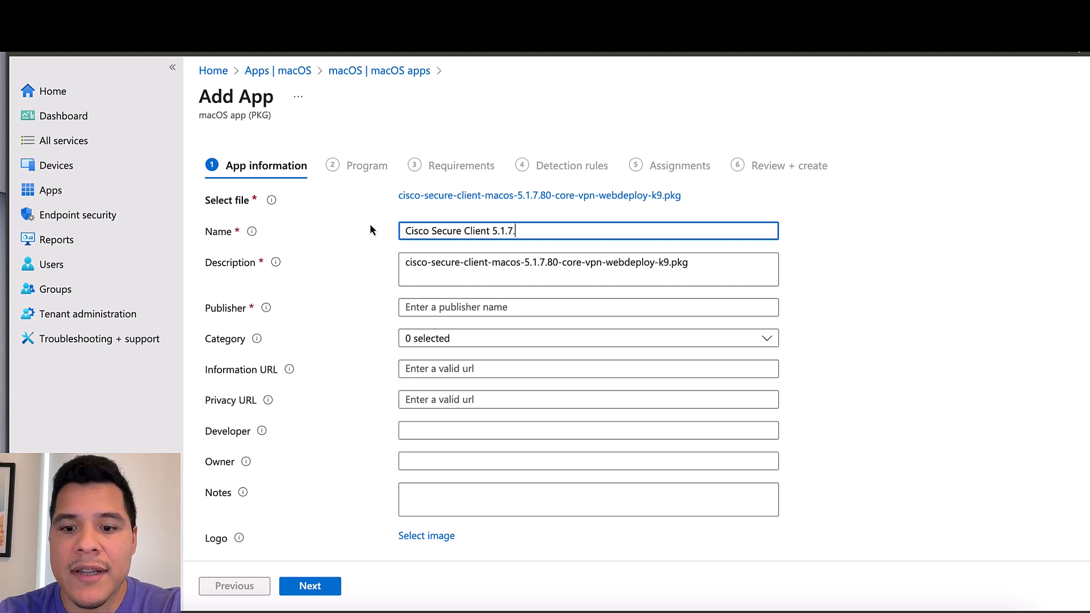
left_click(728, 269)
triple_click(405, 264)
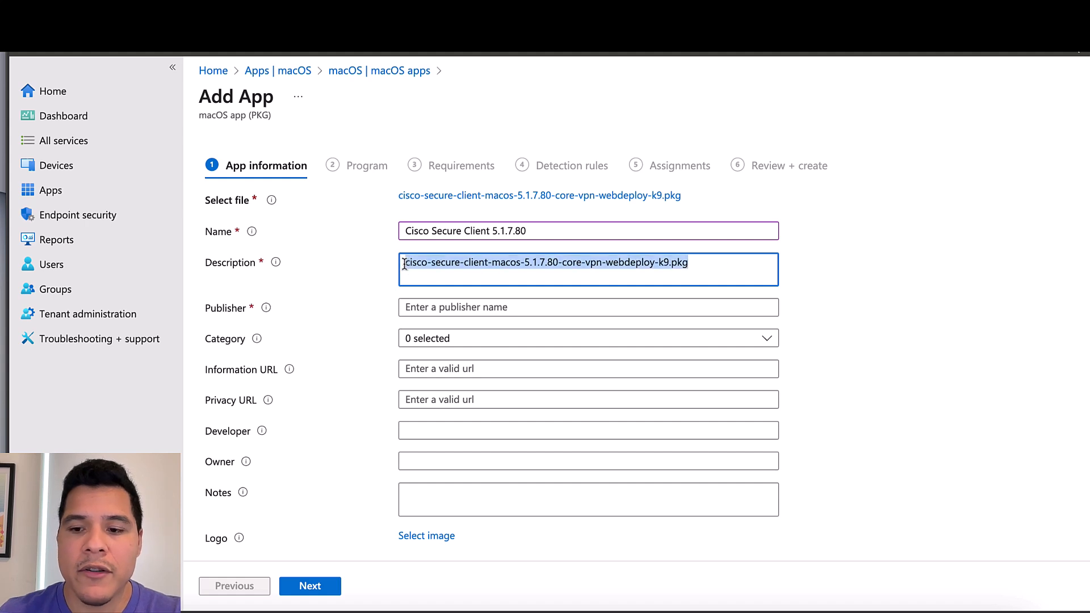
key("BackSpace")
type("Cisco ")
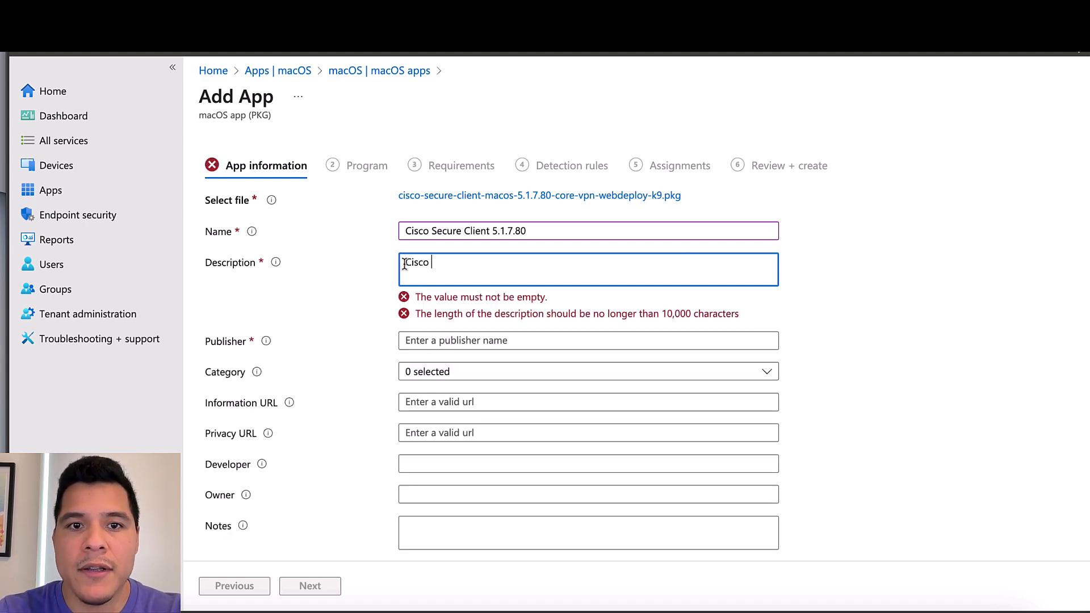
type("Secure Cl")
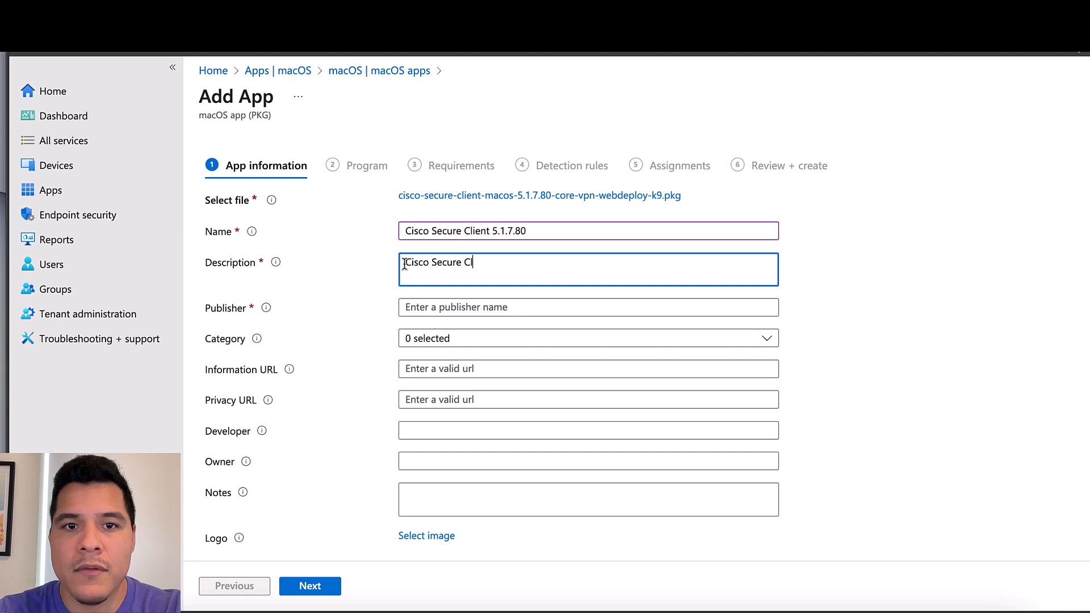
type("ient 5.1")
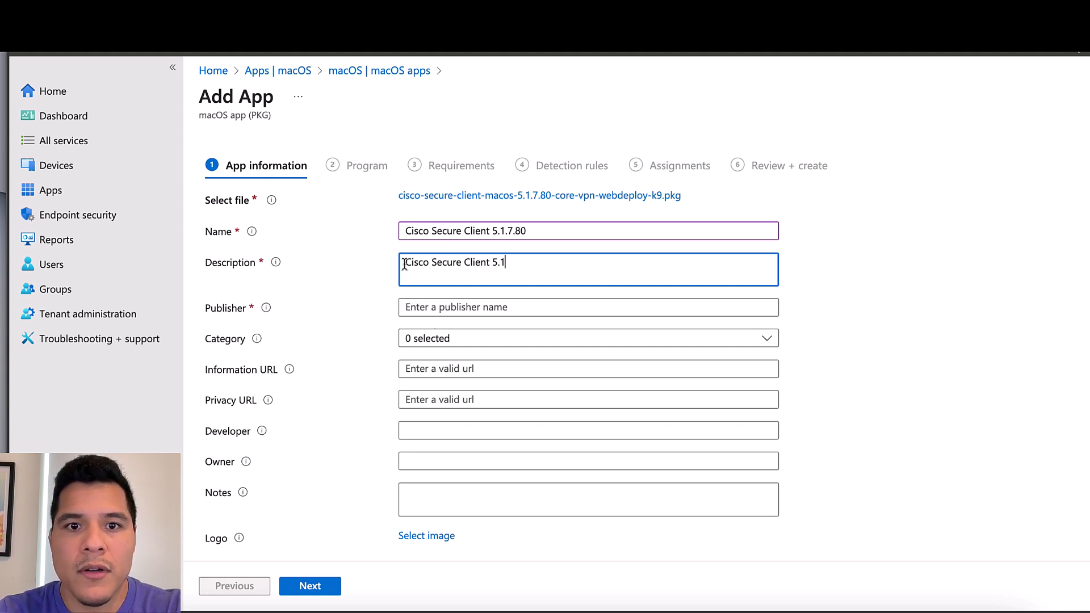
type(".7.80")
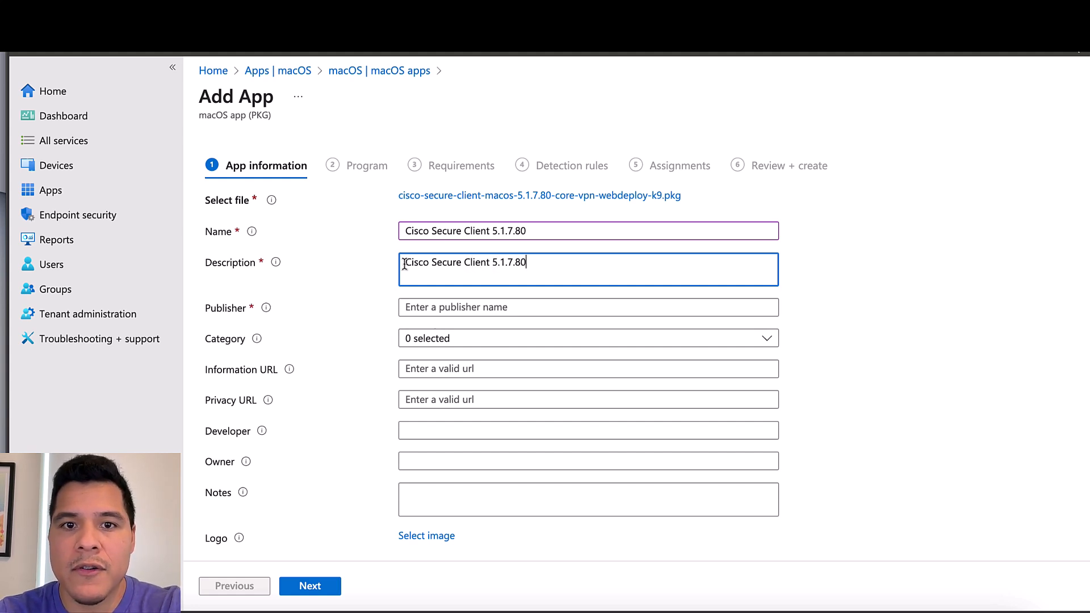
type(" for macOS")
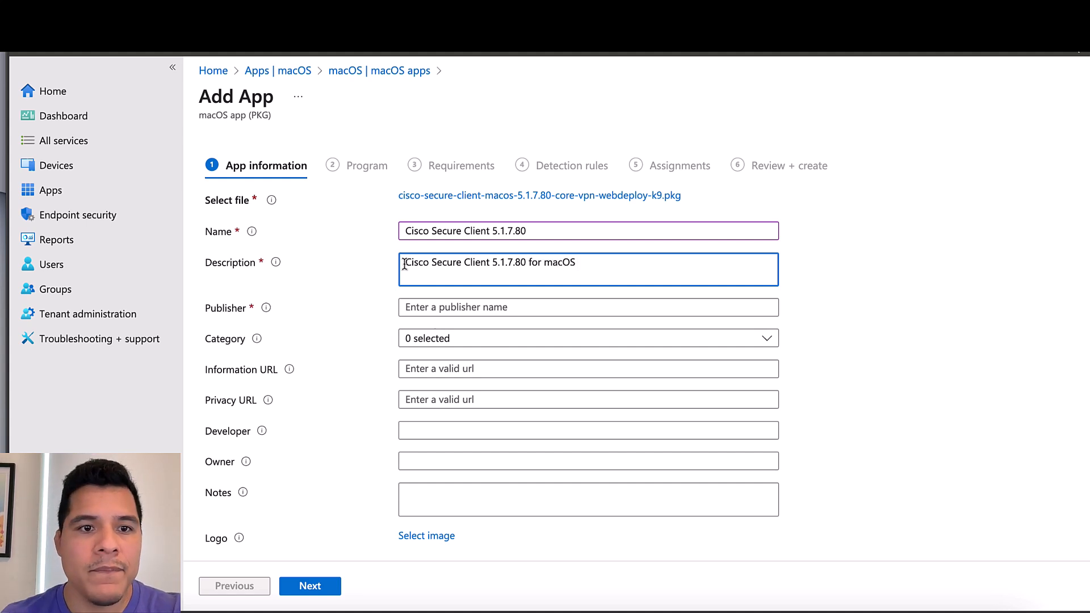
Enter Cisco as the app's publisher
left_click(418, 299)
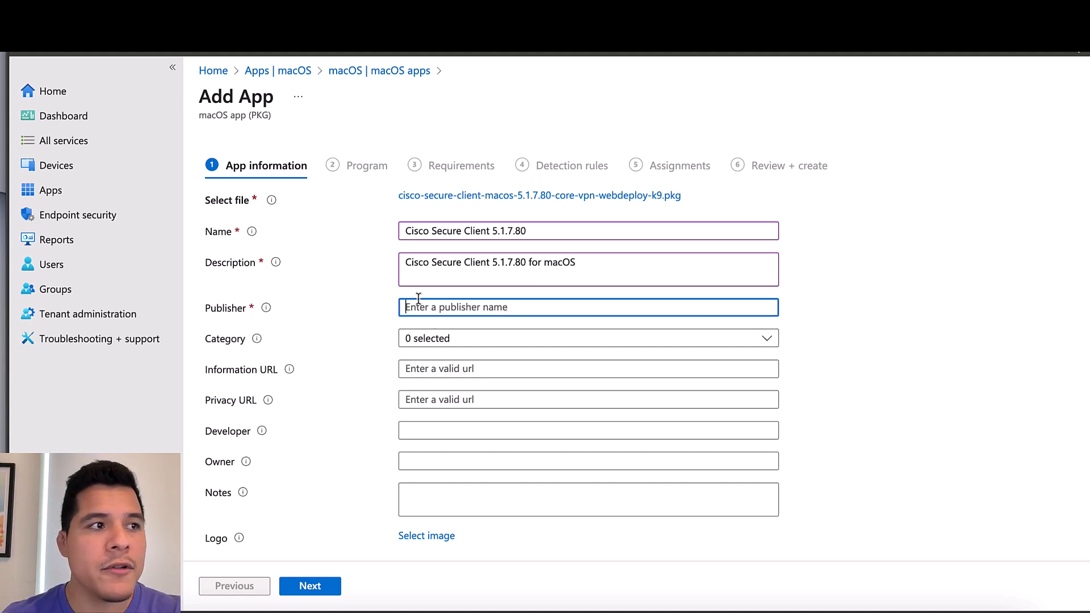
type("Cisco")
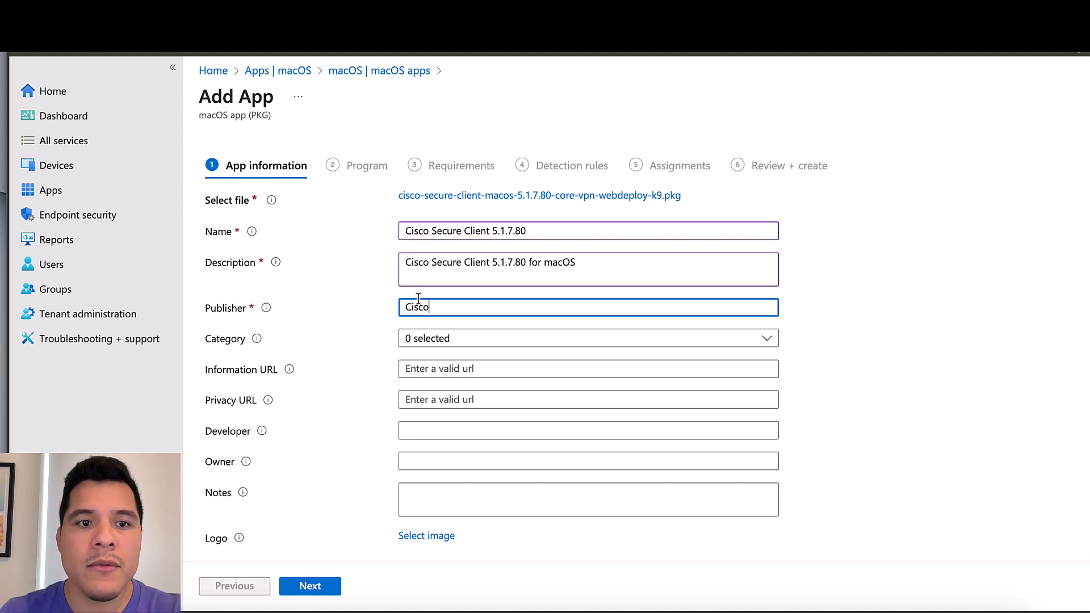
left_click(810, 418)
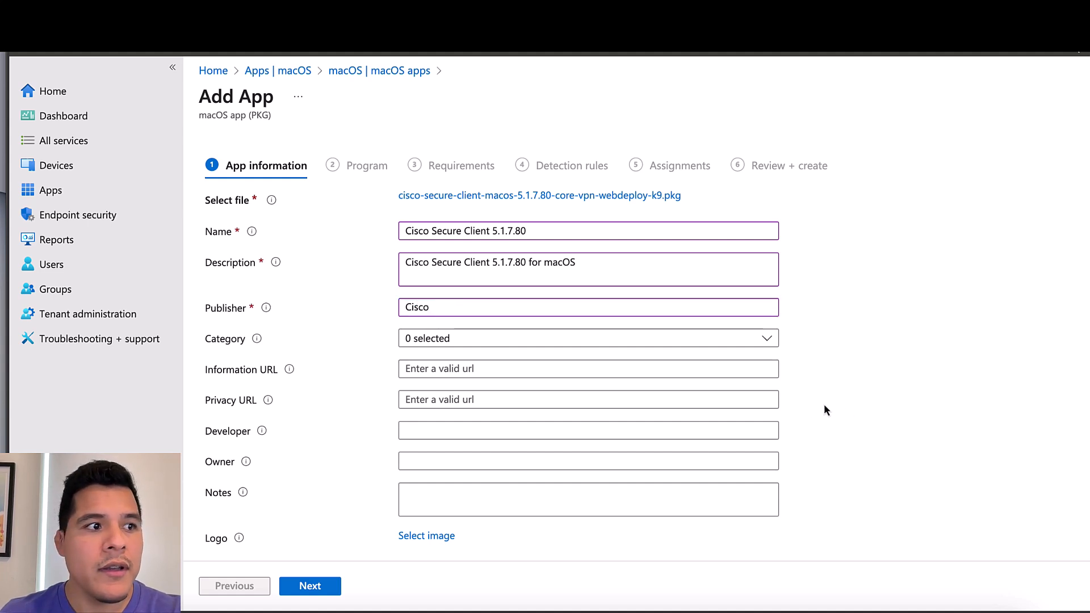
scroll(518, 489, "down", 1)
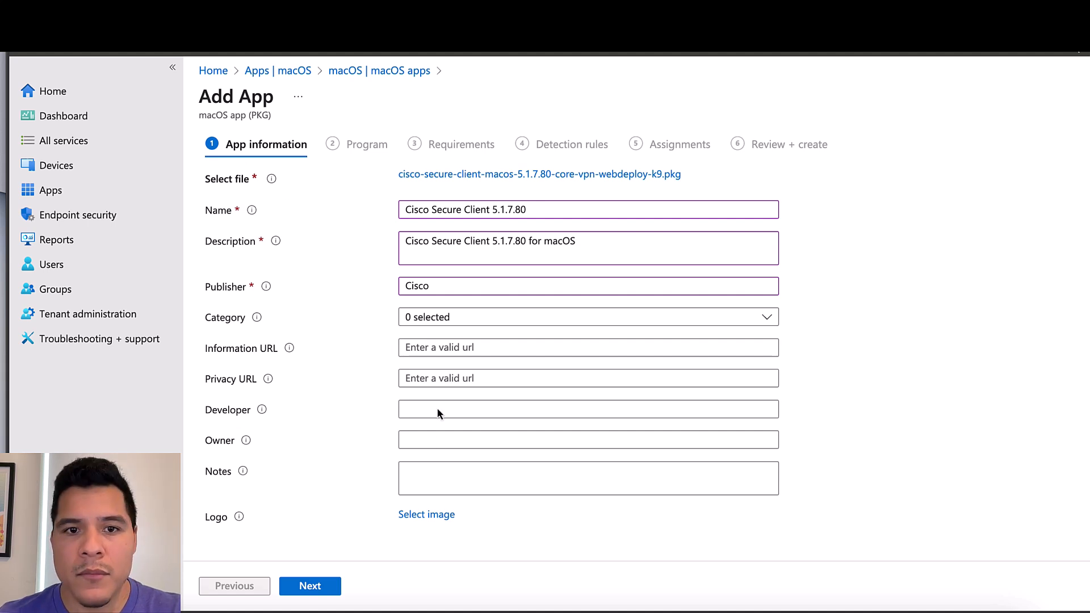
Skip past Program and scripts, set minimum OS to macOS Sonoma 14.0, and reach Detection rules
left_click(311, 589)
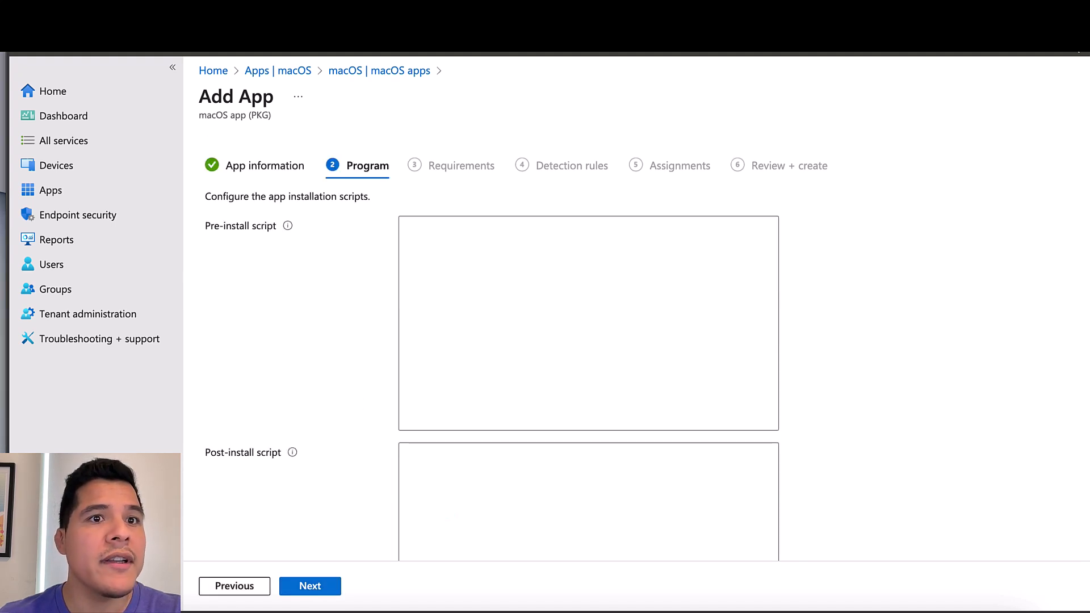
left_click(316, 590)
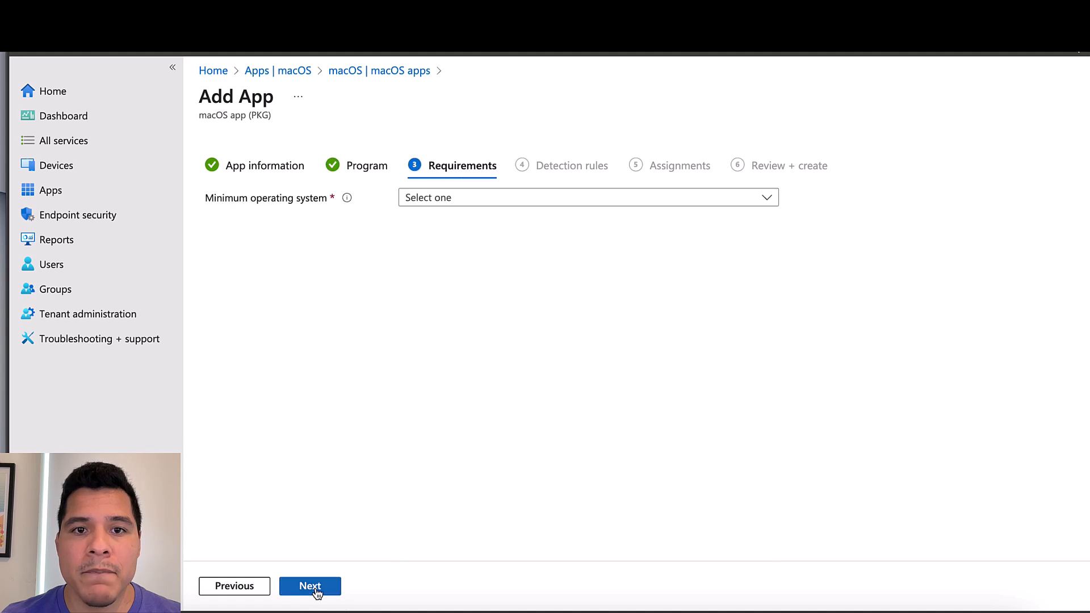
left_click(483, 206)
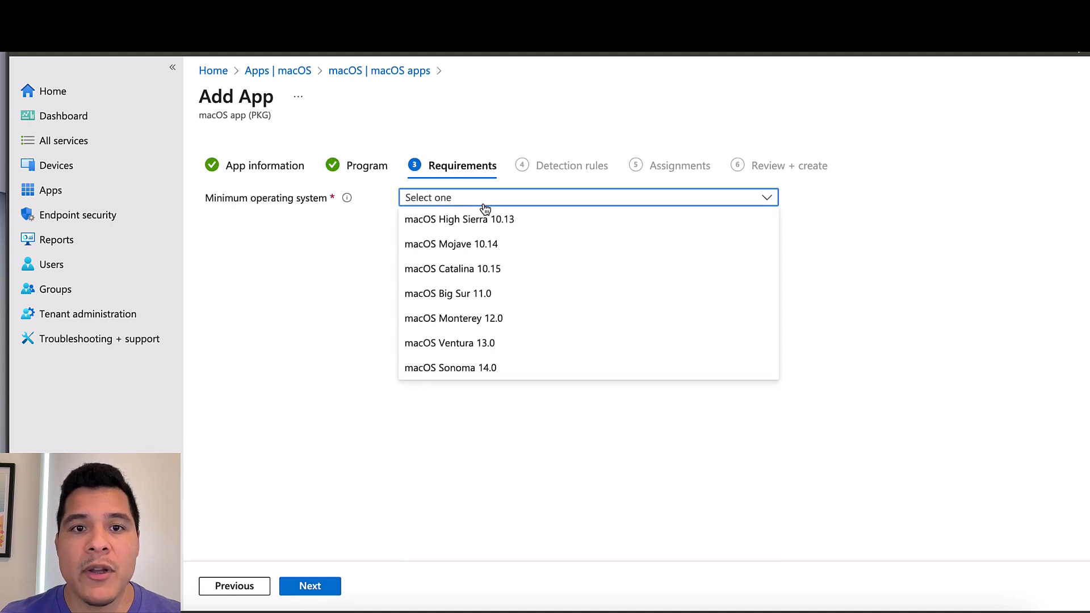
left_click(498, 367)
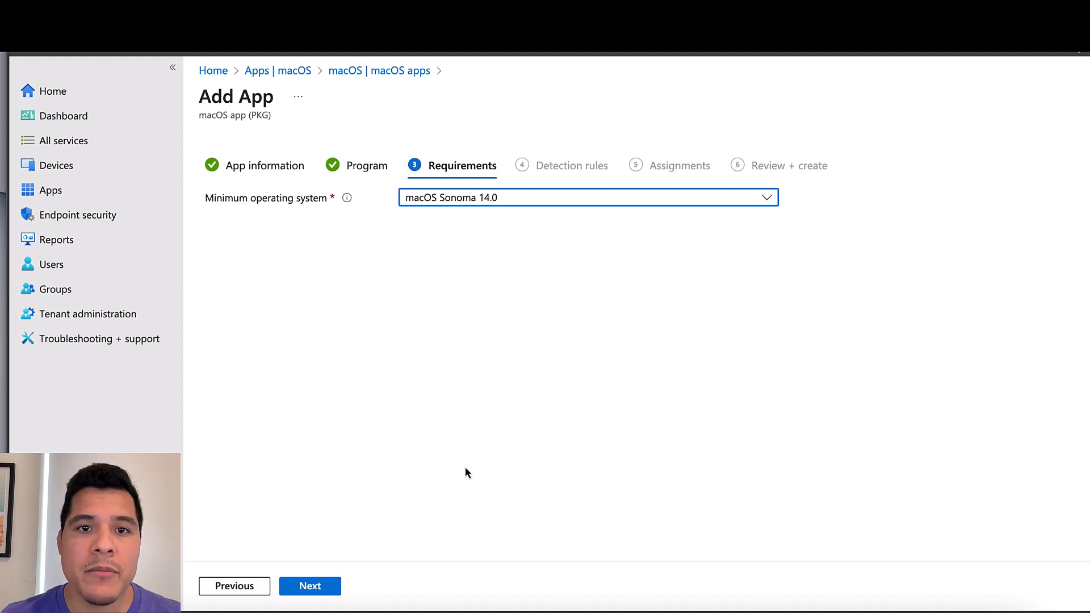
left_click(331, 589)
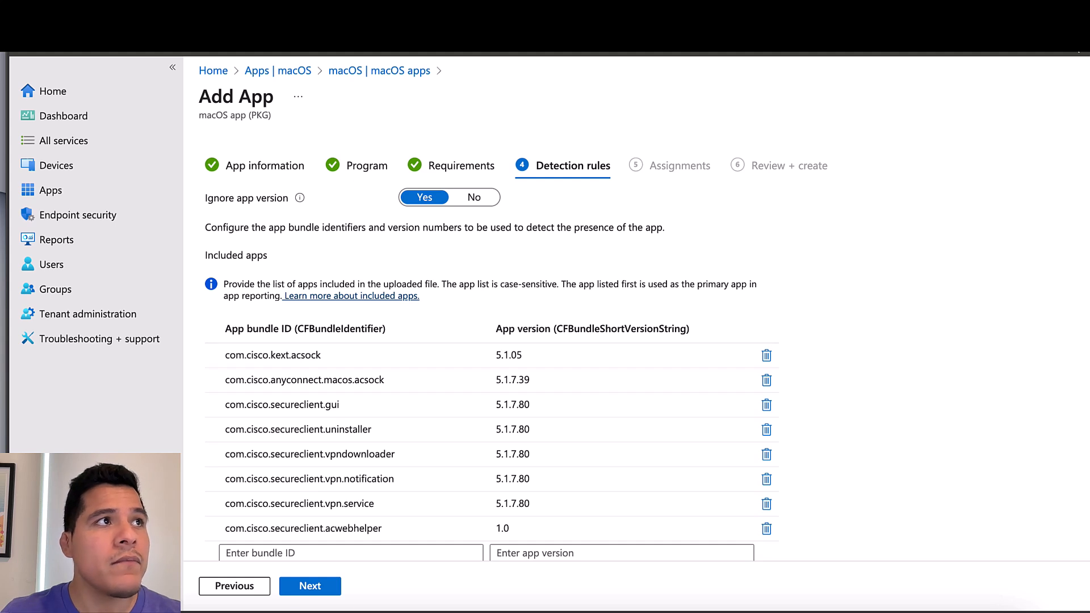
mouse_move(299, 199)
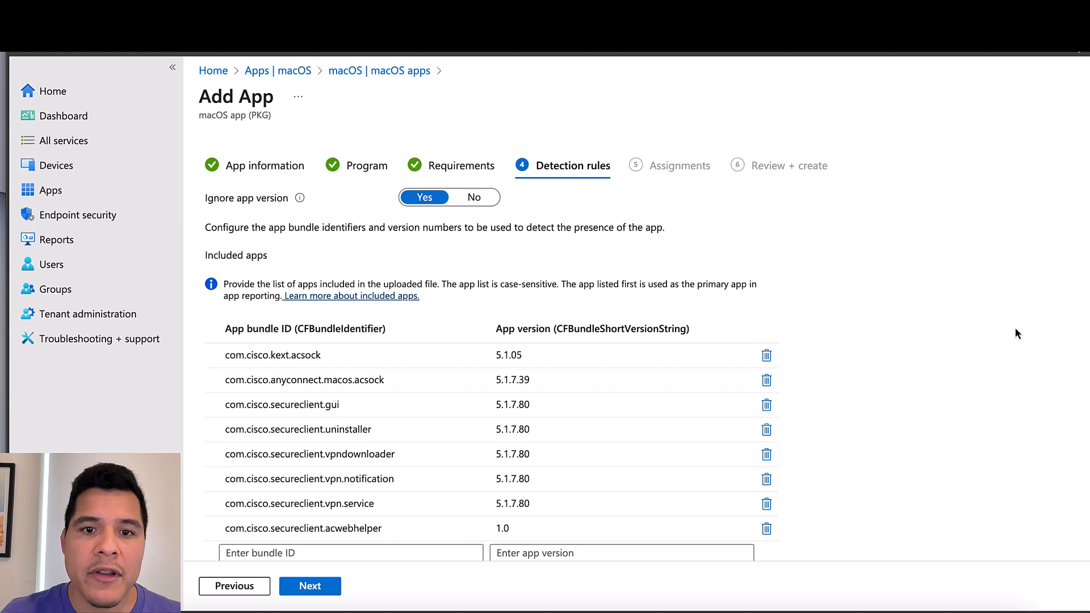
scroll(516, 352, "down", 1)
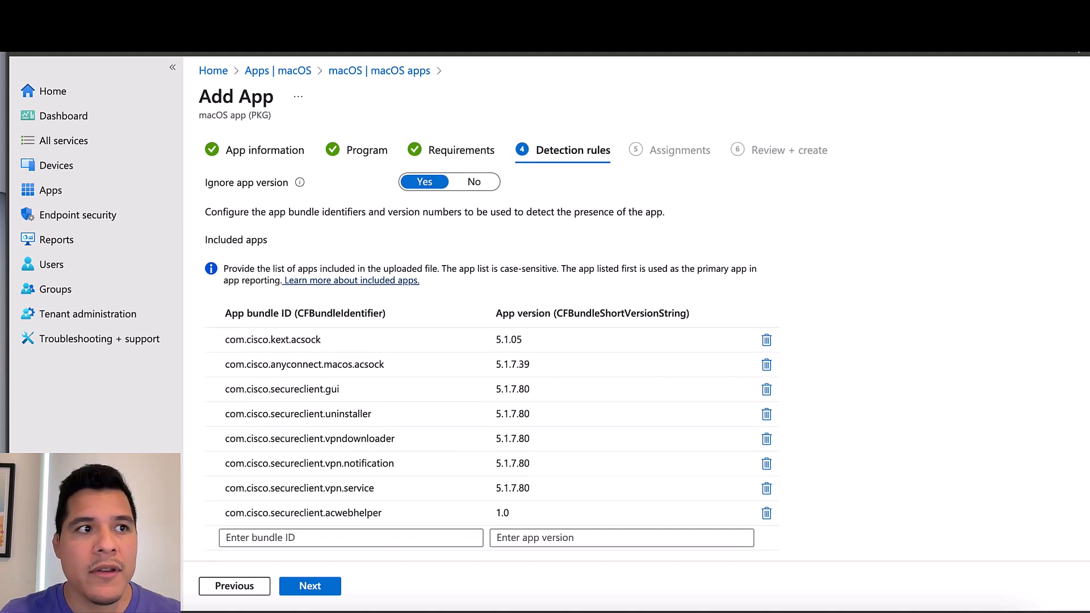
Add macOS Pilot Users as a Required group, then review and create the Cisco Secure Client app
left_click(327, 591)
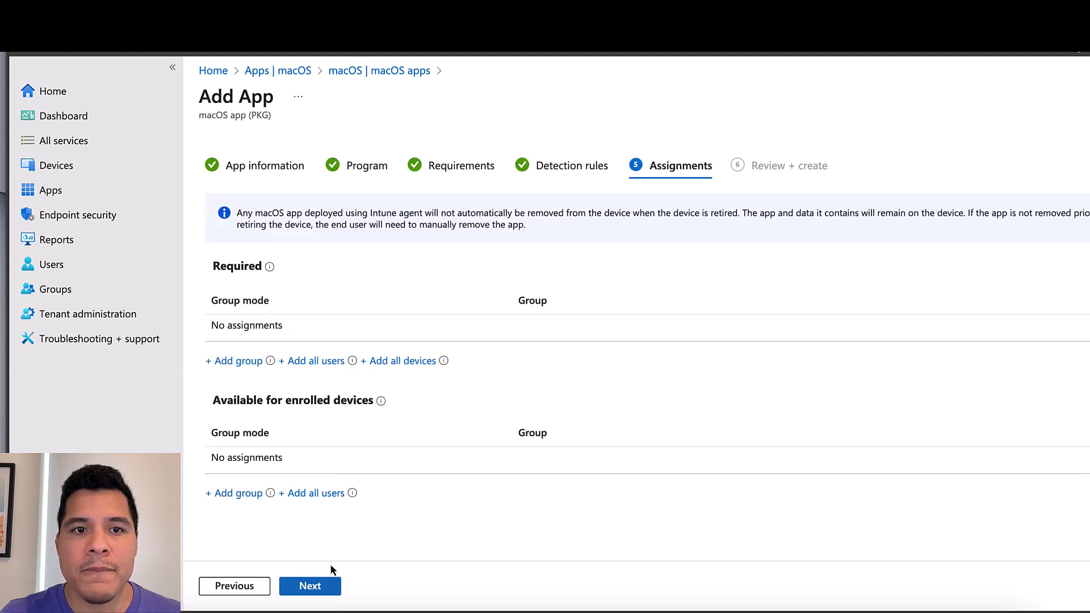
left_click(245, 367)
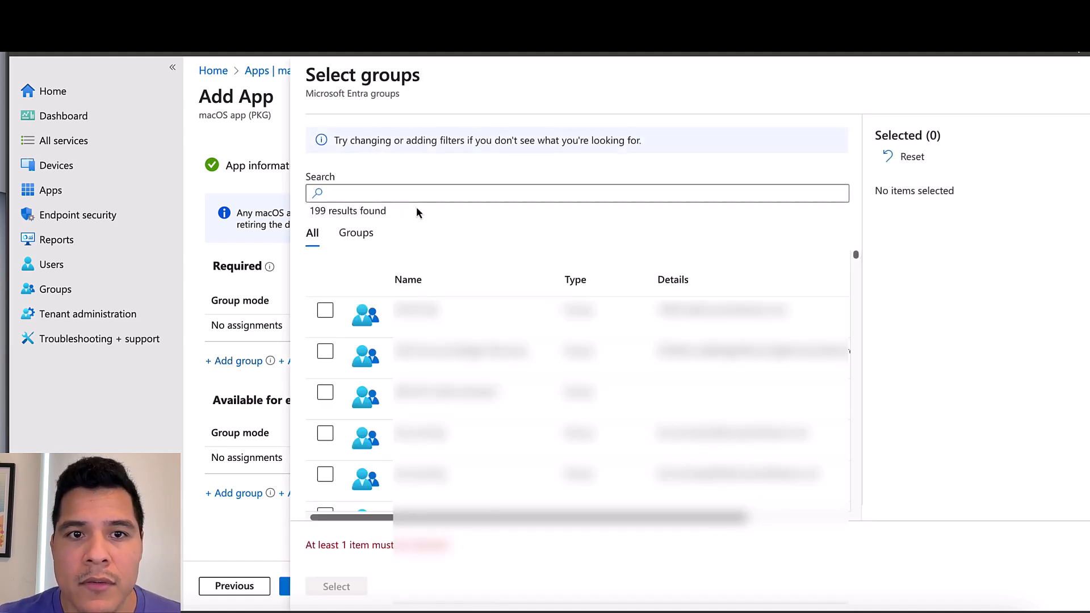
left_click(419, 191)
type("macos pilot")
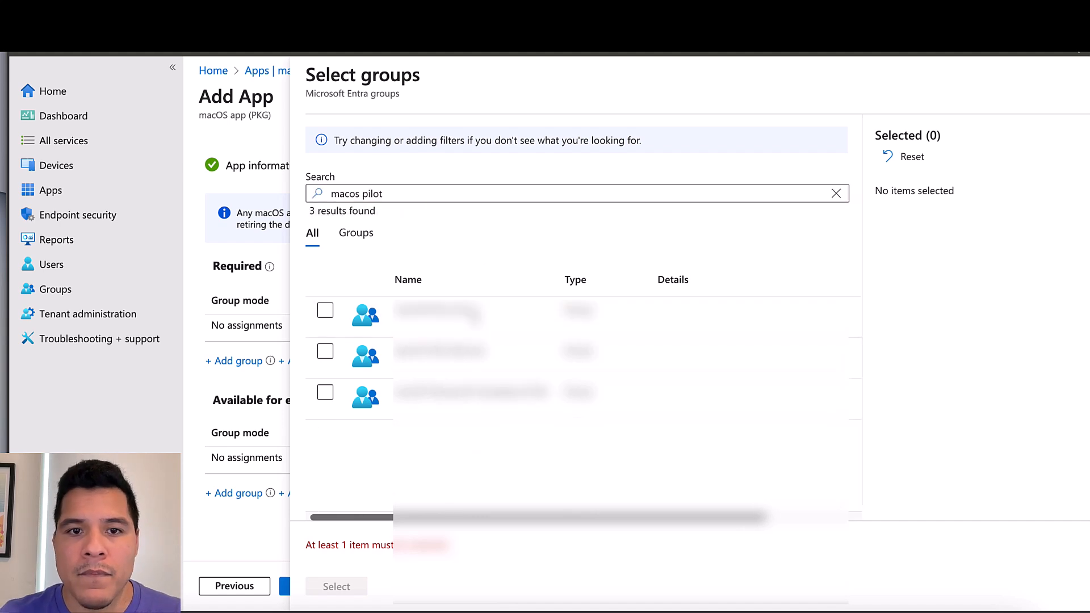
left_click(490, 311)
left_click(355, 590)
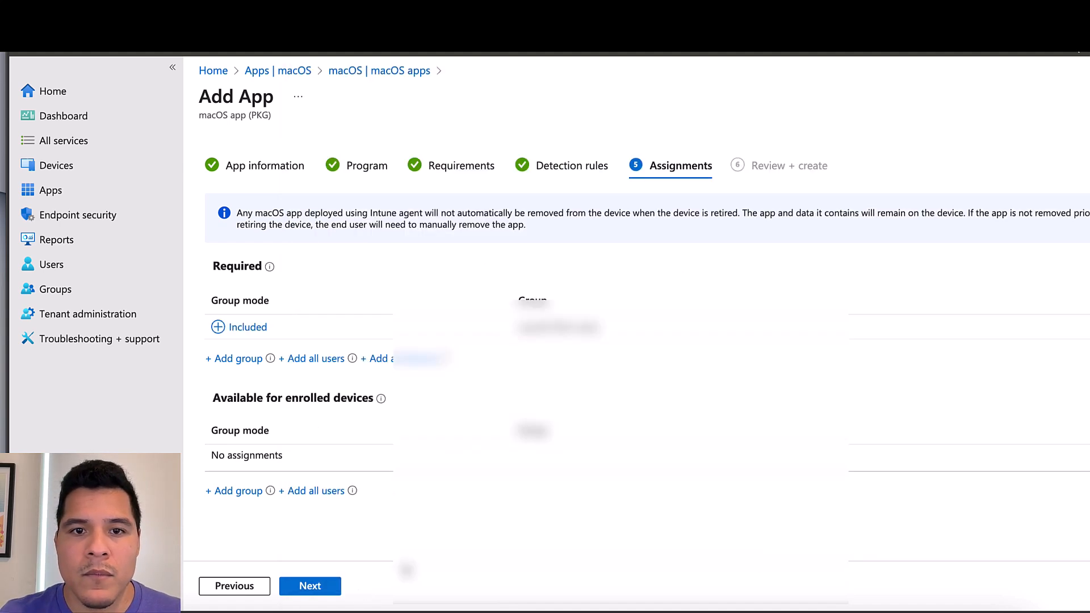
left_click(328, 588)
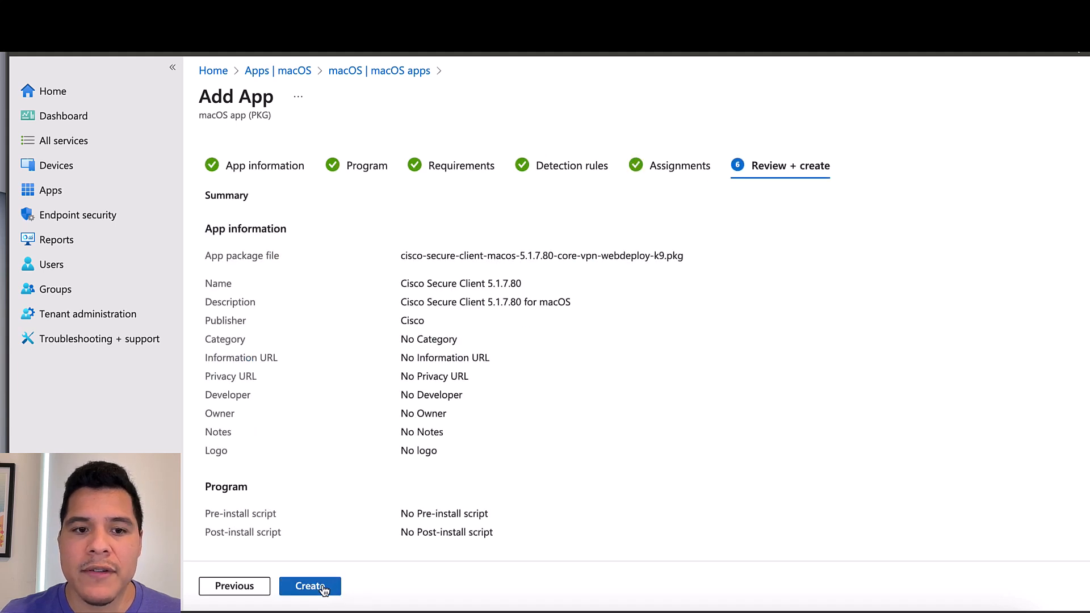
left_click(326, 590)
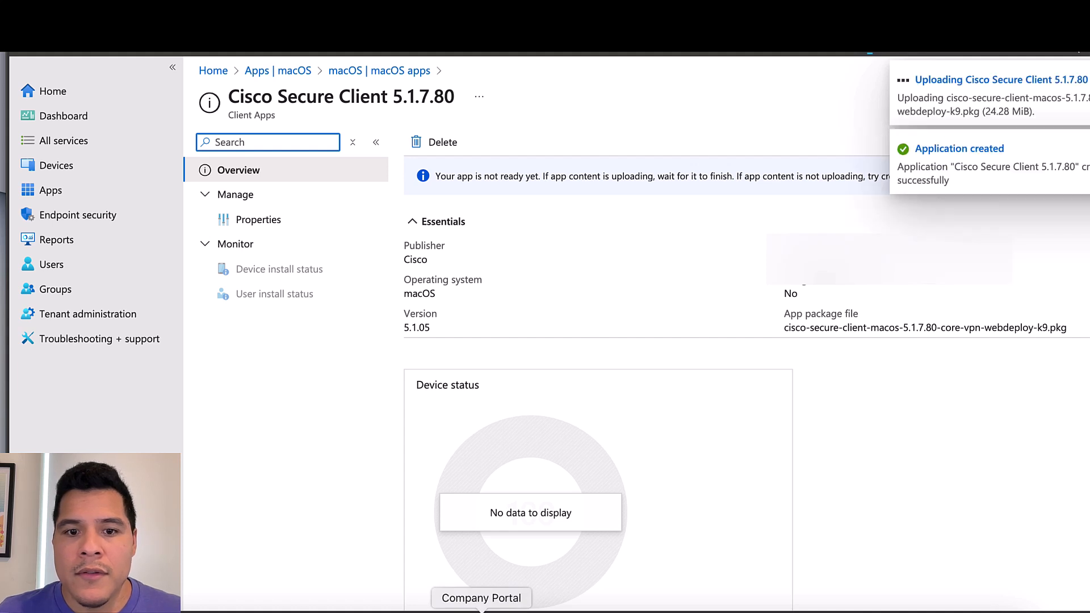
Run Check status twice for this Mac in Company Portal, minimizing the window after each
left_click(481, 612)
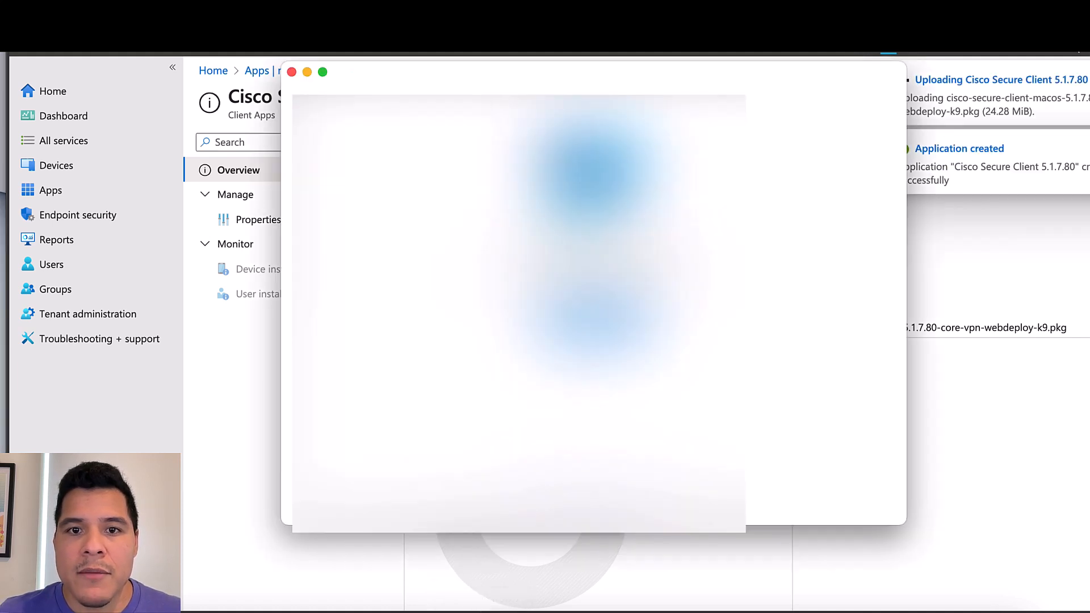
left_click_drag(594, 71, 592, 85)
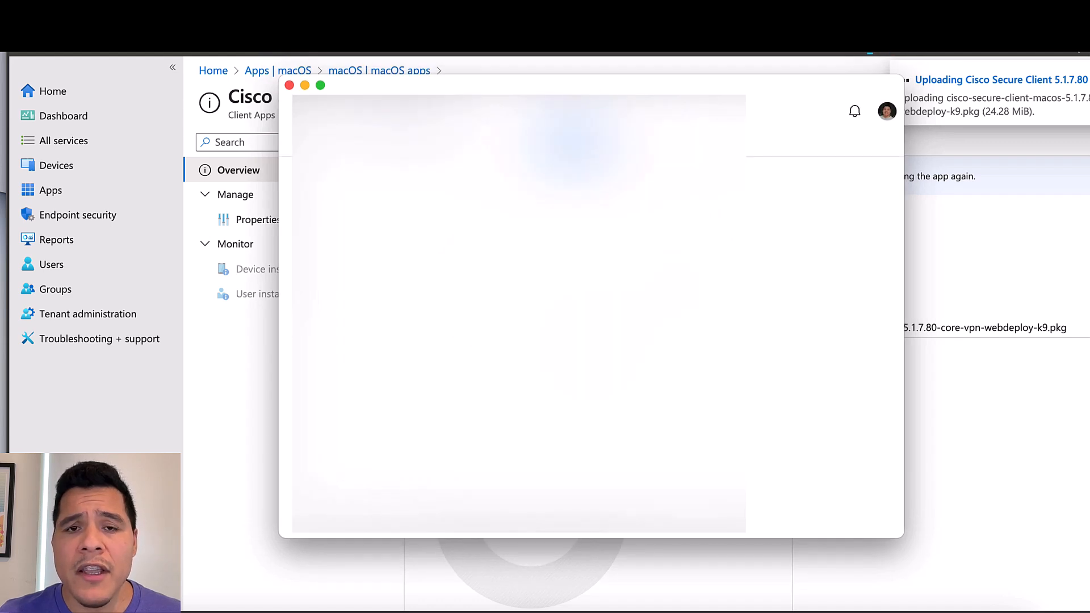
left_click(866, 198)
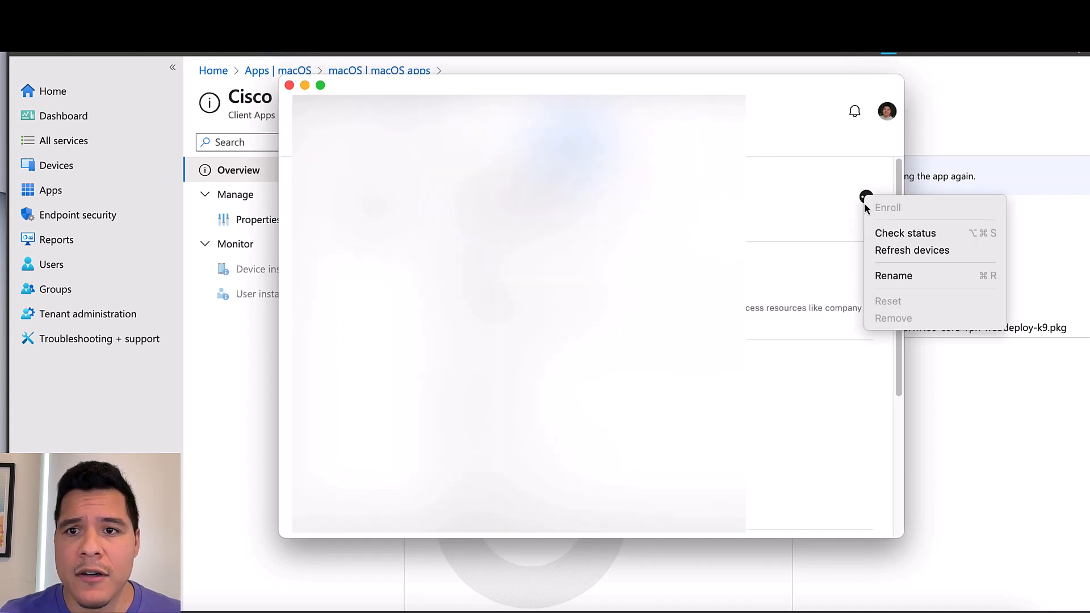
left_click(883, 232)
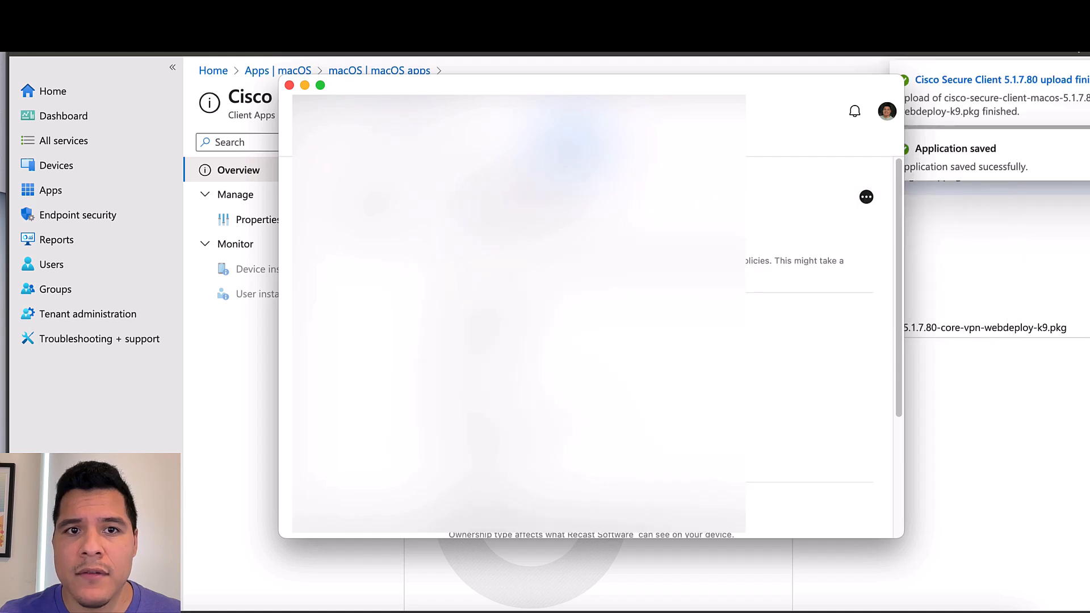
left_click(305, 86)
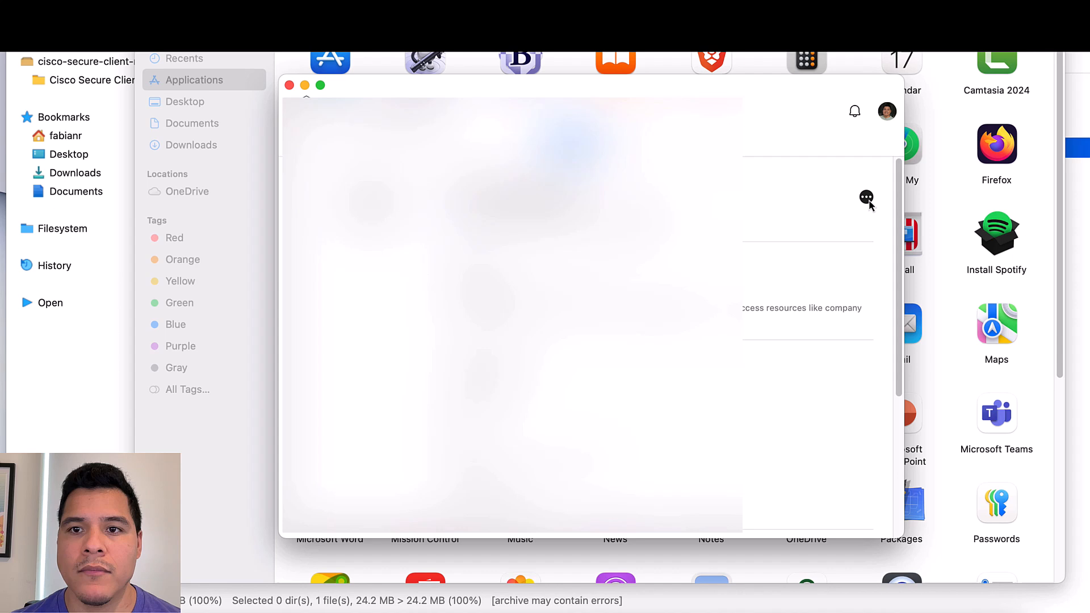
left_click(865, 197)
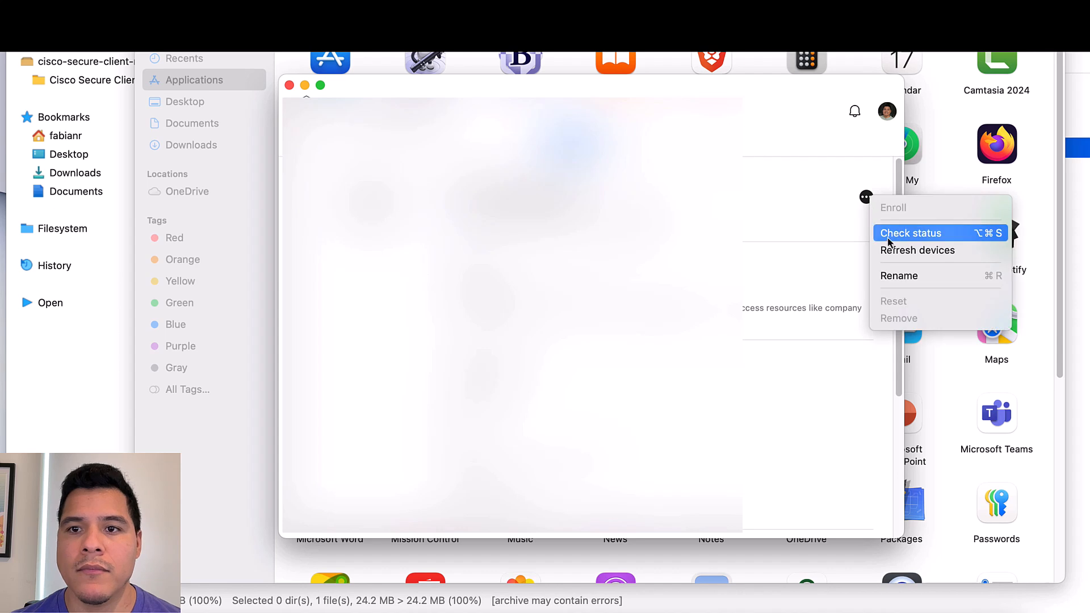
left_click(889, 237)
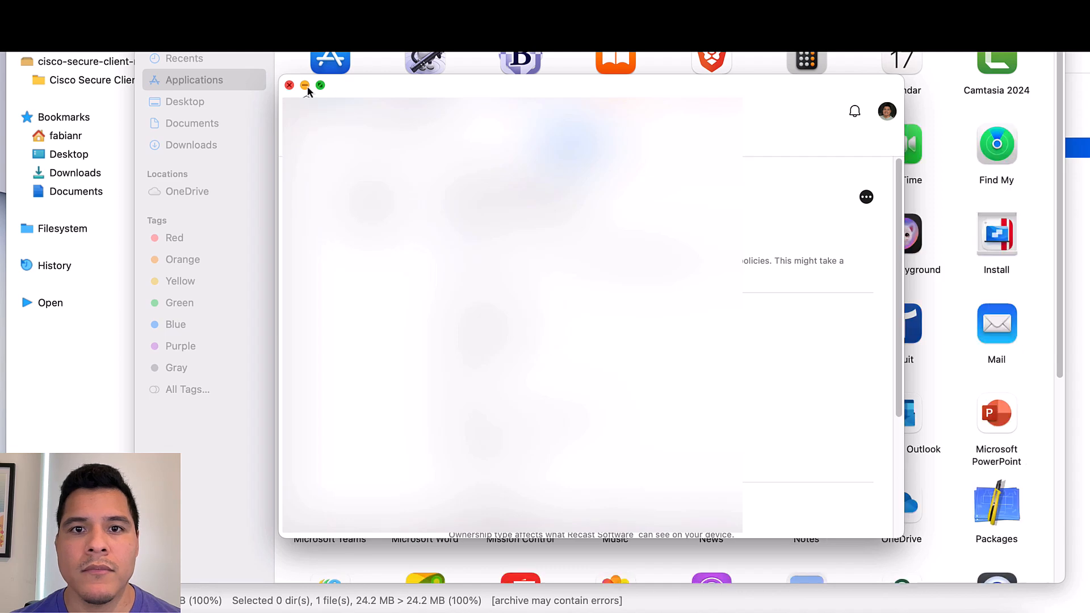
left_click(305, 86)
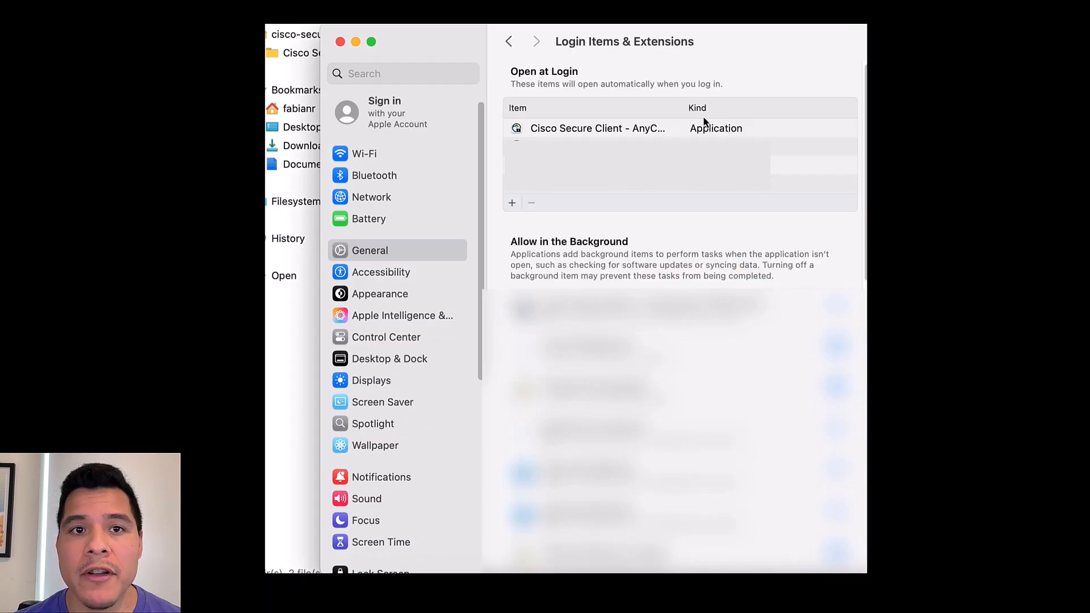
Move the System Settings window up to reveal the Cisco Secure Client login and background items
left_click_drag(745, 39, 737, 4)
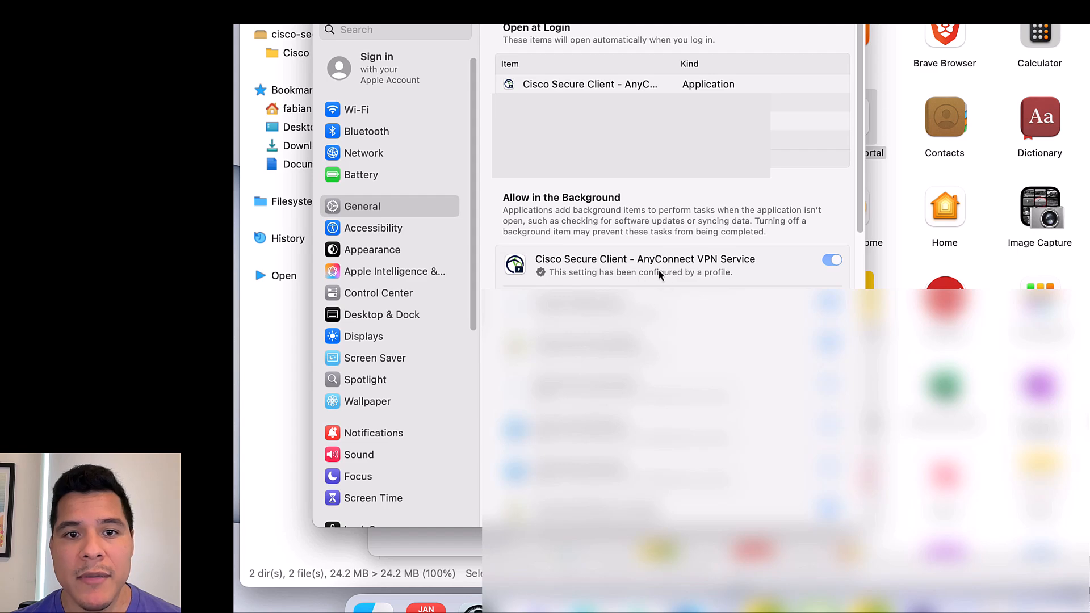
Check that Applications/Cisco holds Cisco Secure Client, its packet filter and uninstaller
left_click(328, 3)
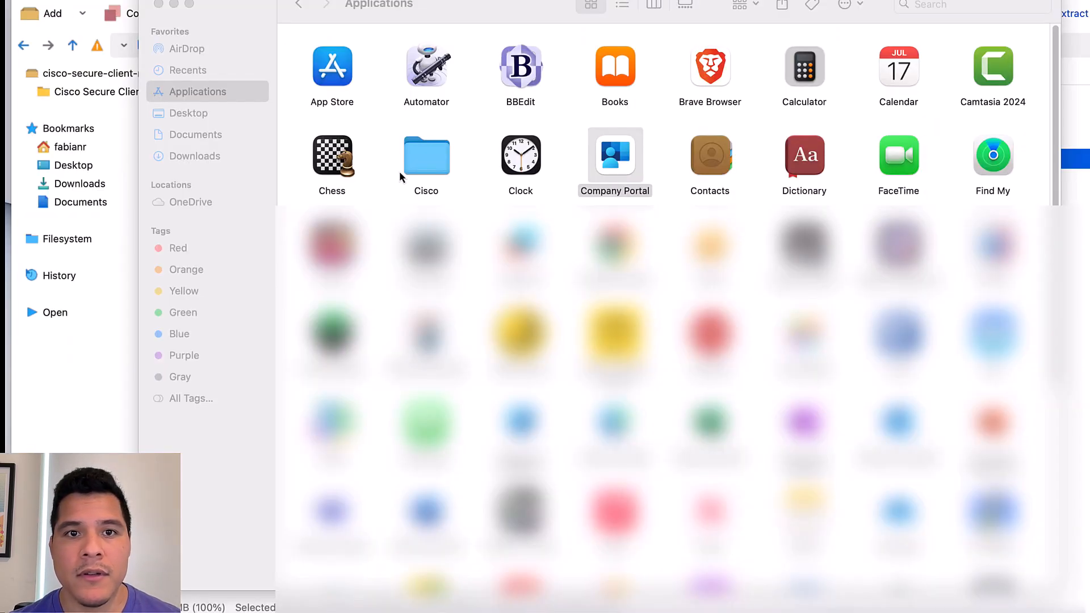
double_click(424, 158)
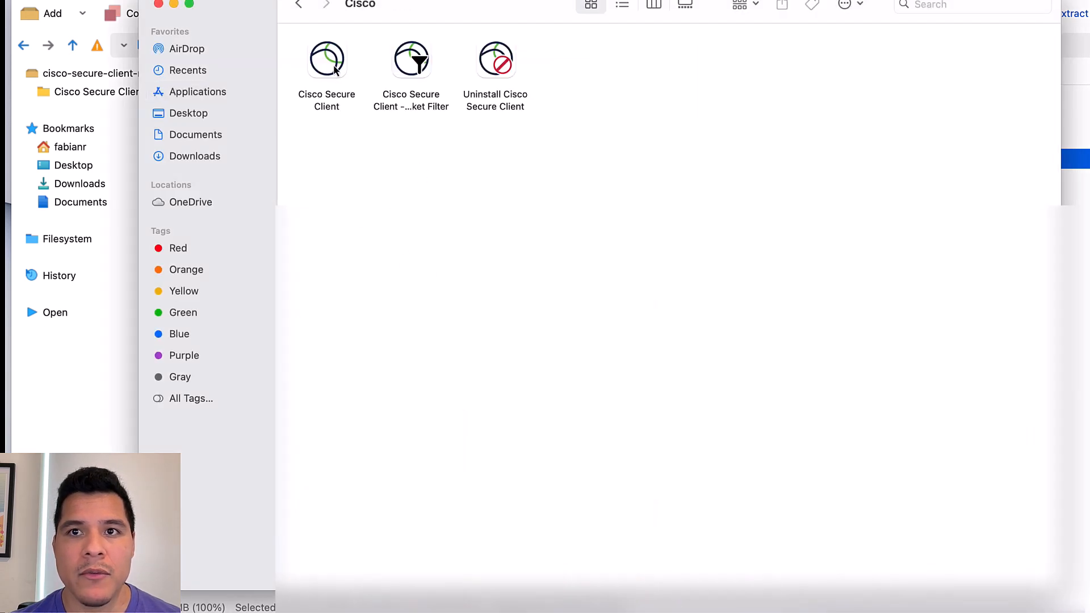
left_click(175, 4)
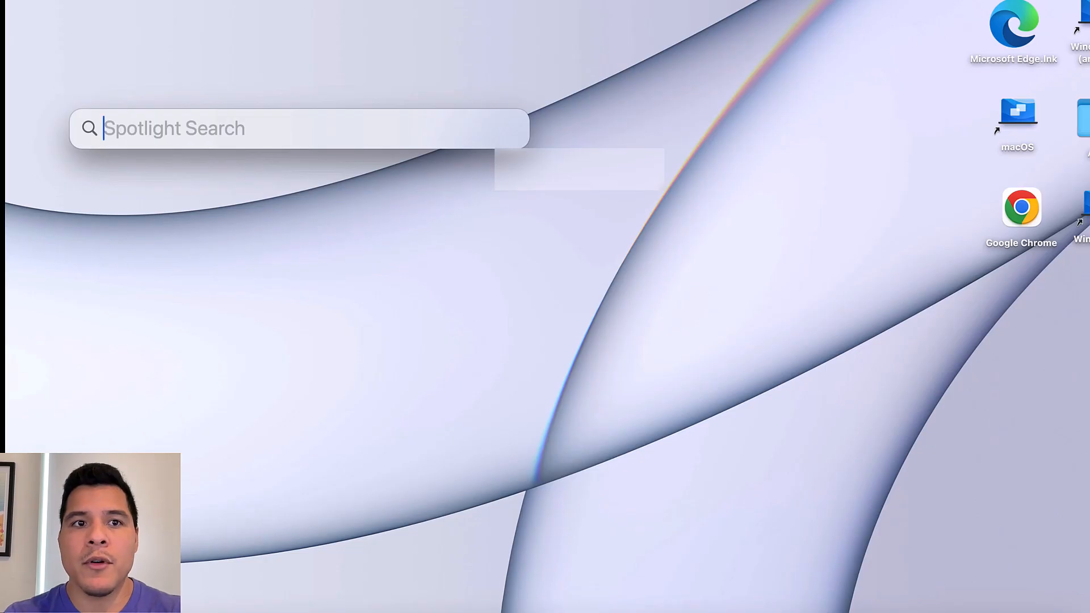
Launch Cisco Secure Client and connect the AnyConnect VPN, accepting the login banner
type("cisco")
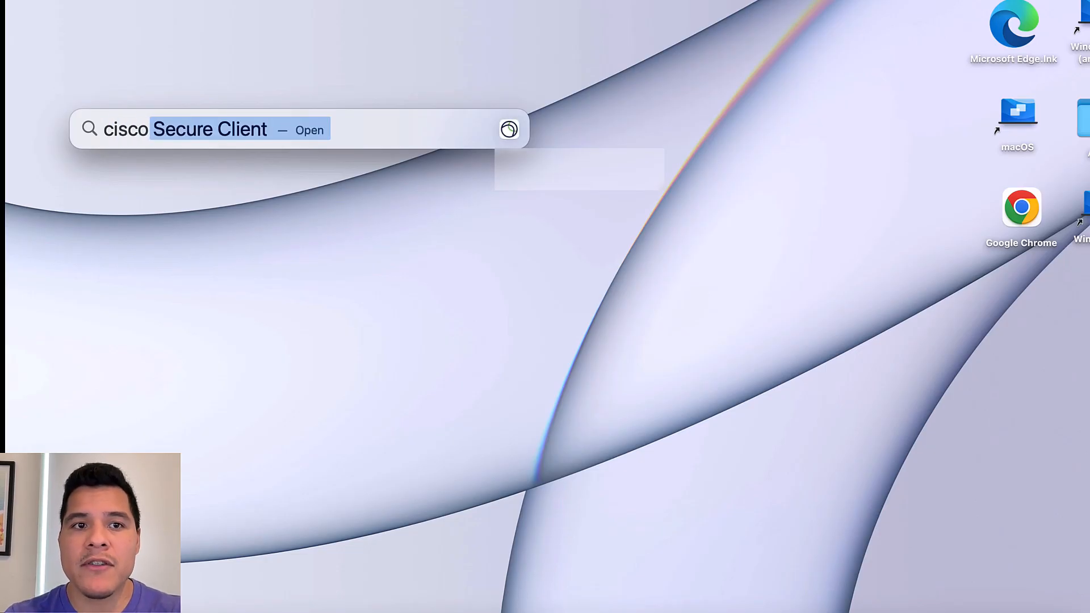
key("Return")
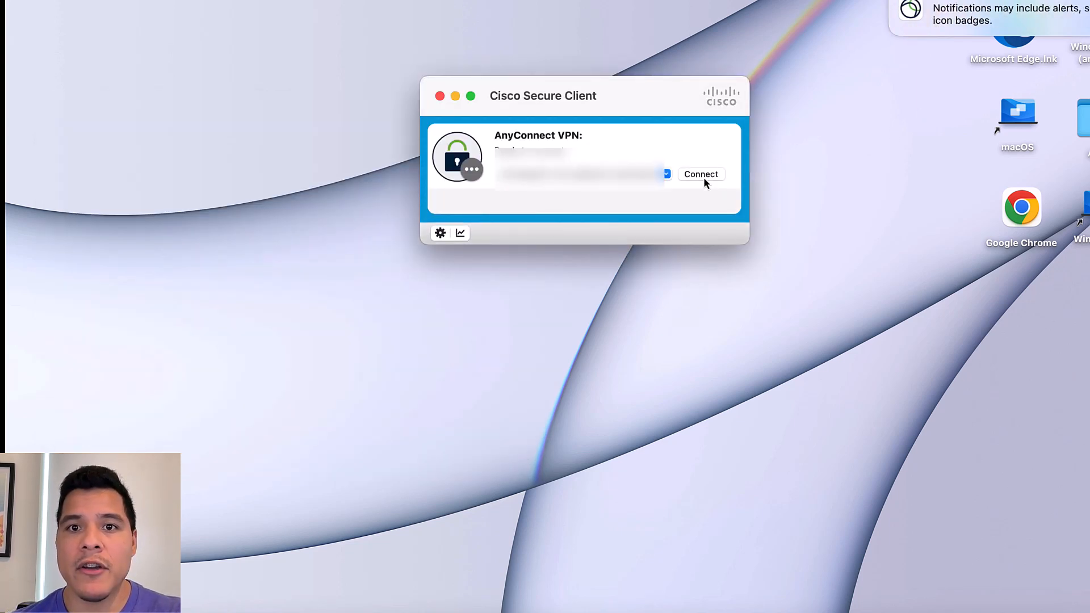
left_click(701, 176)
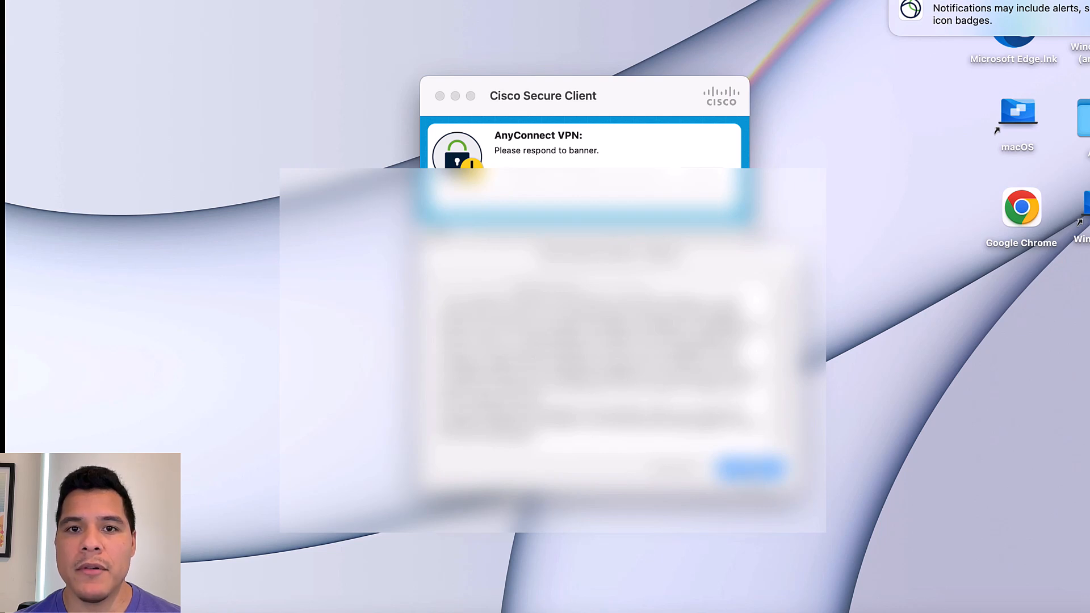
left_click(751, 469)
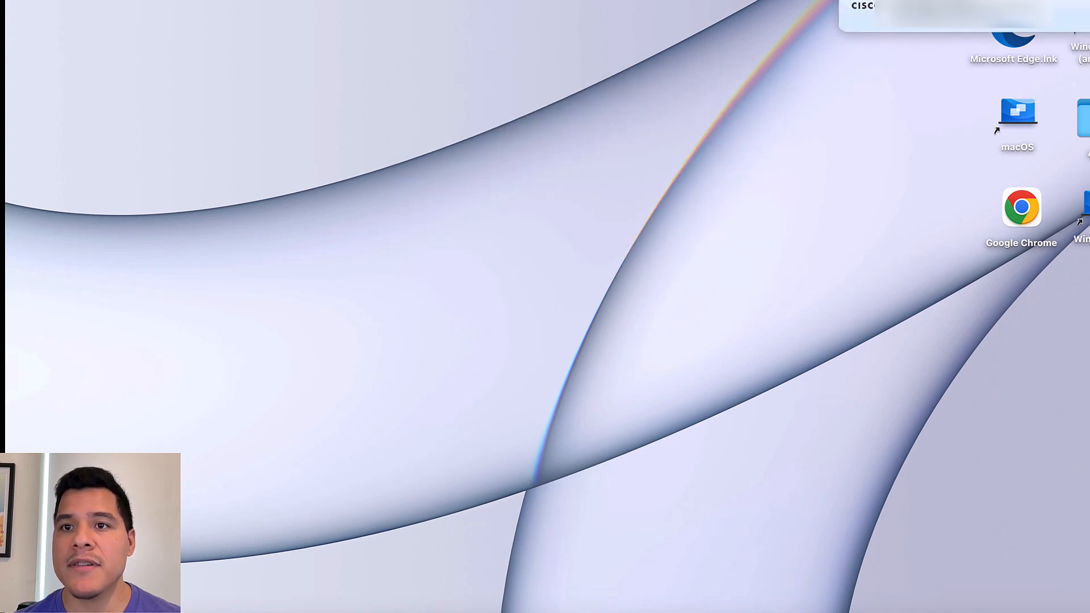
Confirm from the menu-bar About box that the client version is 5.1.7.80
left_click(729, 0)
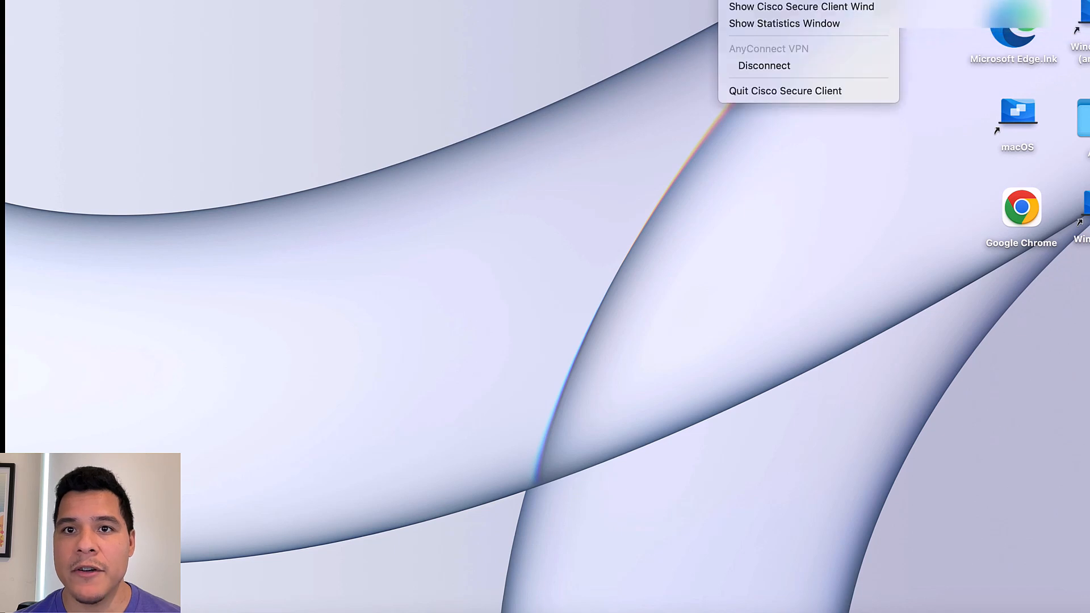
left_click(764, 7)
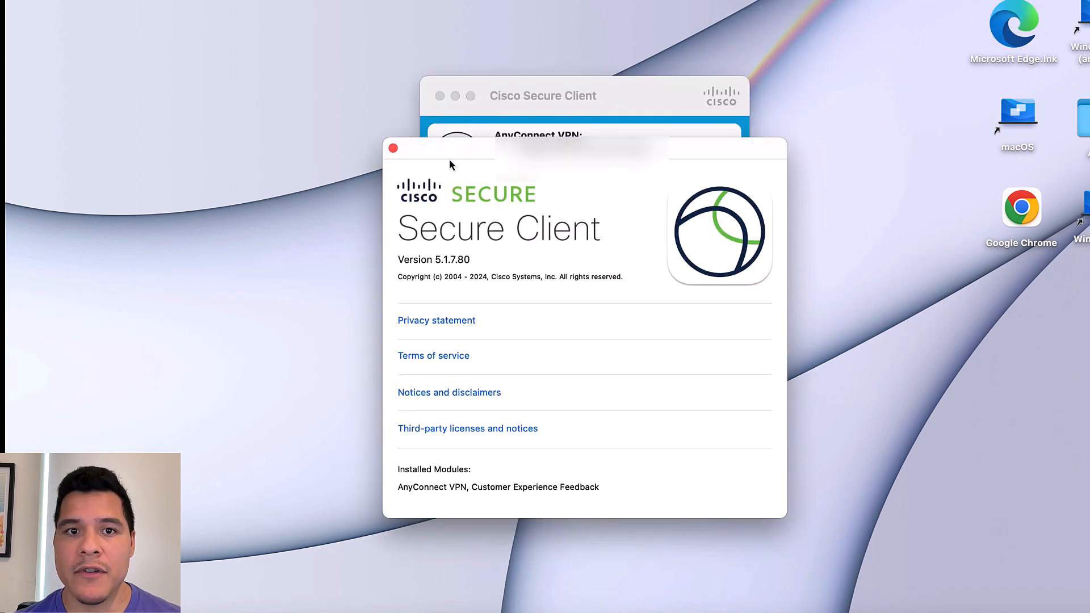
left_click(393, 148)
left_click_drag(617, 102, 619, 93)
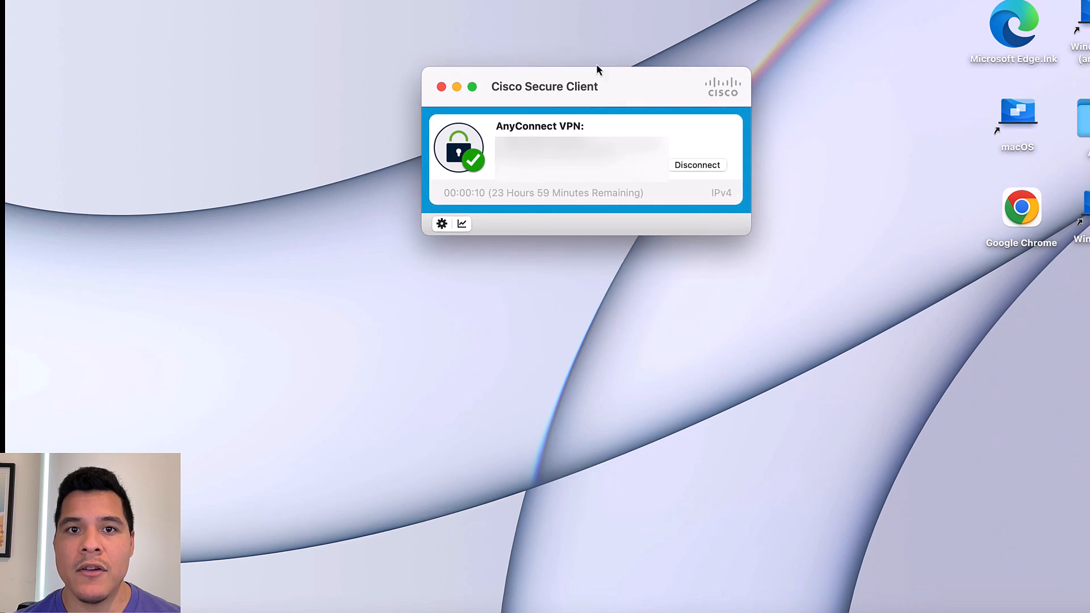